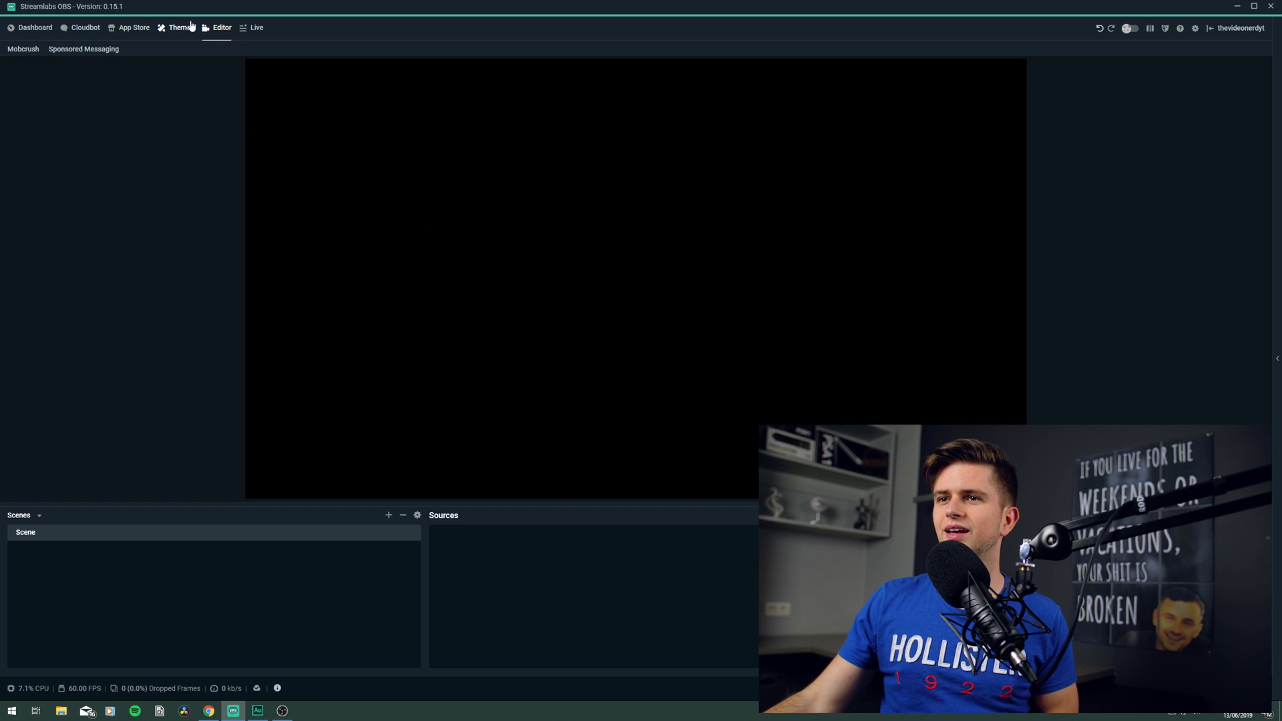
Browse the themes gallery, preview a theme's Starting and Be Right Back scenes, and return to the listing.
left_click(176, 29)
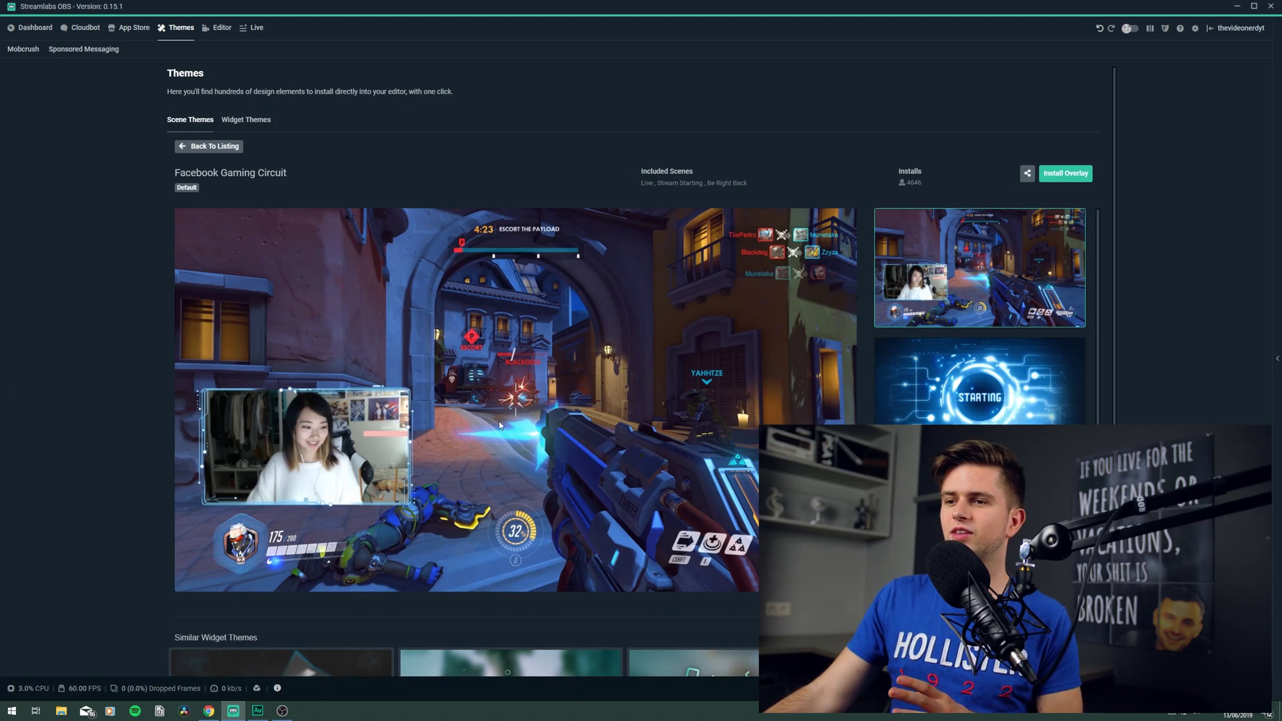
left_click(927, 399)
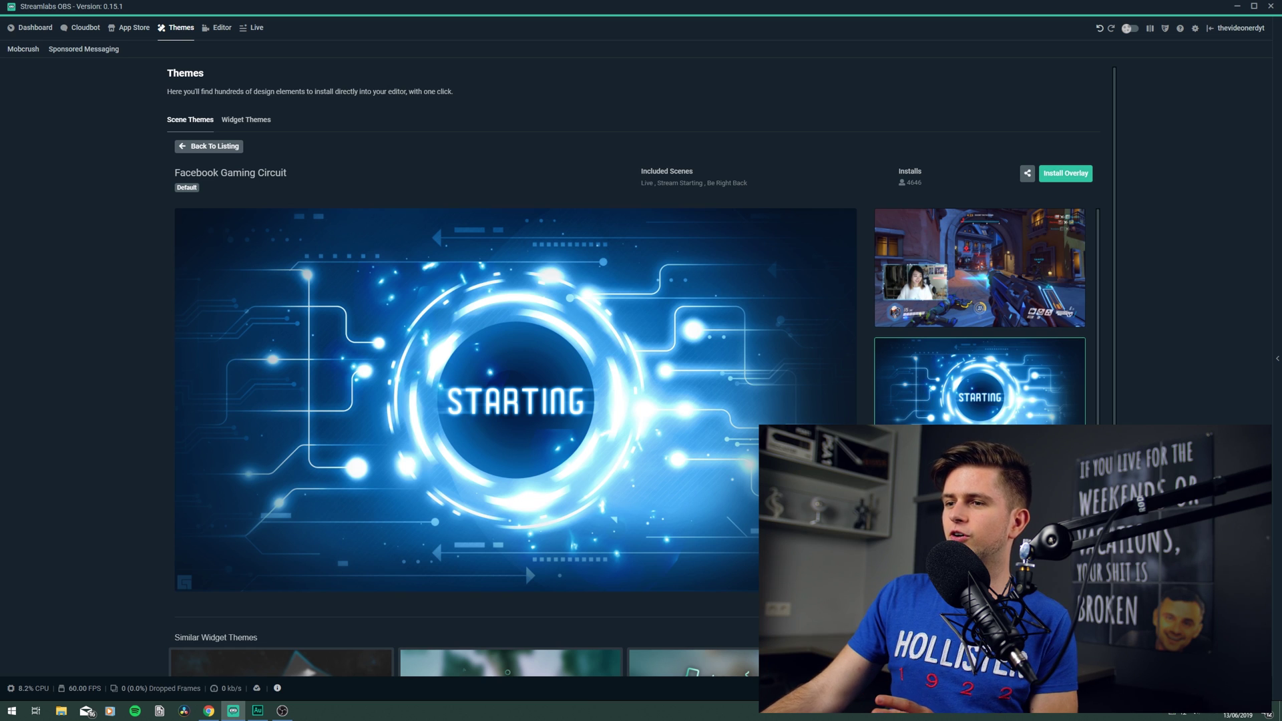
left_click(979, 527)
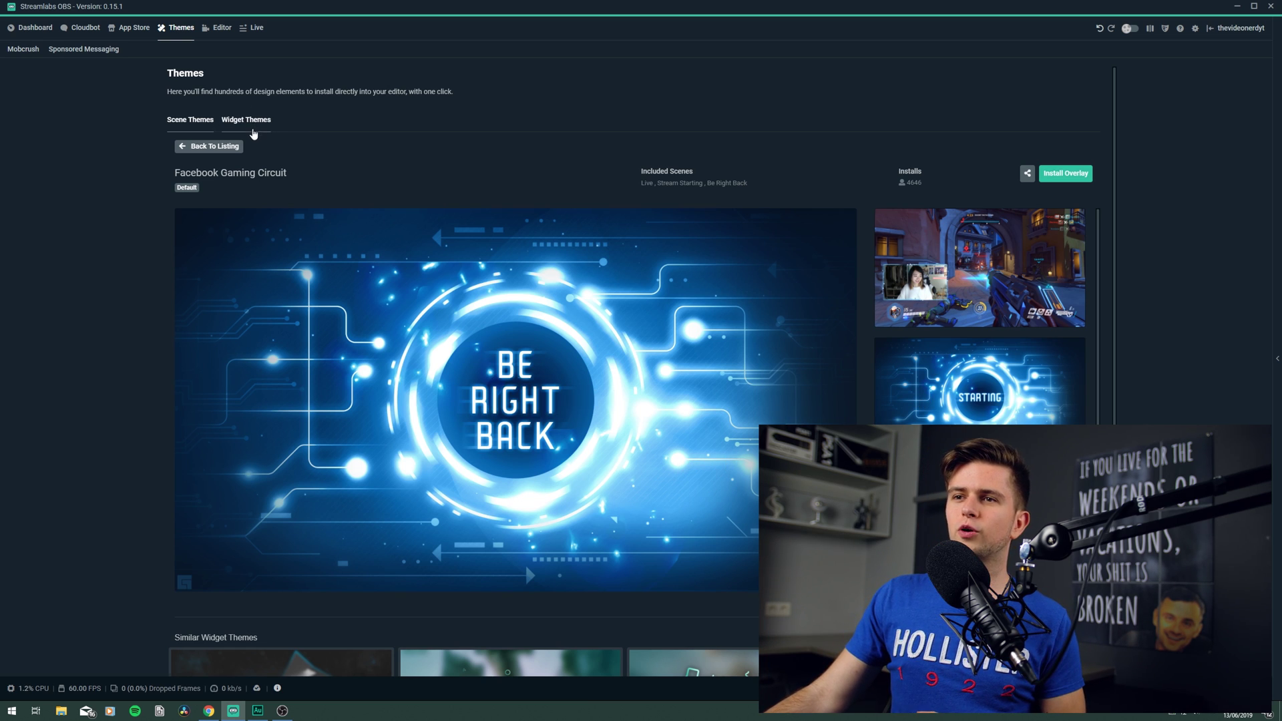
left_click(254, 131)
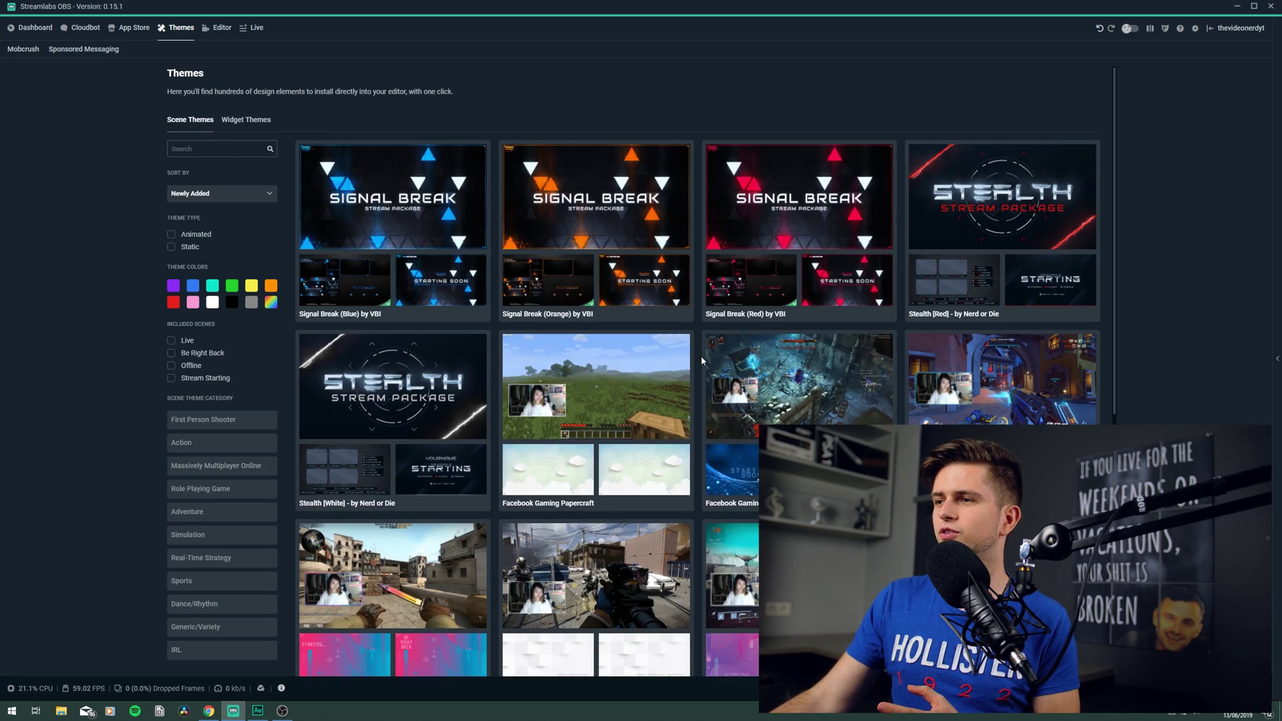
Open the Stealth [Red] by Nerd or Die theme's details to install its overlay.
left_click(949, 211)
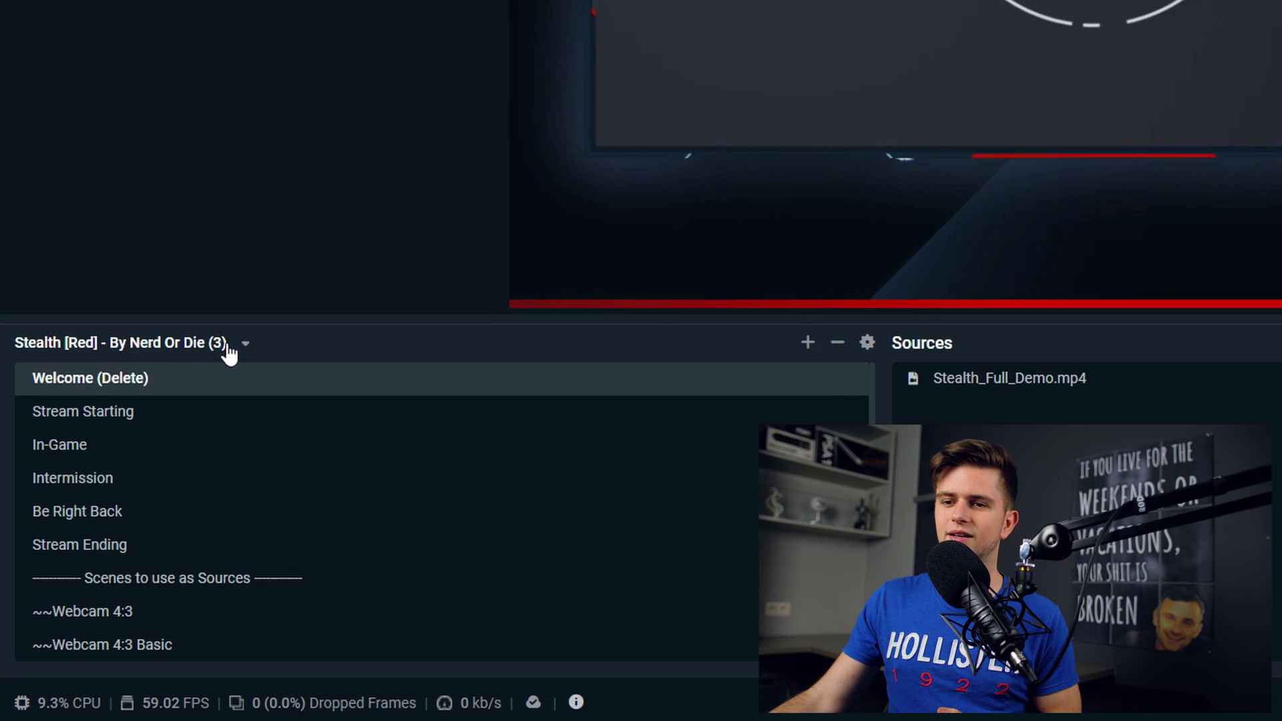
Check the scene collection list, then review the In-Game, Intermission, Be Right Back and Stream Ending scenes.
left_click(106, 518)
left_click(211, 354)
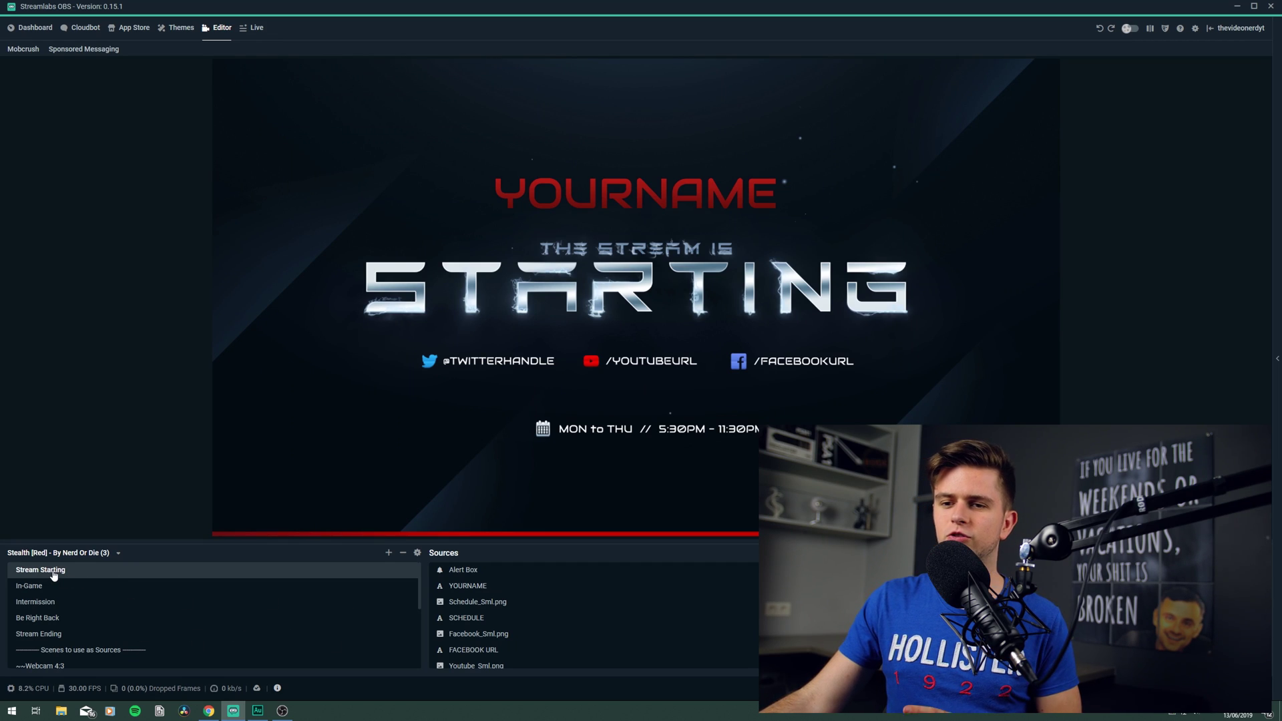
left_click(29, 586)
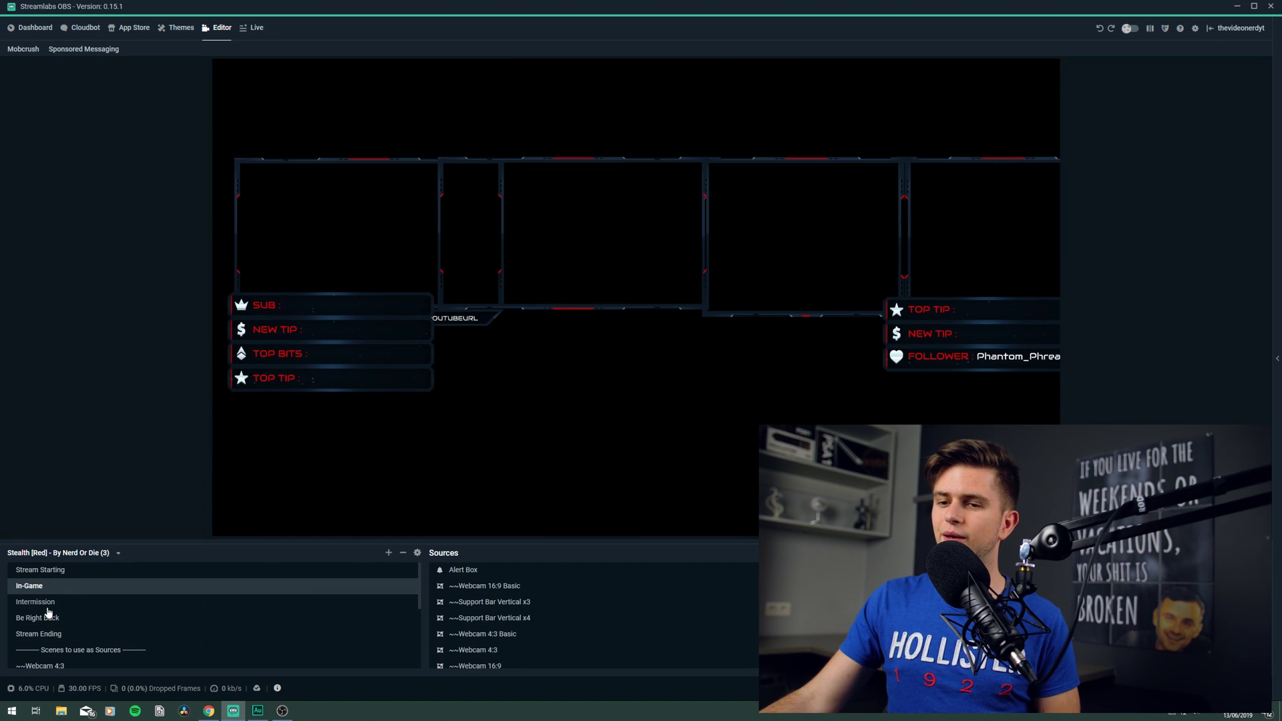
left_click(47, 604)
left_click(52, 619)
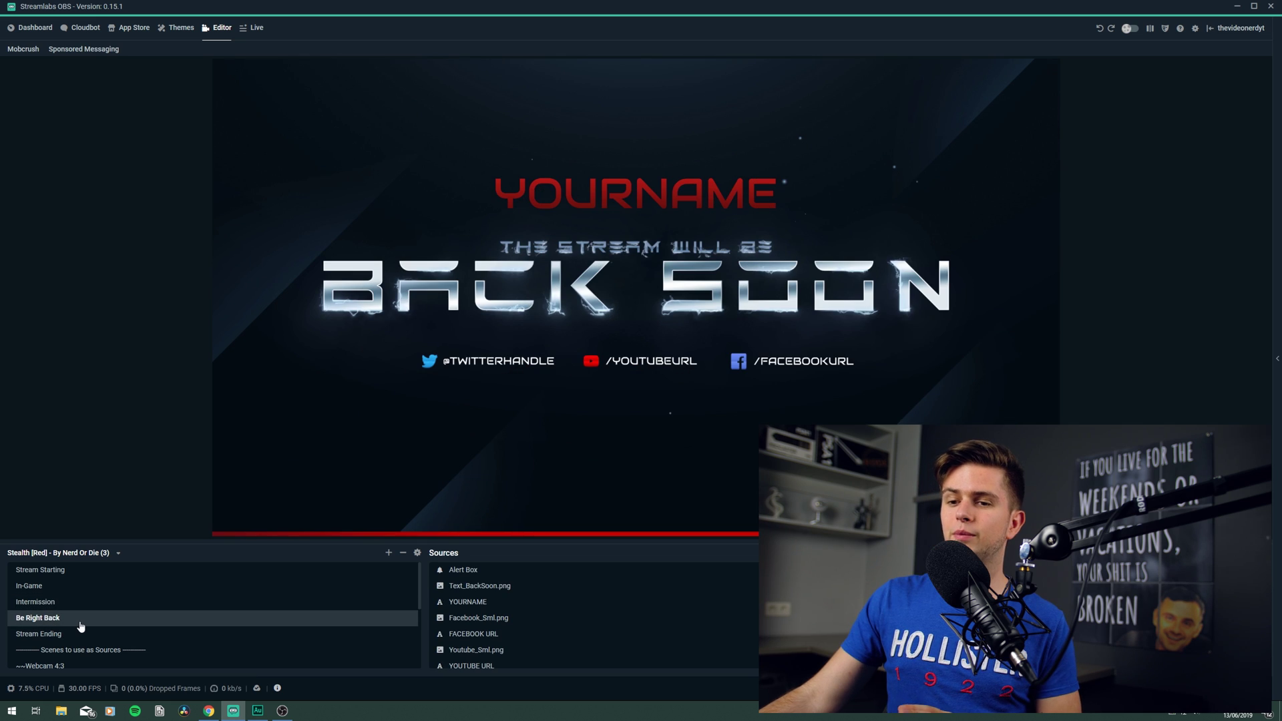
left_click(51, 635)
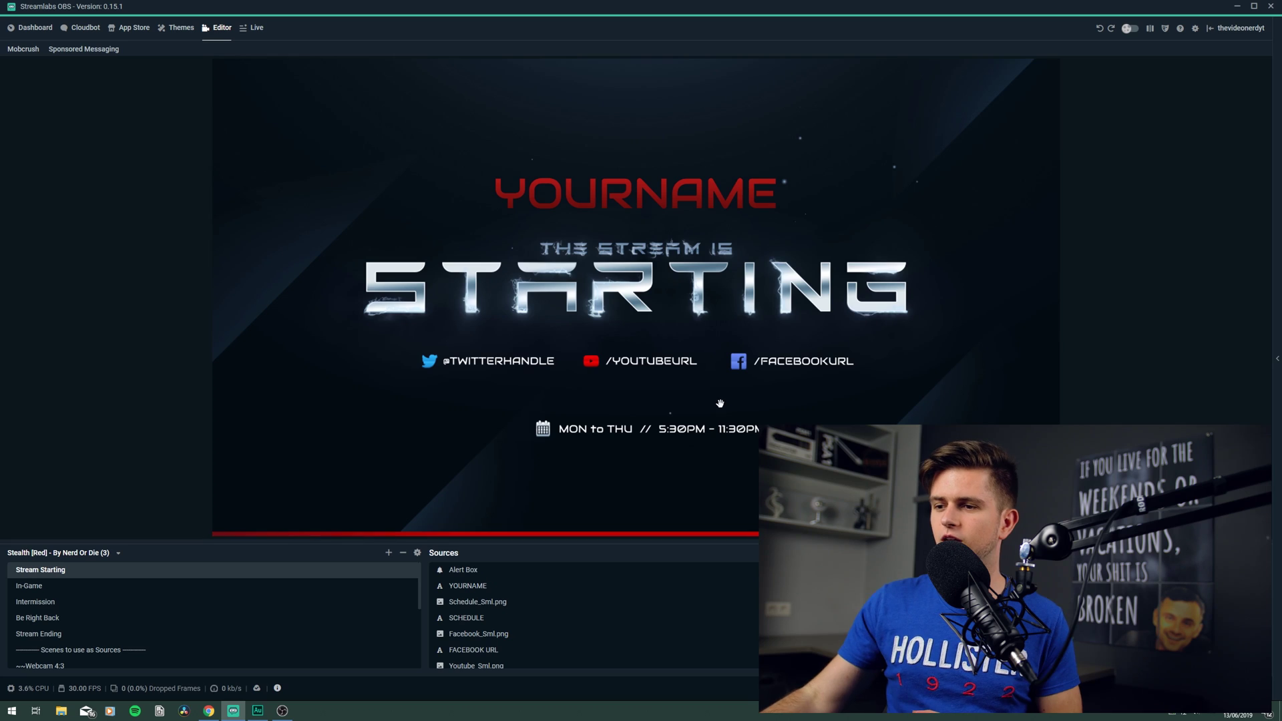
Change the YOURNAME title to THE VIDEO NERD and re-centre it above the heading.
left_click(639, 192)
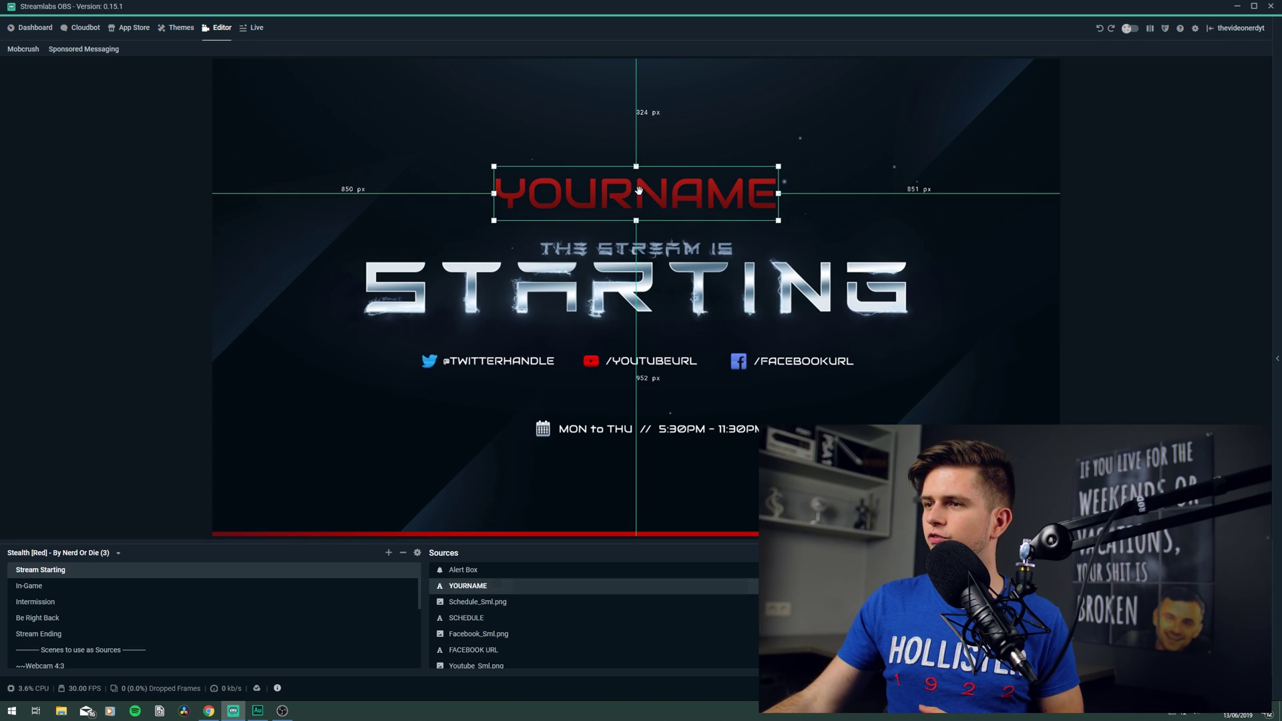
double_click(510, 586)
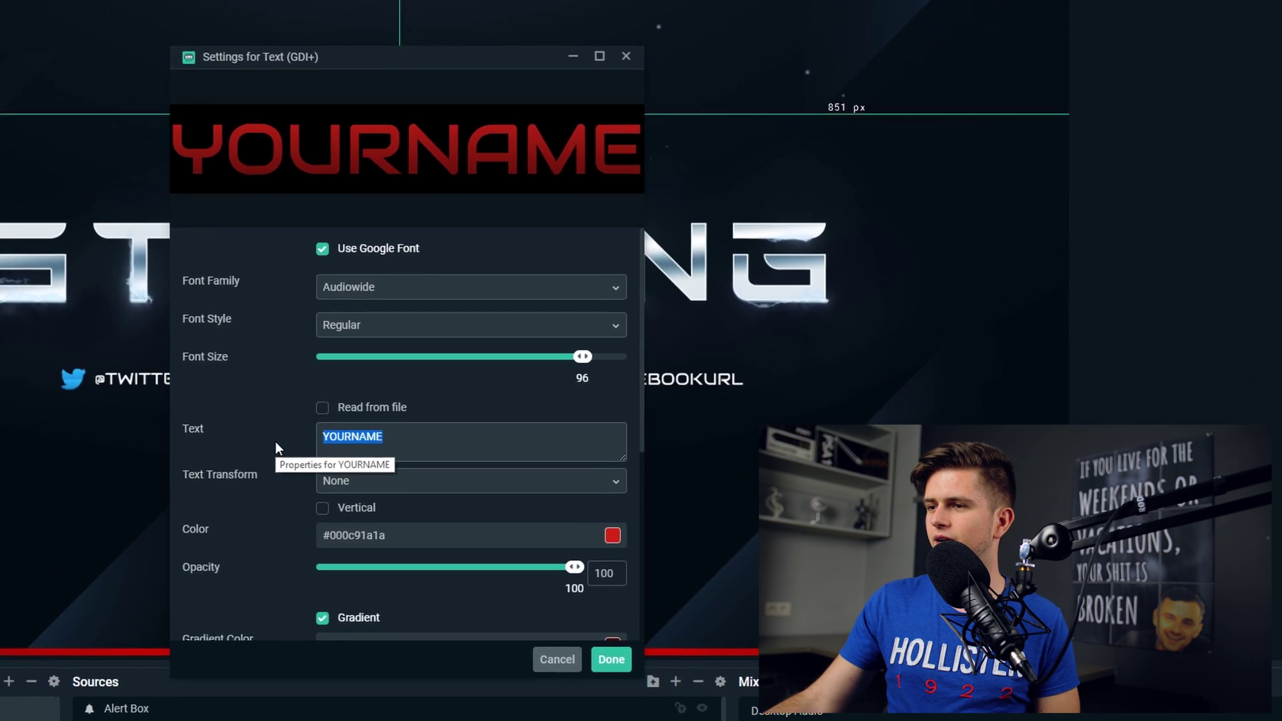
type("T")
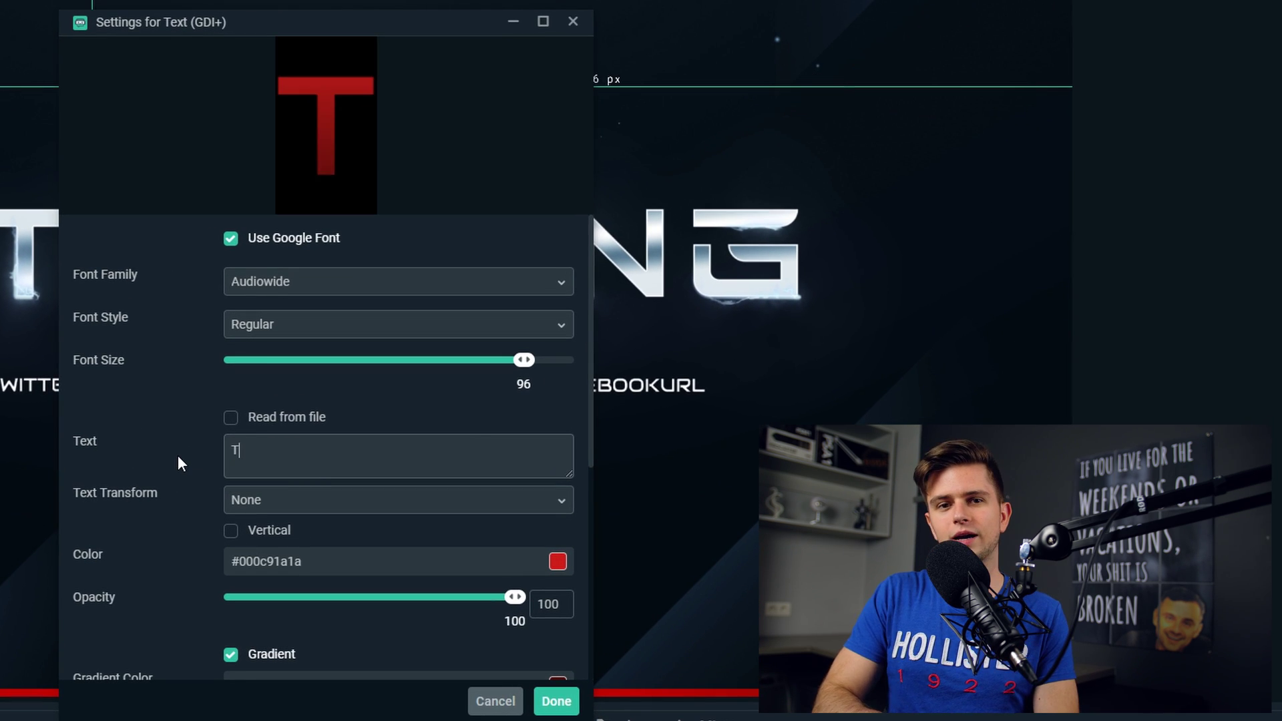
type("HE VIDEO NERD")
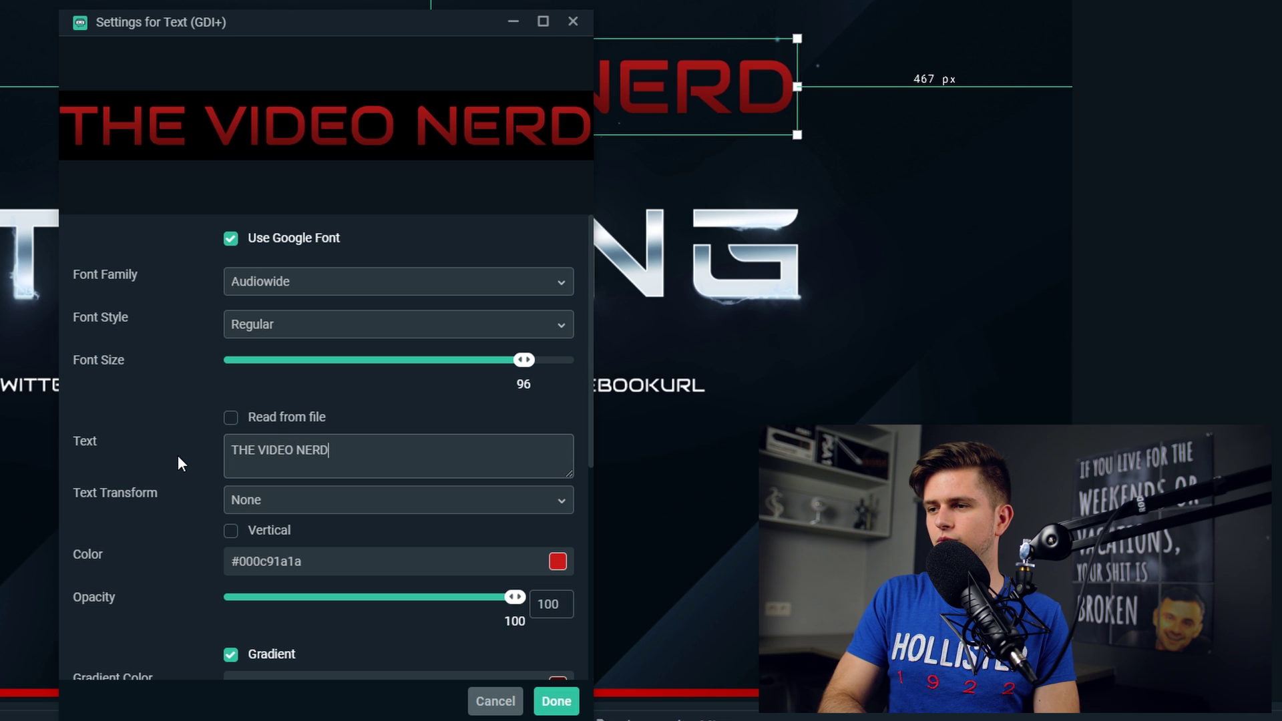
left_click(536, 700)
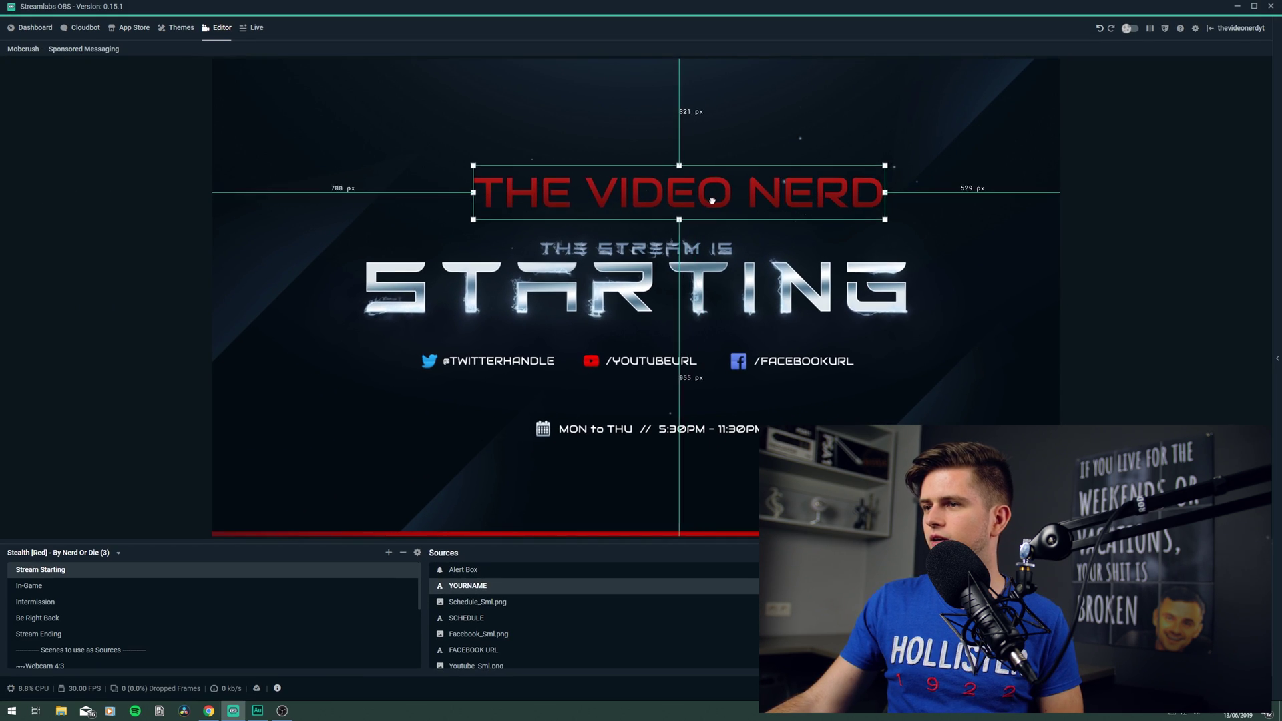
left_click_drag(712, 201, 671, 203)
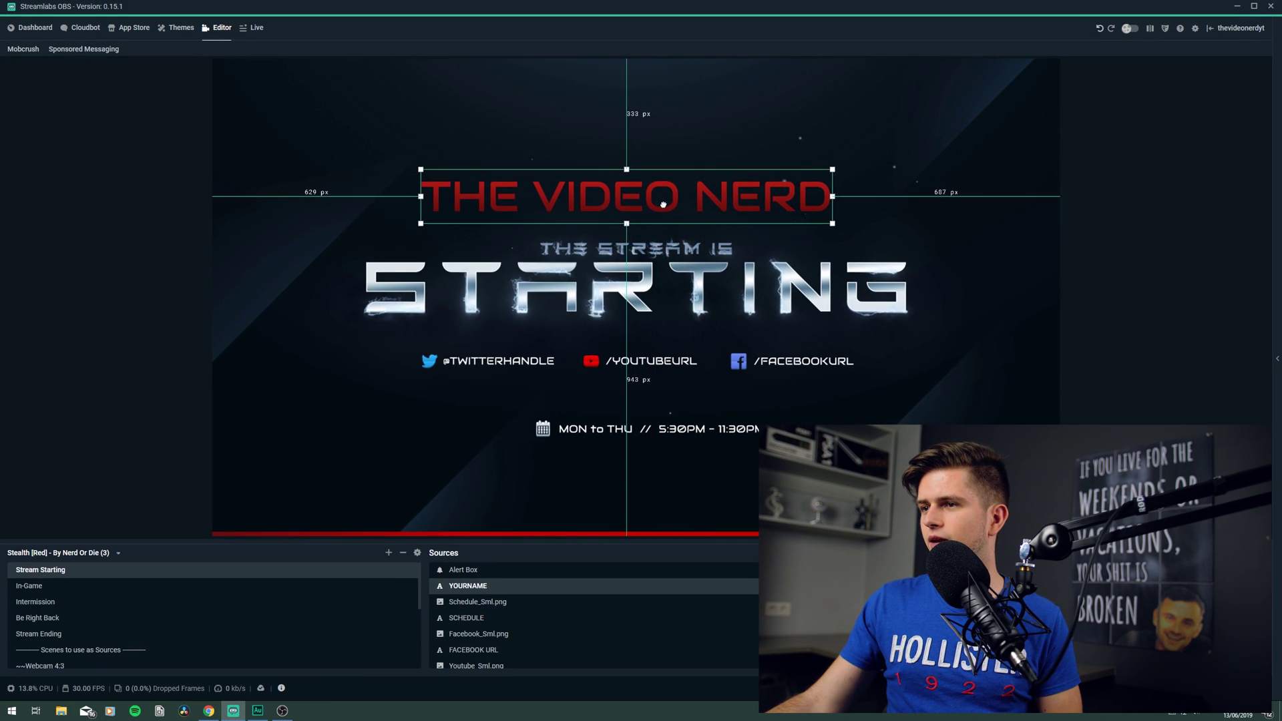
left_click_drag(663, 204, 669, 204)
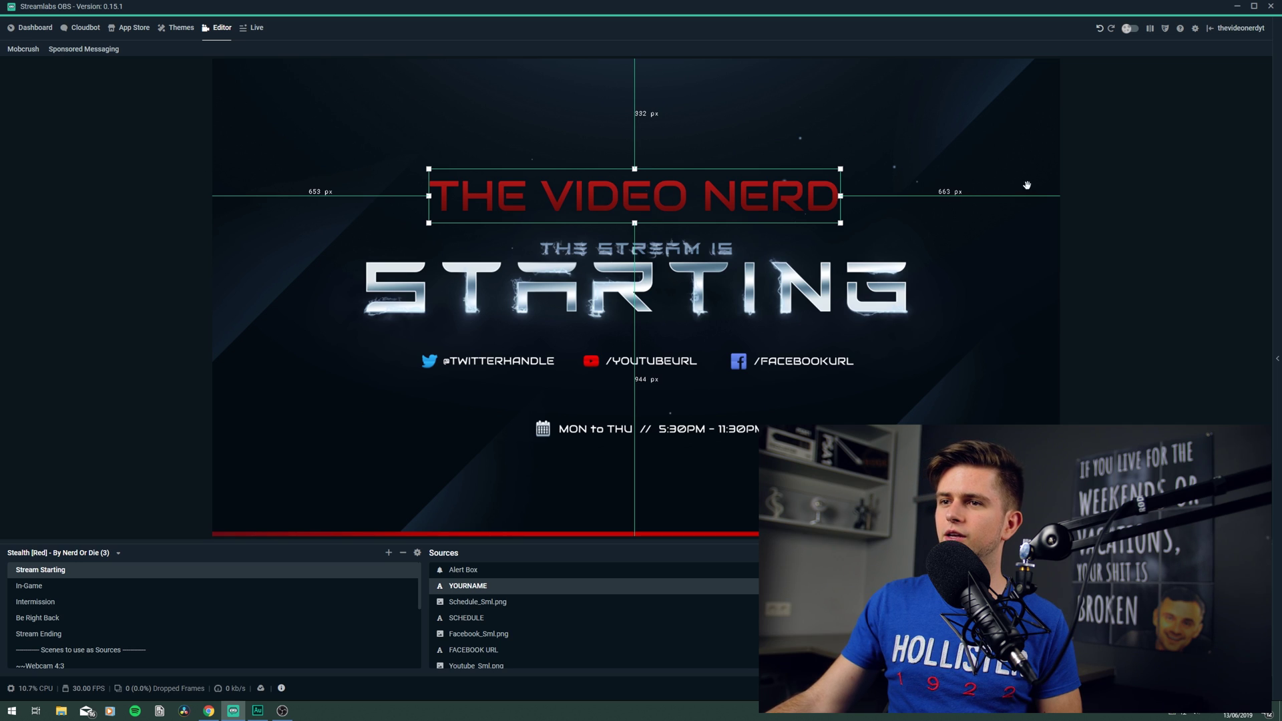
left_click_drag(591, 201, 593, 204)
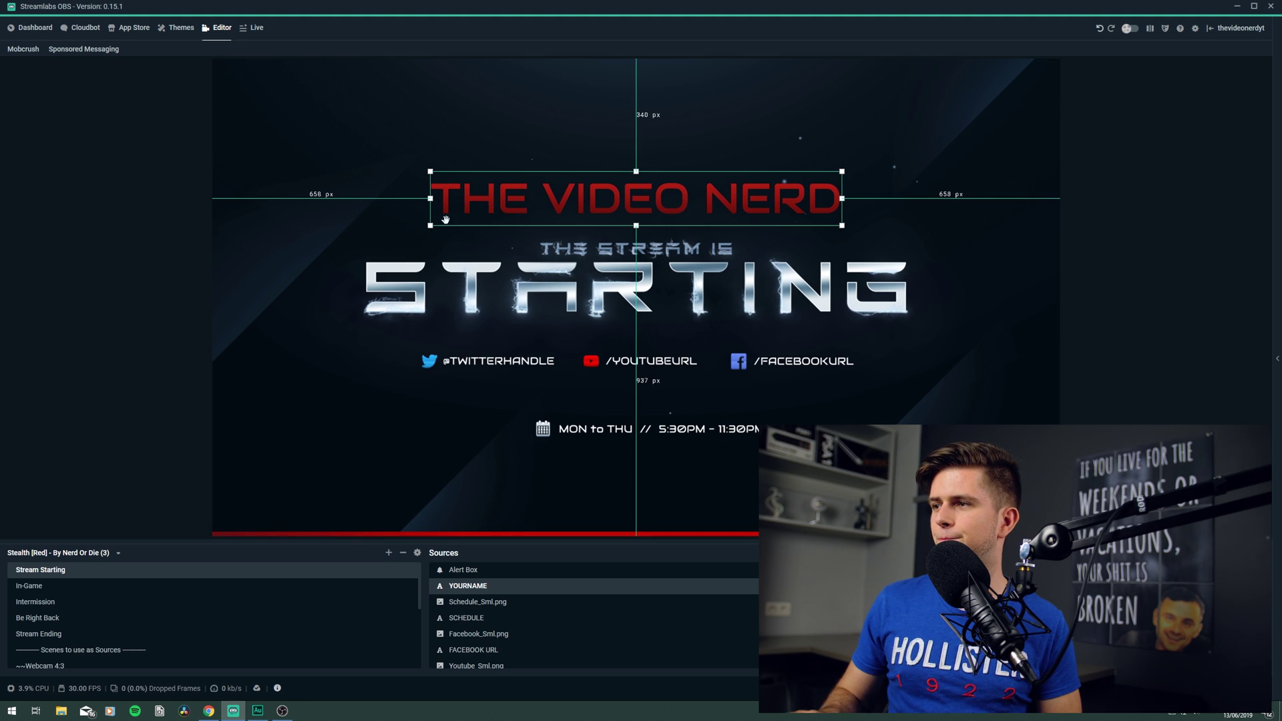
left_click(378, 327)
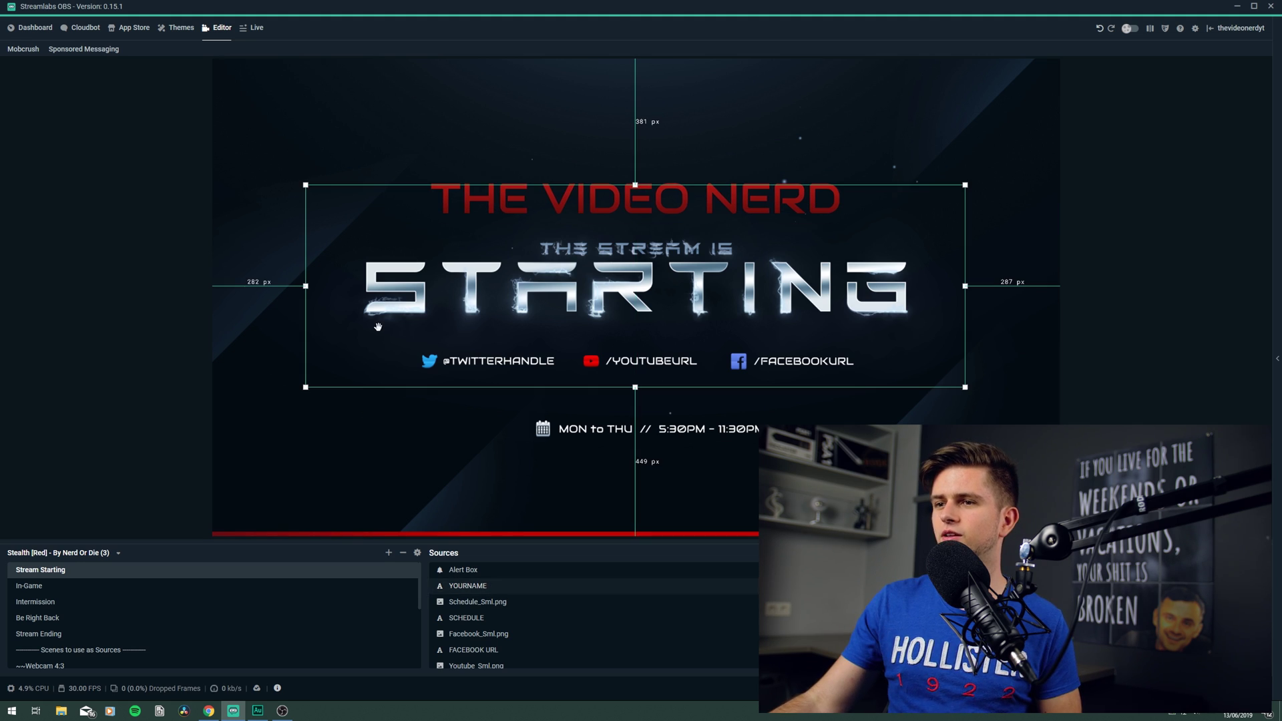
left_click(520, 363)
Replace the Stream Starting scene's Twitter handle placeholder with TheVideoNerdYT.
scroll(509, 587, "down", 2)
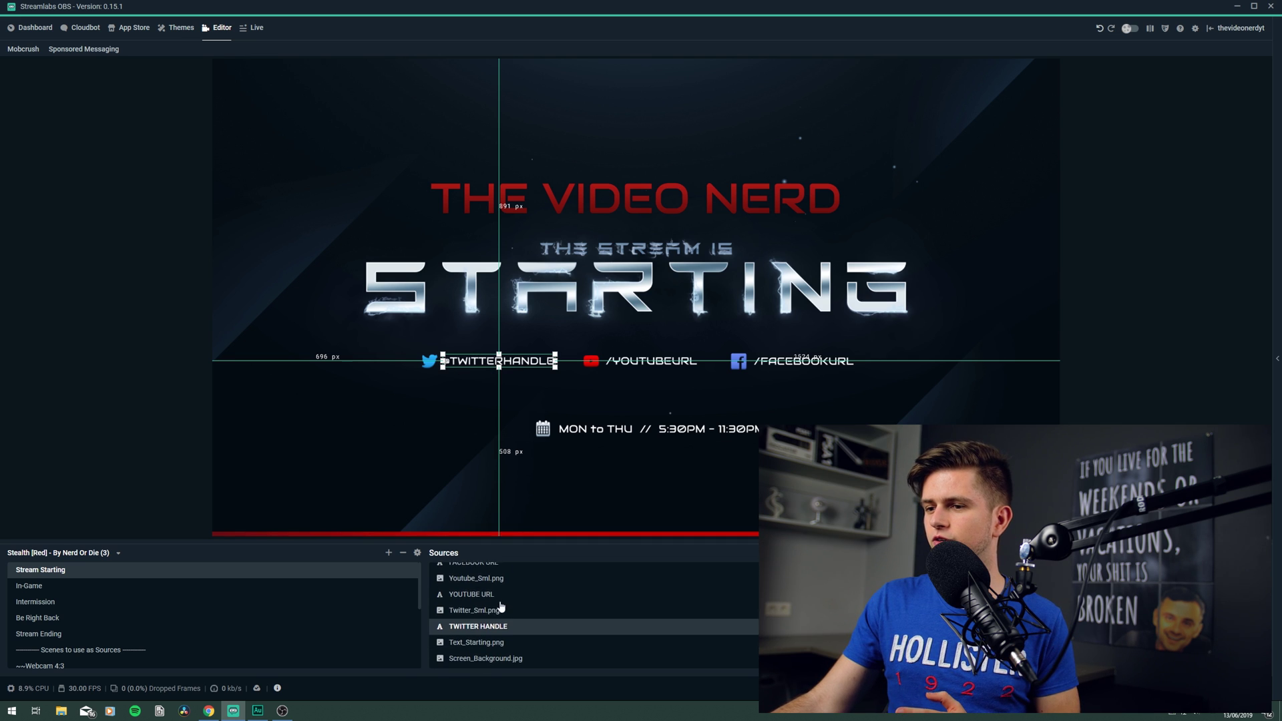
double_click(513, 629)
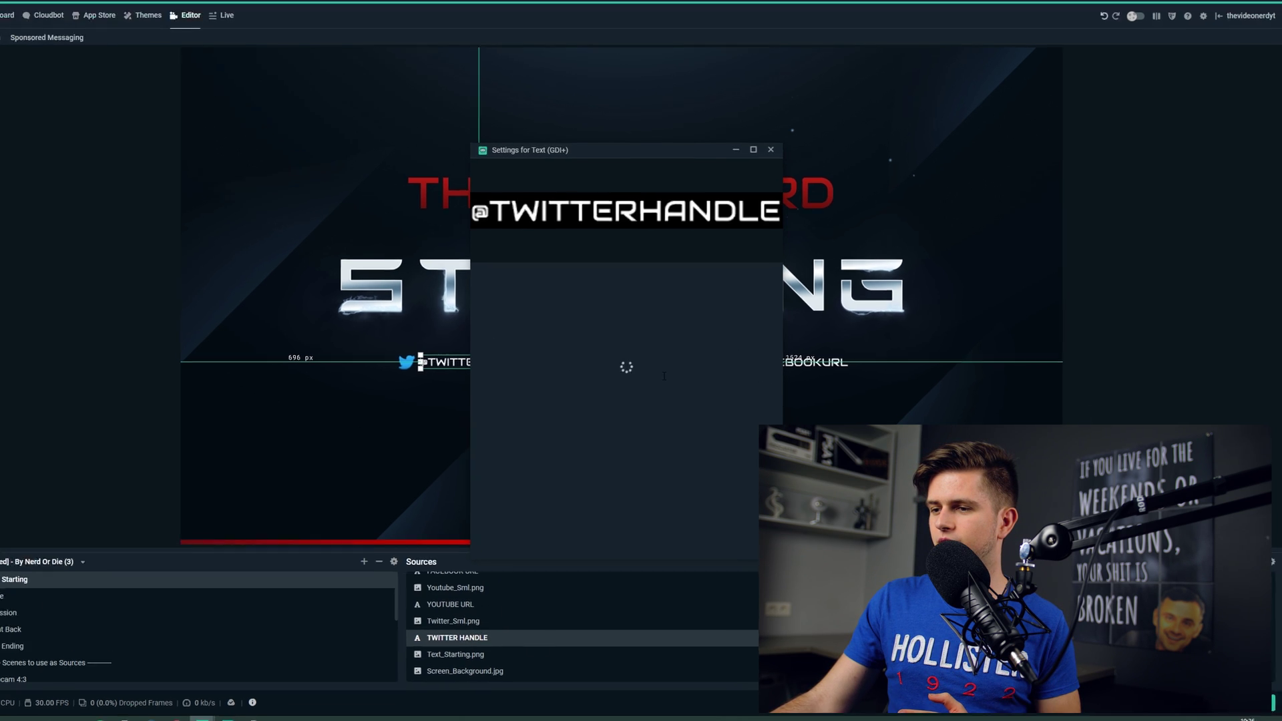
left_click_drag(651, 397, 597, 395)
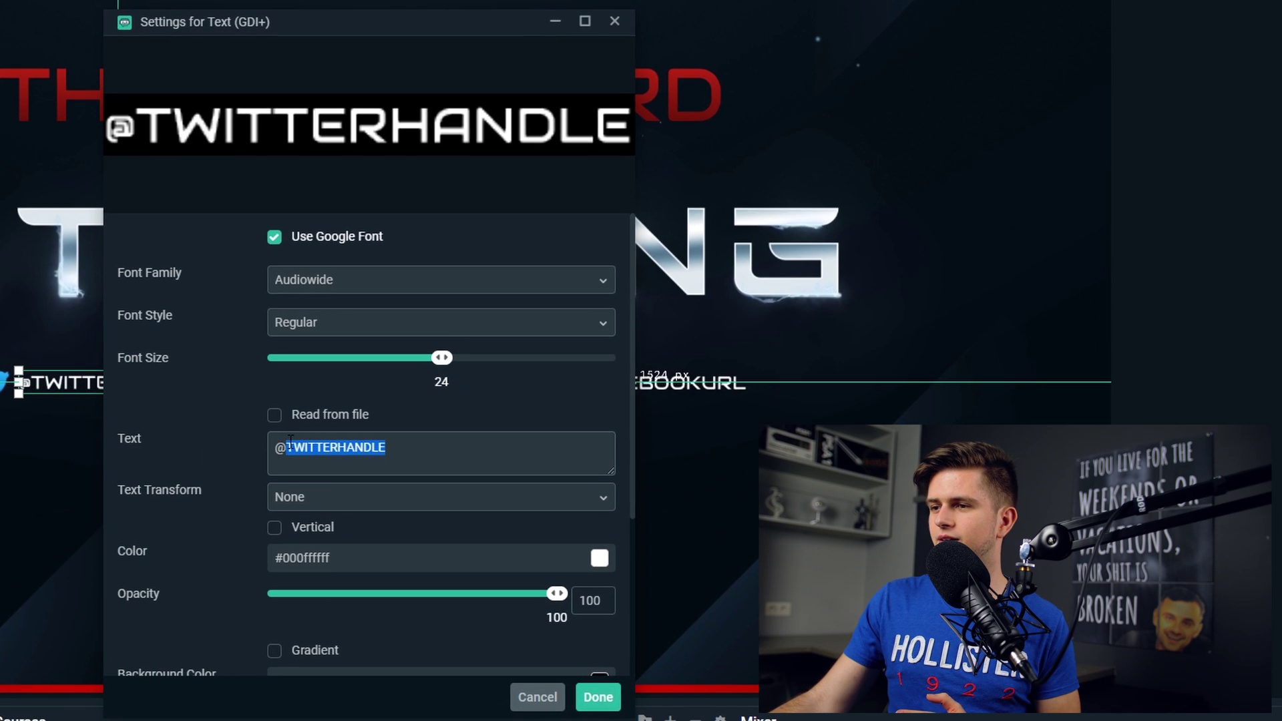
left_click_drag(290, 442, 294, 461)
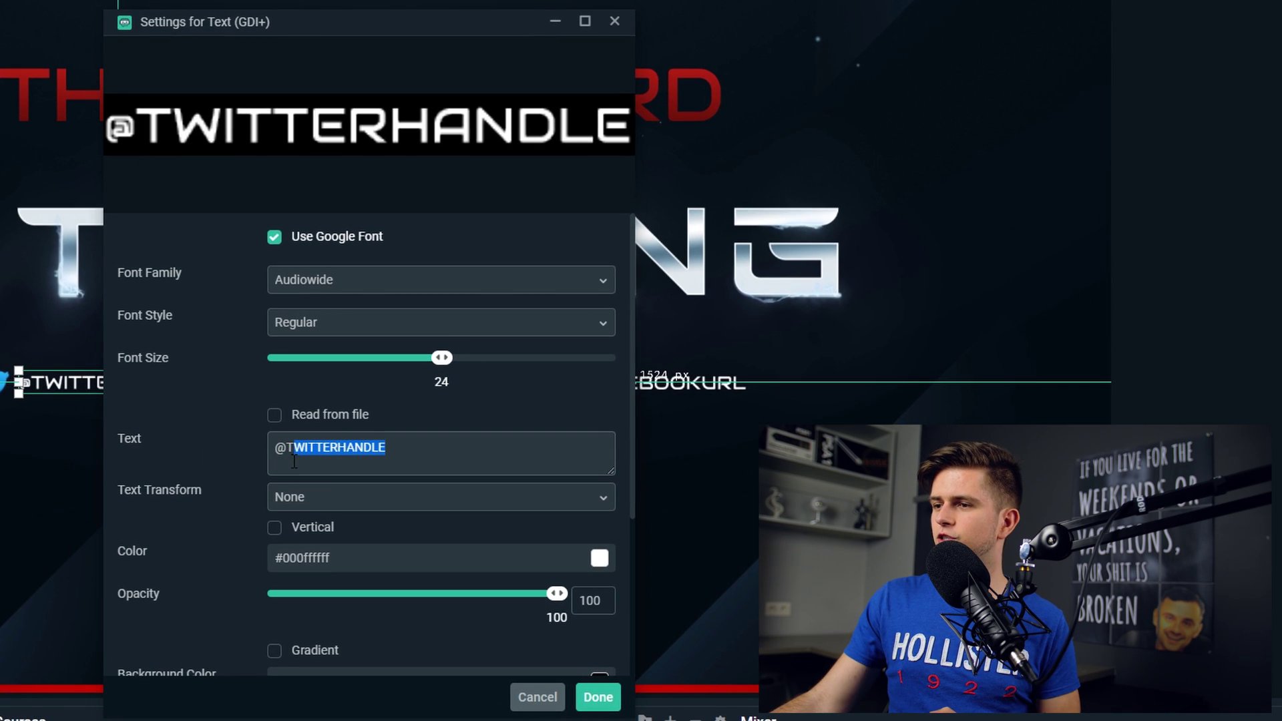
type("TheVideoNerdYT")
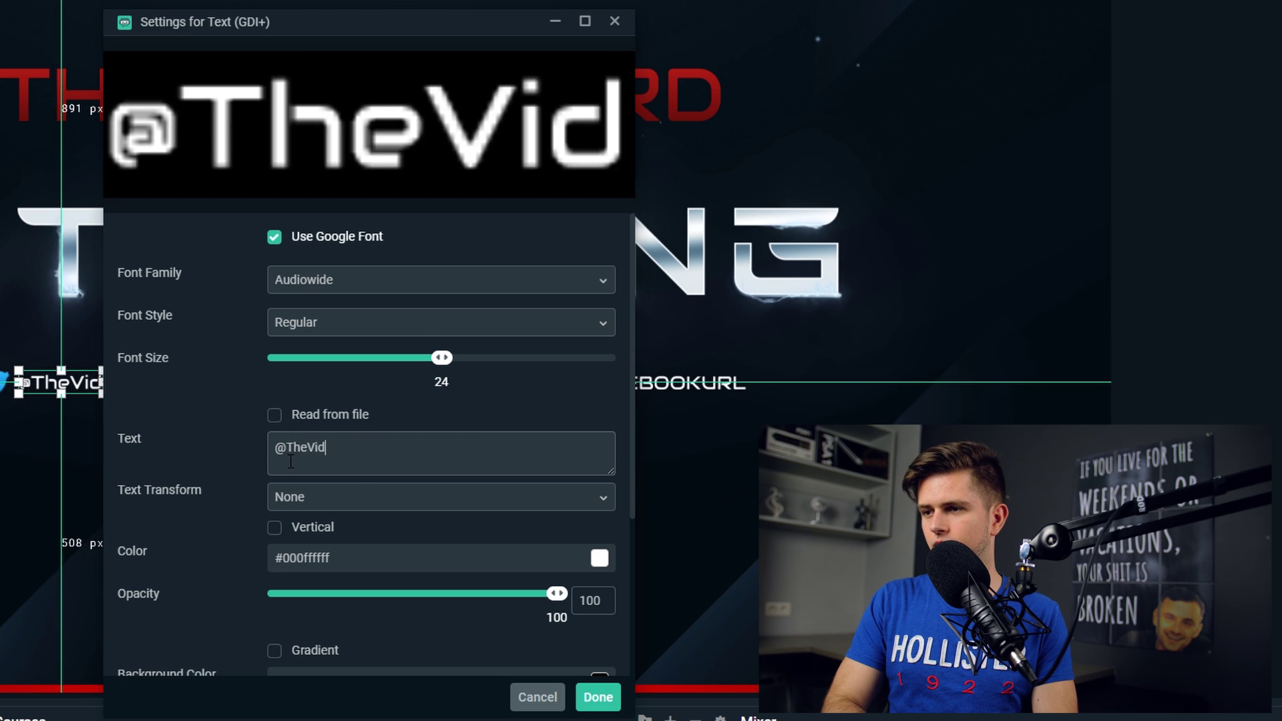
left_click(604, 697)
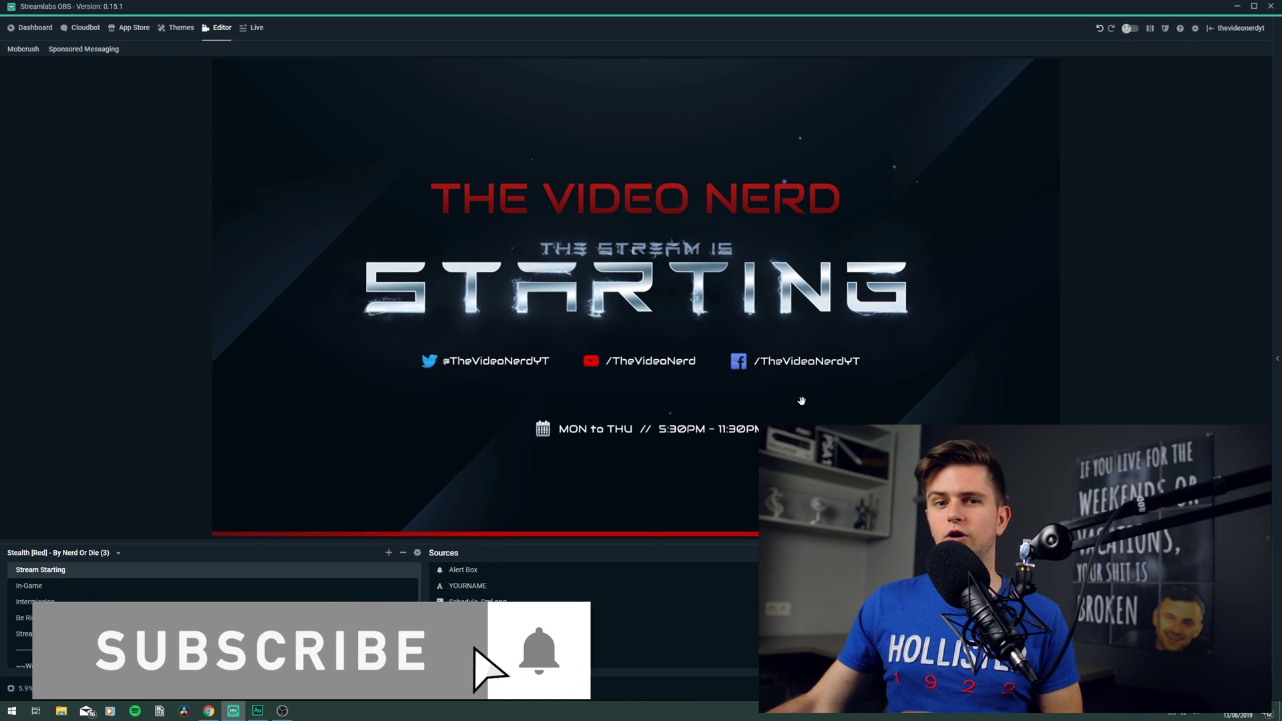
left_click(638, 435)
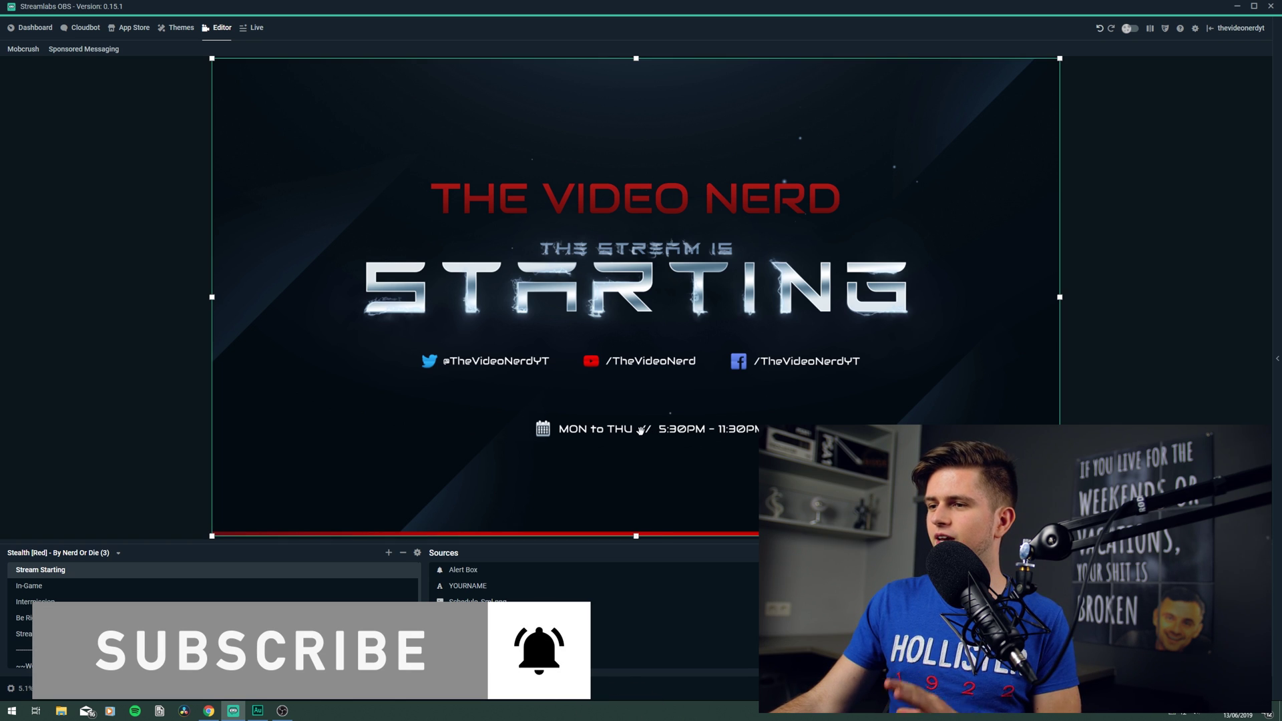
Edit the MON to THU schedule text to read Sundays // 8:00PM - 11:30PM.
left_click(640, 430)
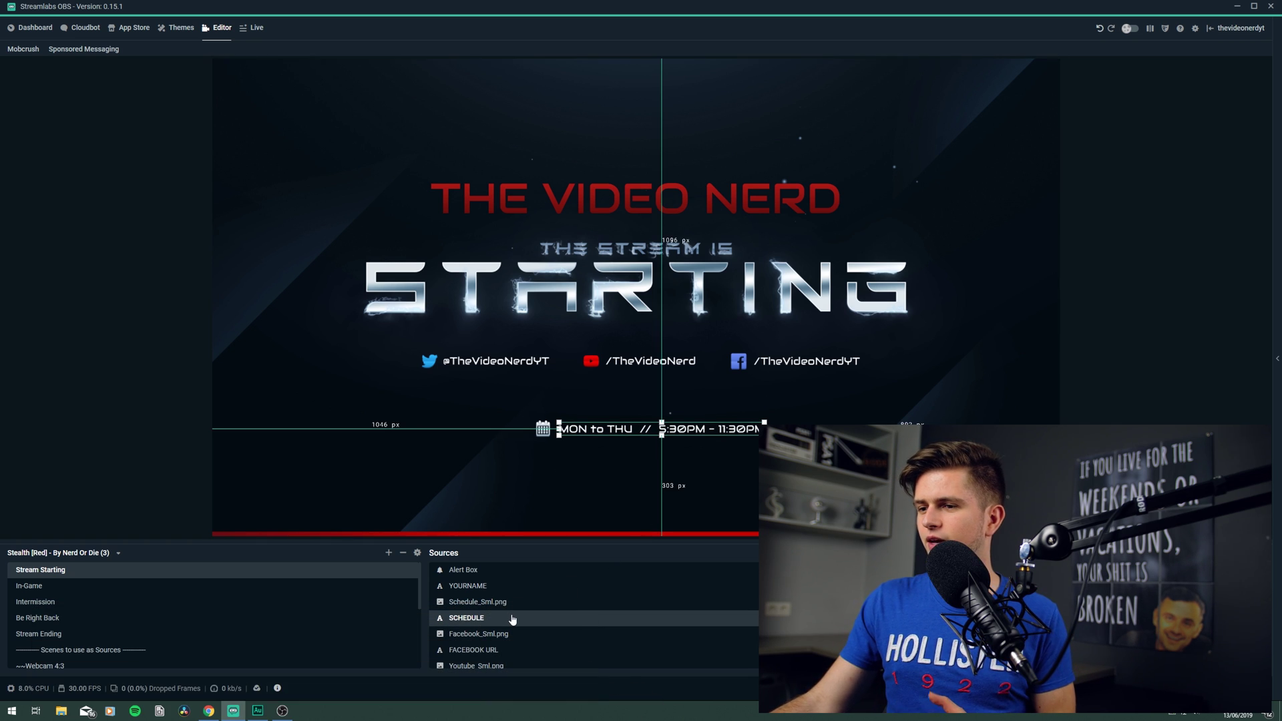
double_click(626, 431)
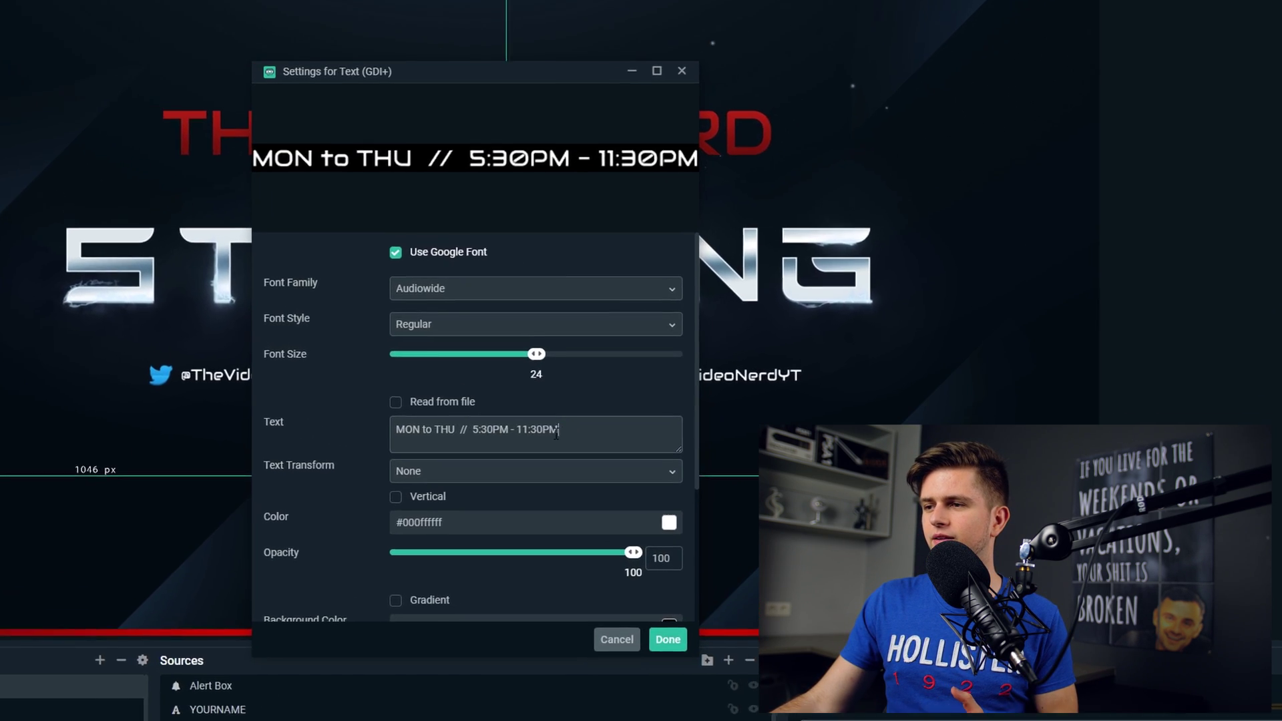
left_click_drag(697, 398, 606, 400)
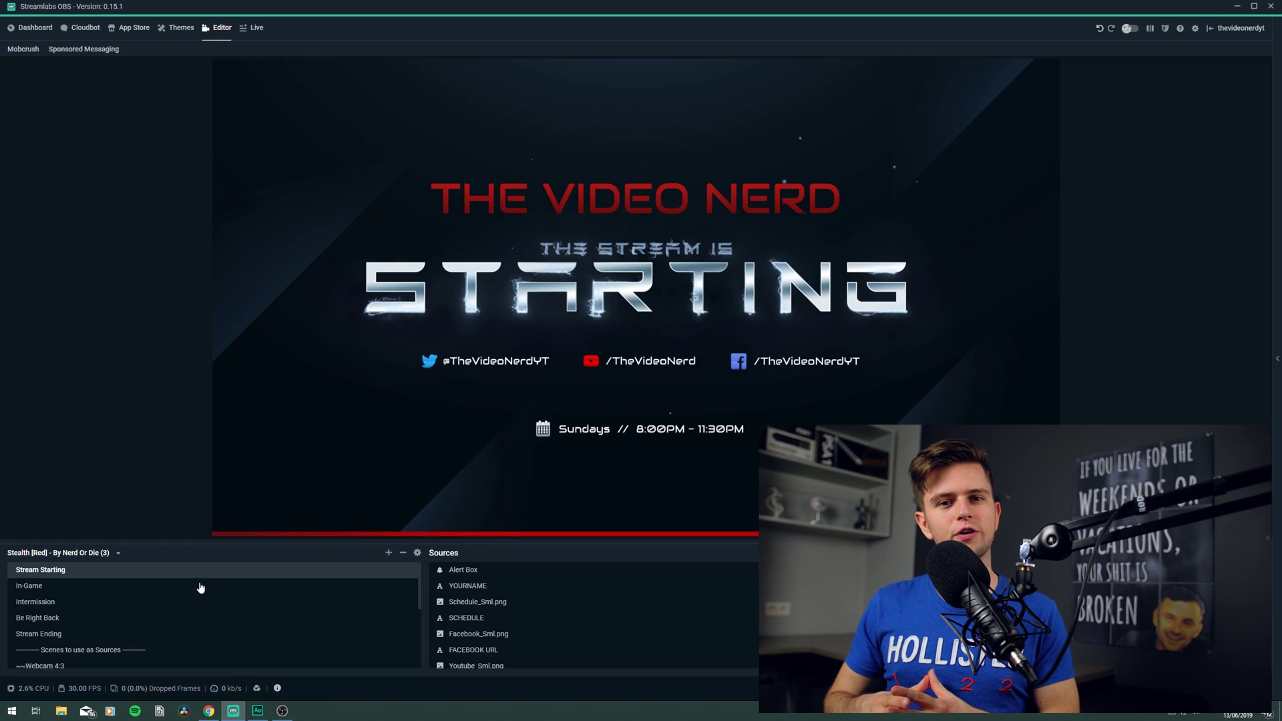
In the In-Game scene, drag the four-panel and three-panel support bars apart toward the bottom.
left_click(29, 586)
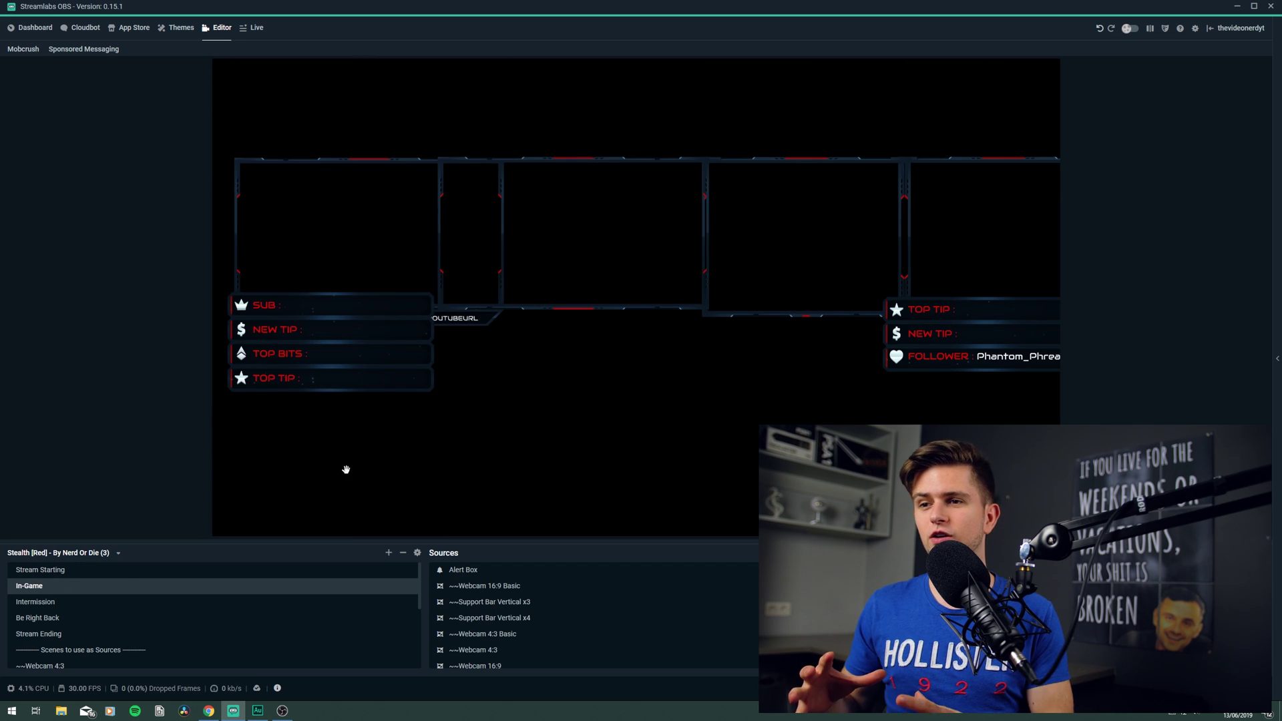
left_click_drag(343, 333, 514, 453)
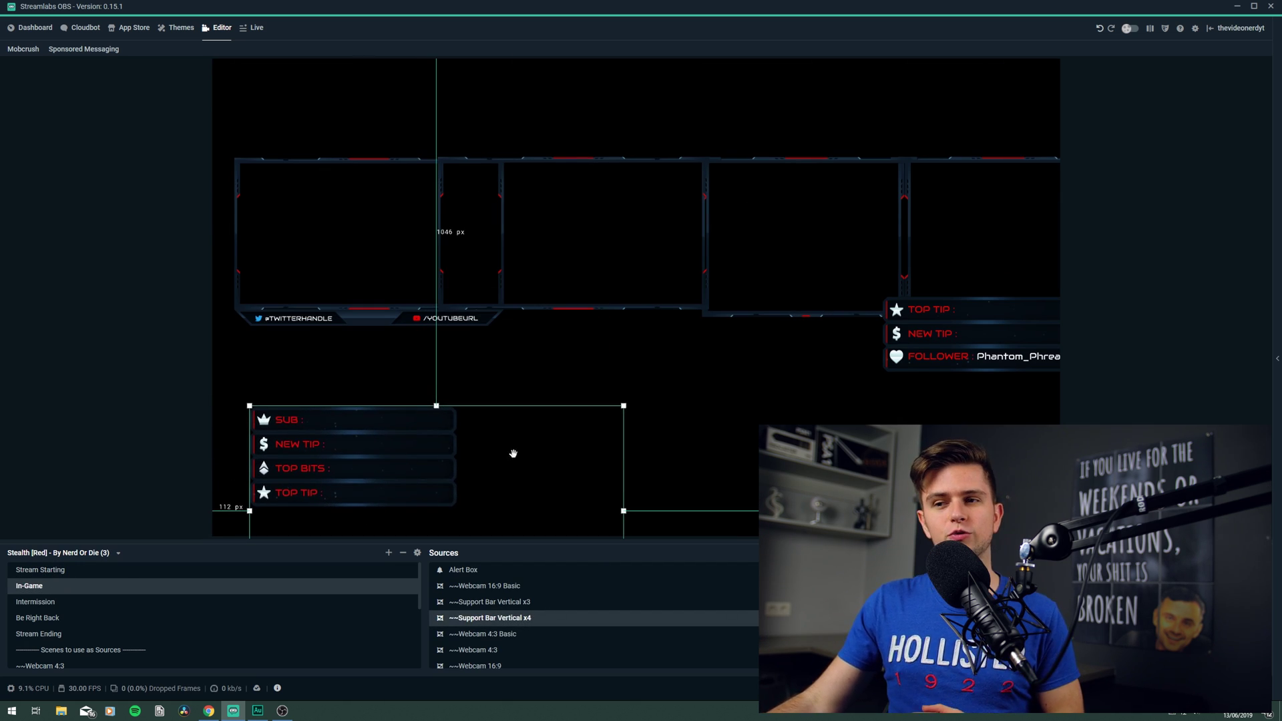
left_click_drag(949, 350, 574, 413)
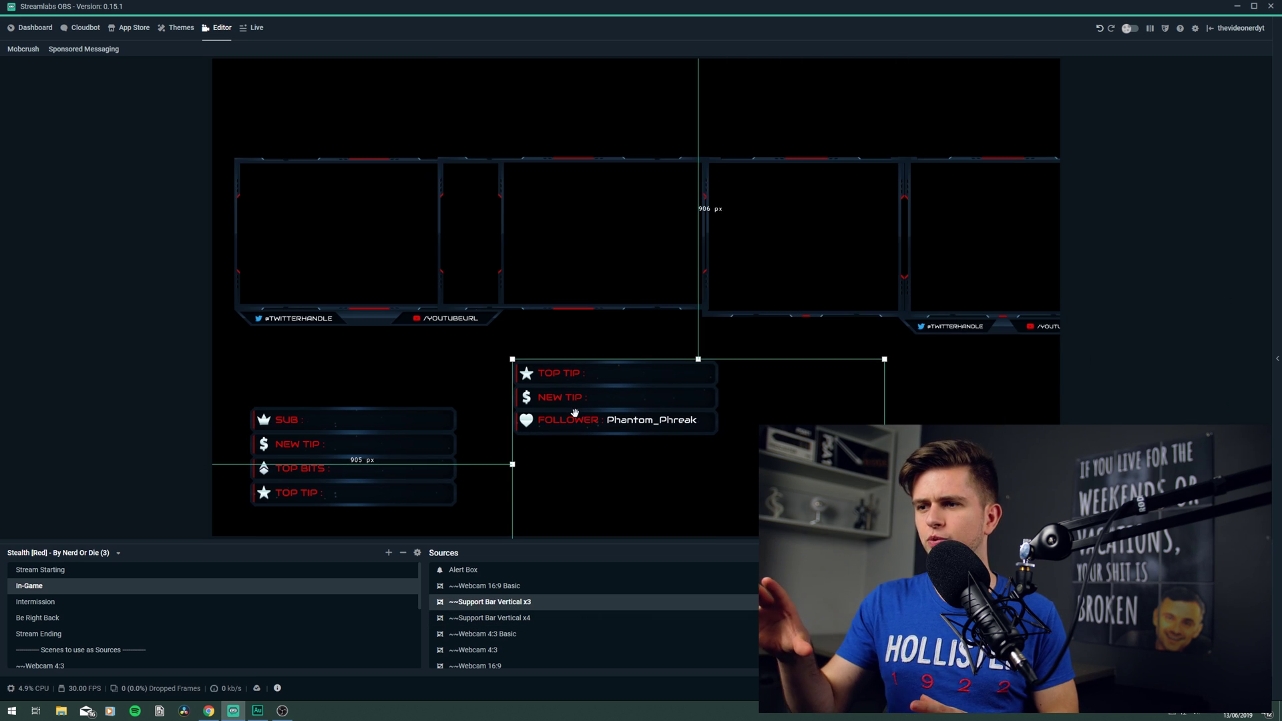
left_click_drag(574, 412, 552, 485)
Spread out the overlapping webcam frames and the Alert Box across the canvas.
left_click(324, 321)
left_click_drag(324, 321, 302, 371)
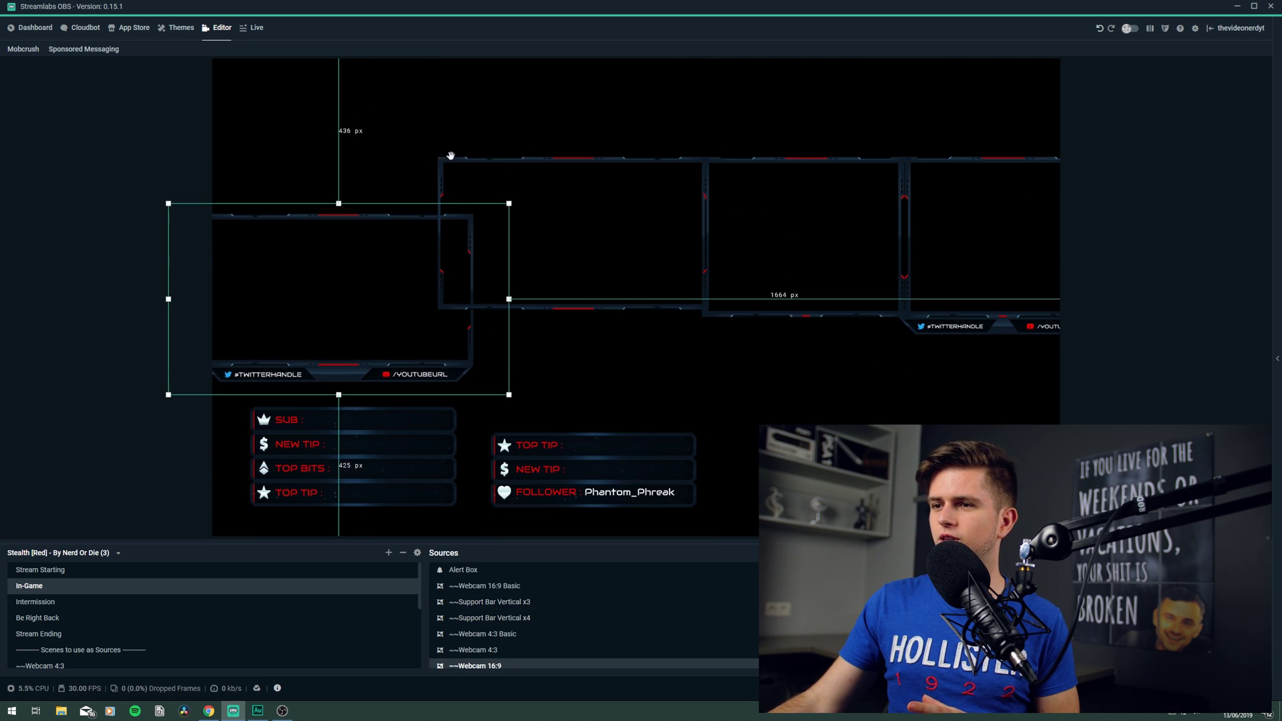
left_click_drag(450, 155, 282, 86)
mouse_move(740, 313)
left_mouse_down()
mouse_move(777, 374)
mouse_move(740, 292)
mouse_move(724, 294)
left_mouse_up()
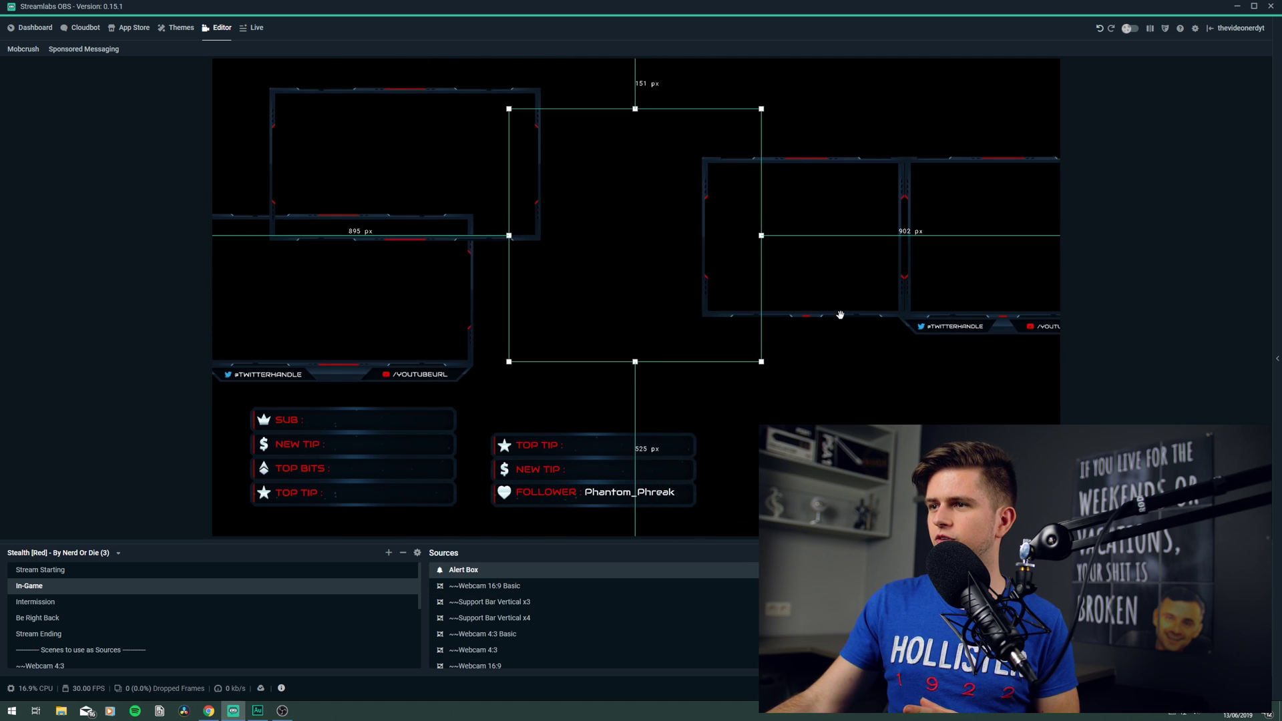
left_click_drag(840, 315, 863, 513)
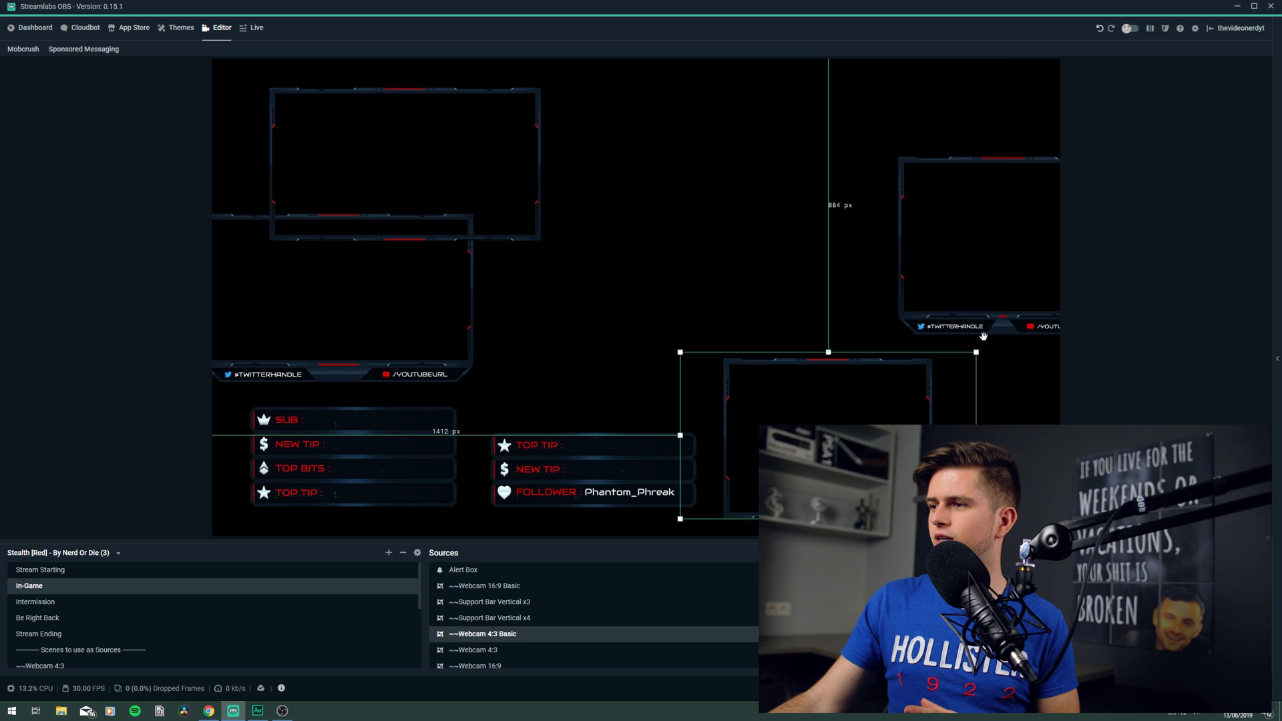
left_click_drag(982, 336, 888, 286)
left_click(1029, 414)
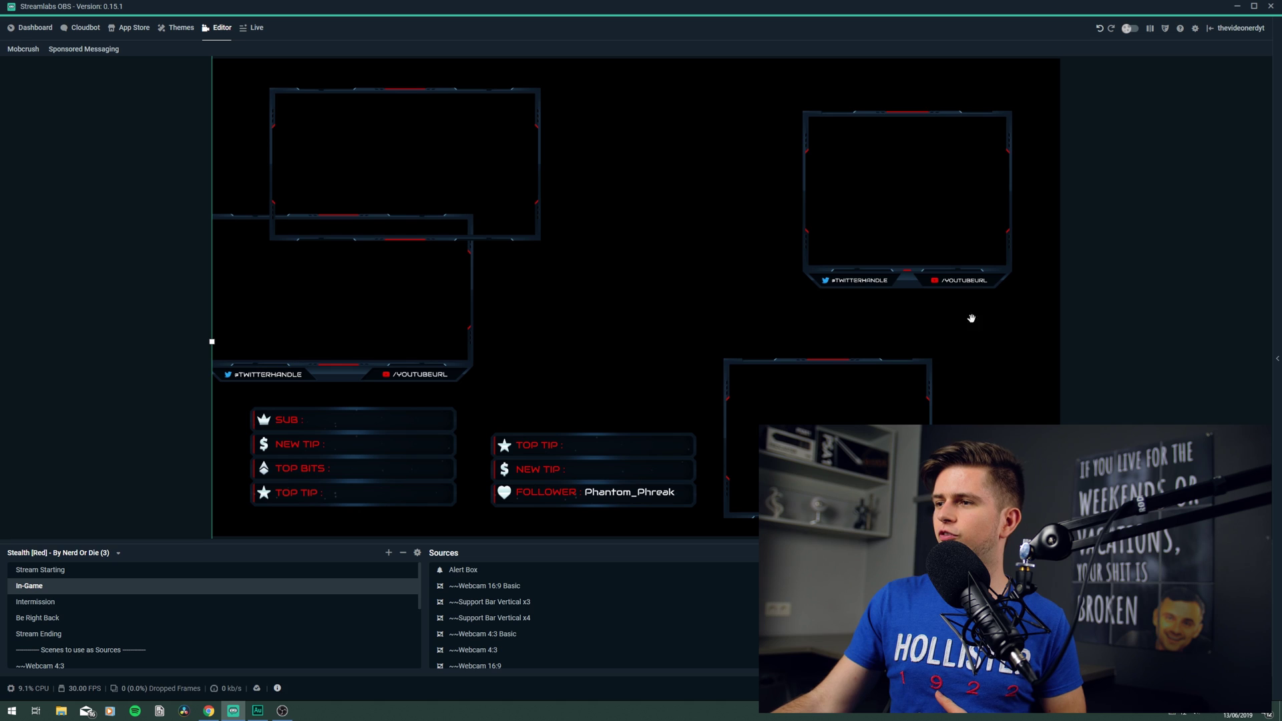
left_click(833, 366)
Delete Webcam 4:3 Basic, Webcam 4:3 and Webcam 16:9 Basic, moving Webcam 16:9 to the upper centre.
key("Delete")
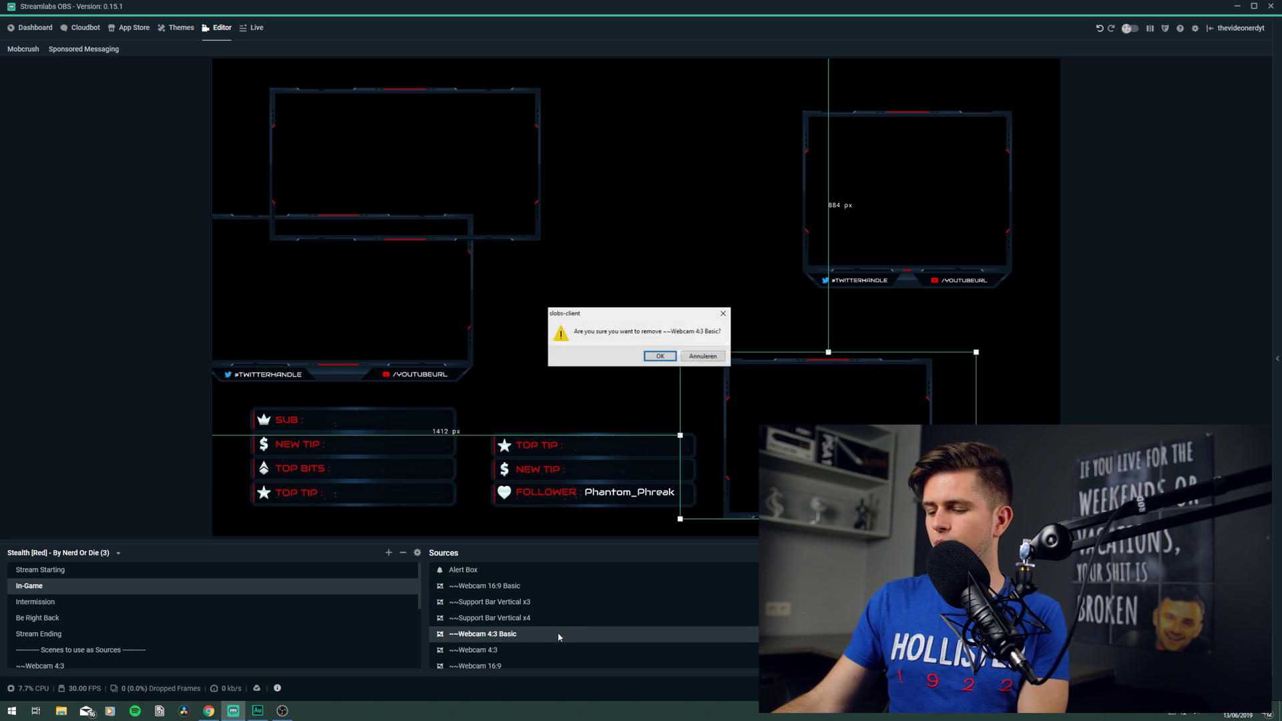
key("Return")
left_click(888, 281)
key("Delete")
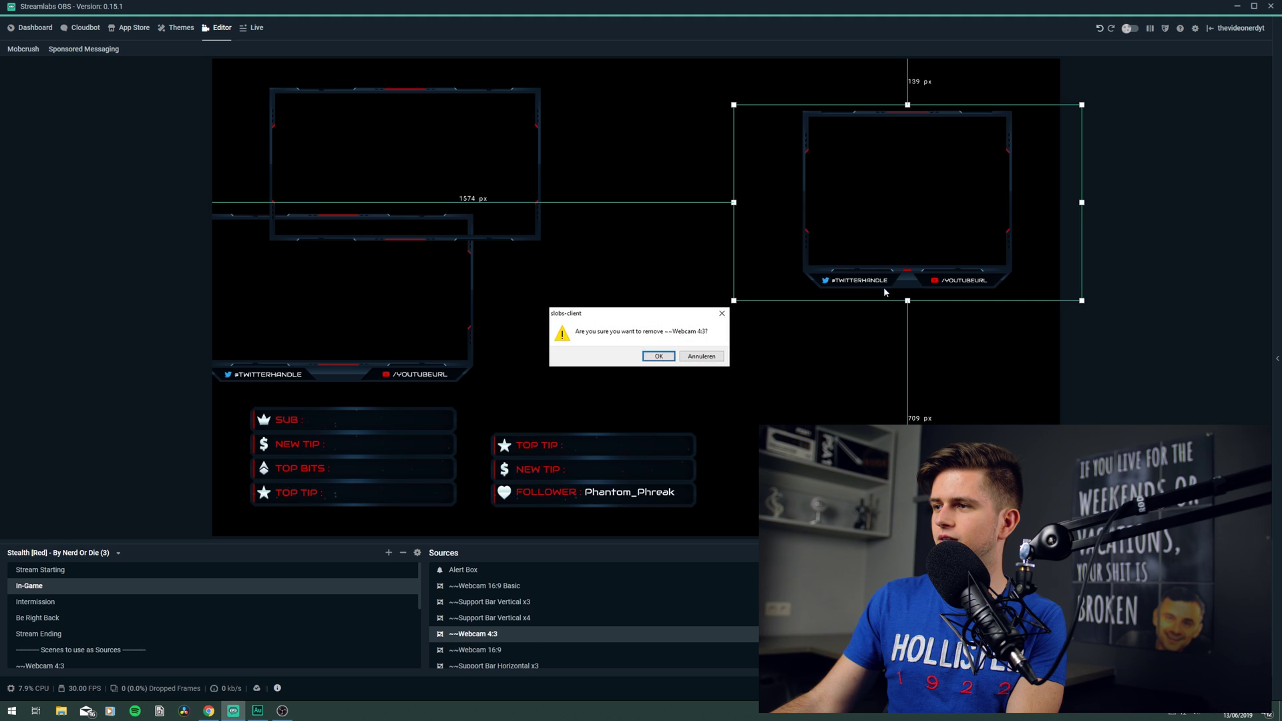
key("Return")
left_click_drag(327, 373, 734, 275)
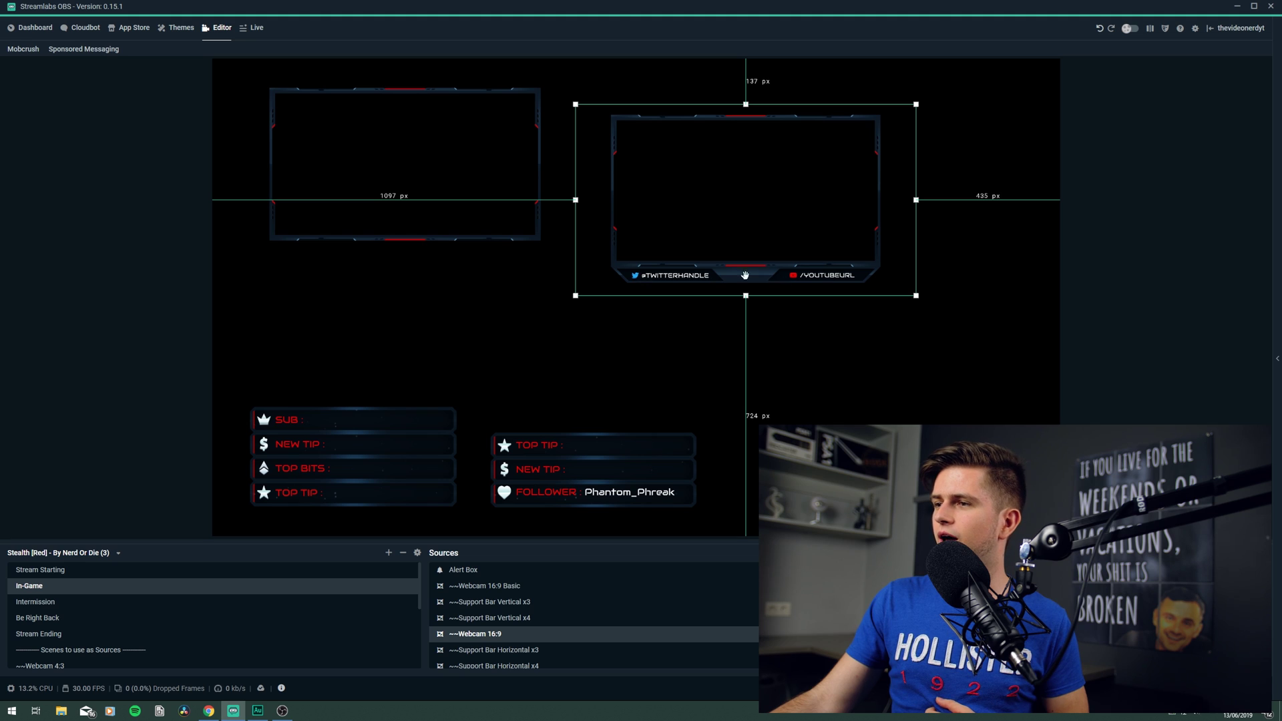
left_click(406, 238)
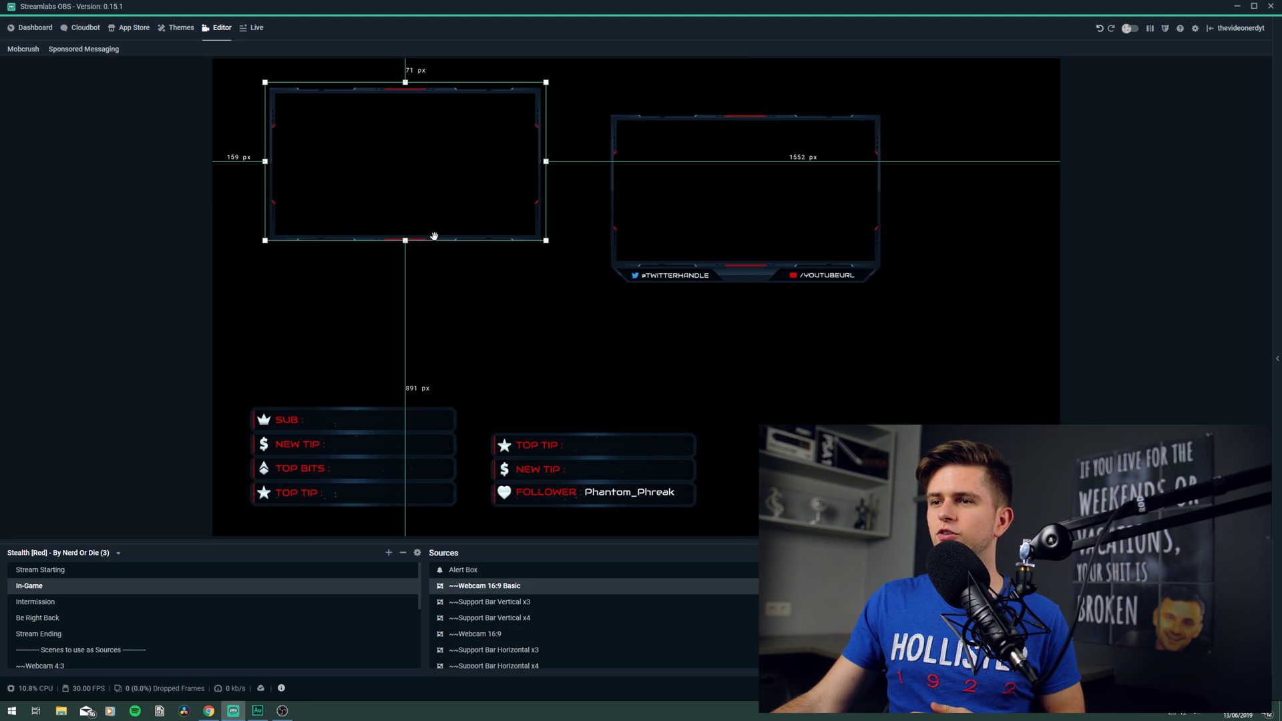
key("Delete")
key("Return")
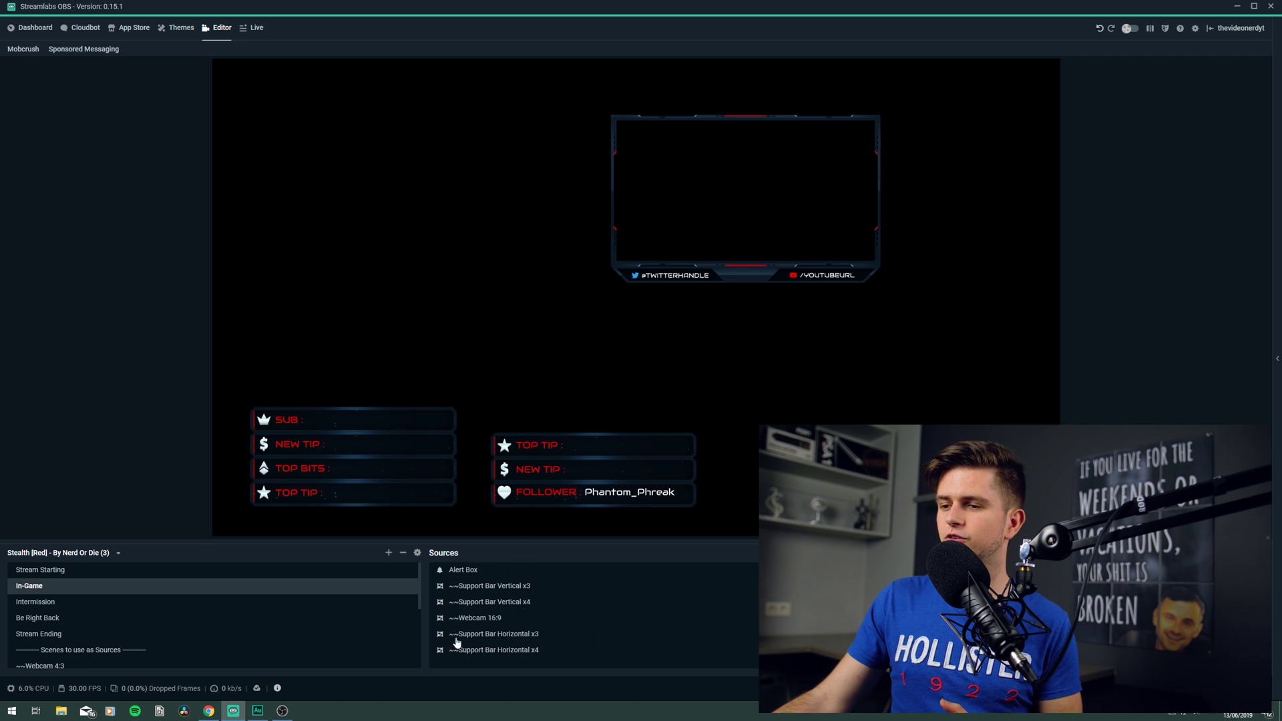
left_click(477, 636)
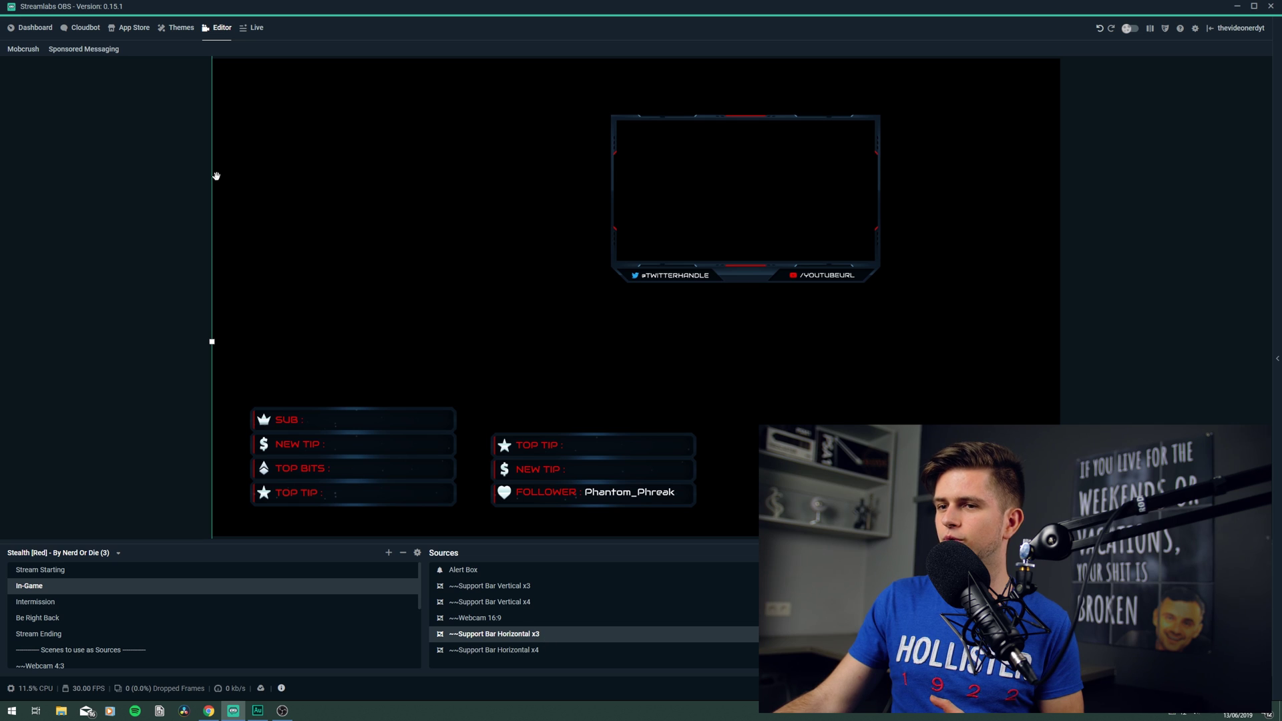
Bring the three-panel and four-panel horizontal support bars onto the canvas and resize them.
left_click_drag(261, 359, 101, 88)
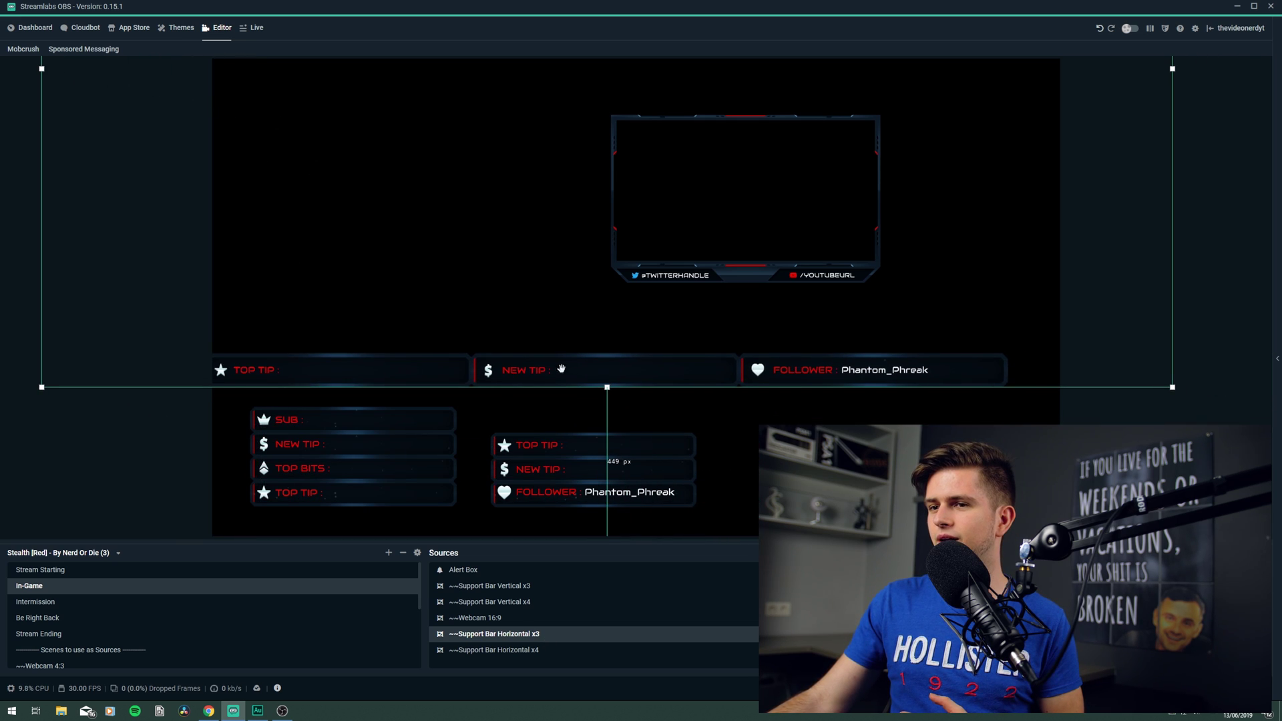
left_click_drag(607, 386, 700, 381)
left_click(512, 654)
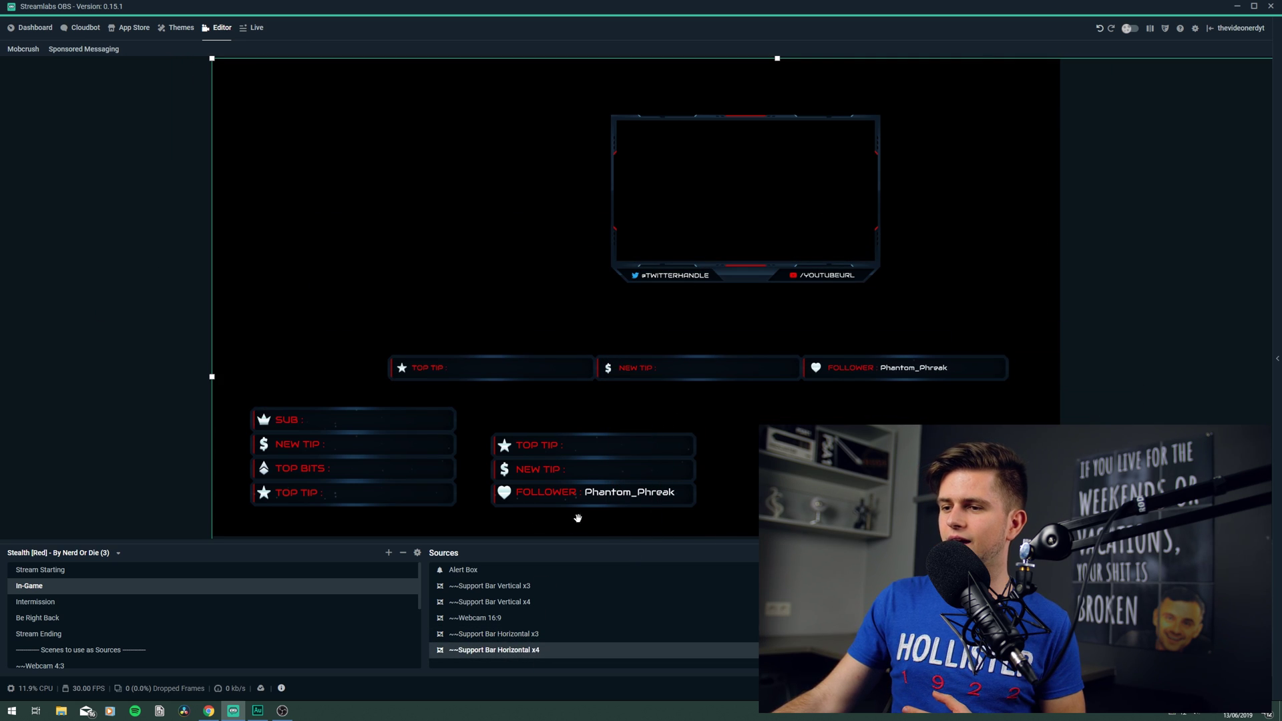
left_click_drag(234, 309, 316, 104)
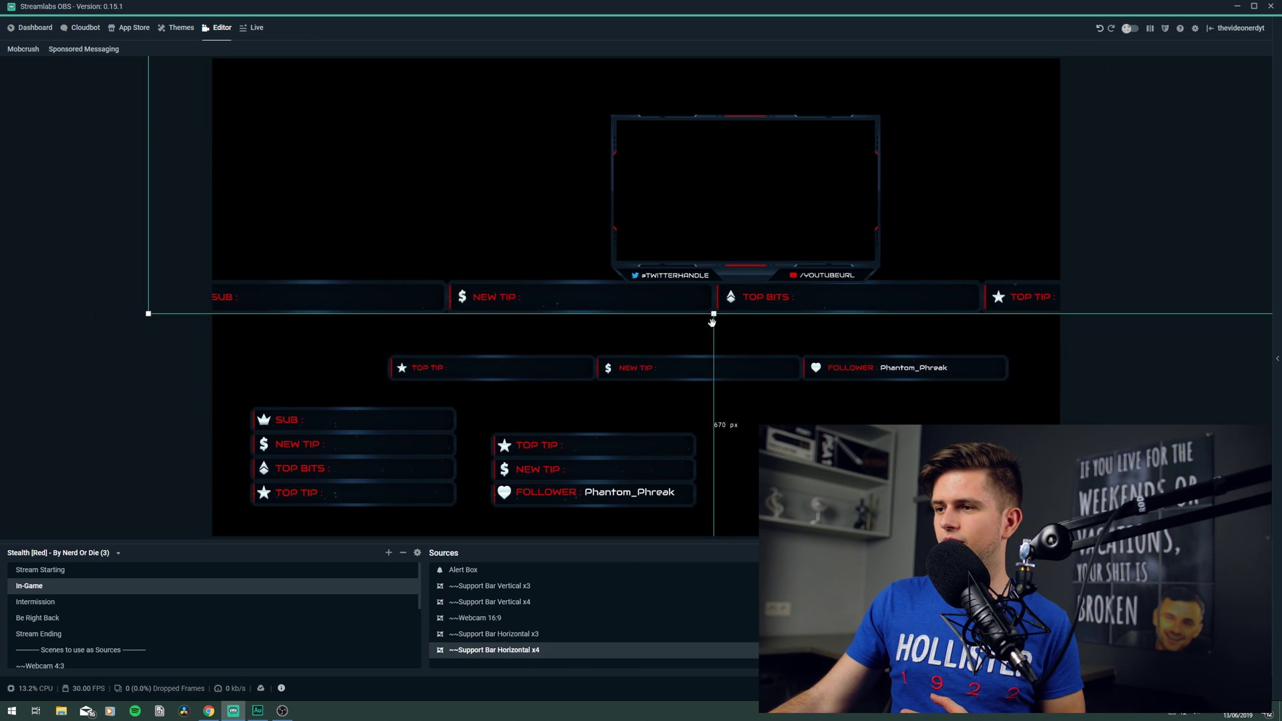
left_click_drag(714, 316, 414, 288)
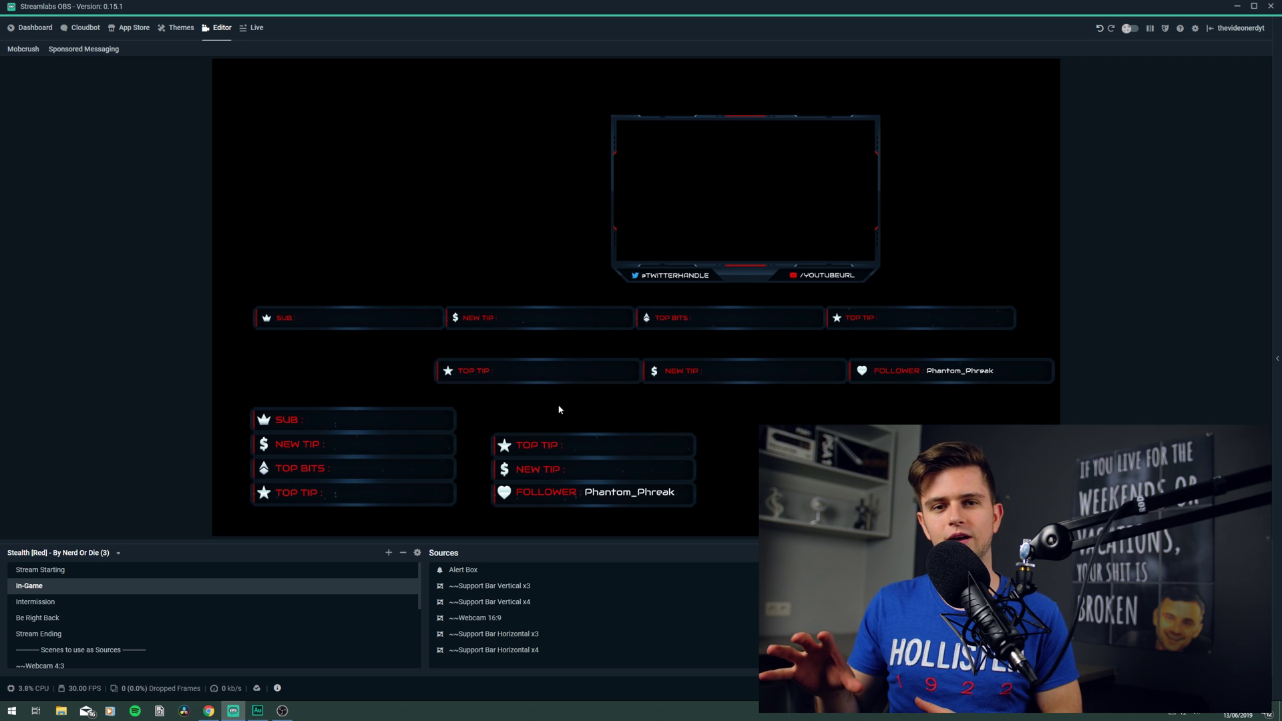
Delete Horizontal x4 and both vertical support bars, then move Horizontal x3 to the canvas bottom.
left_click(559, 409)
left_click(295, 324)
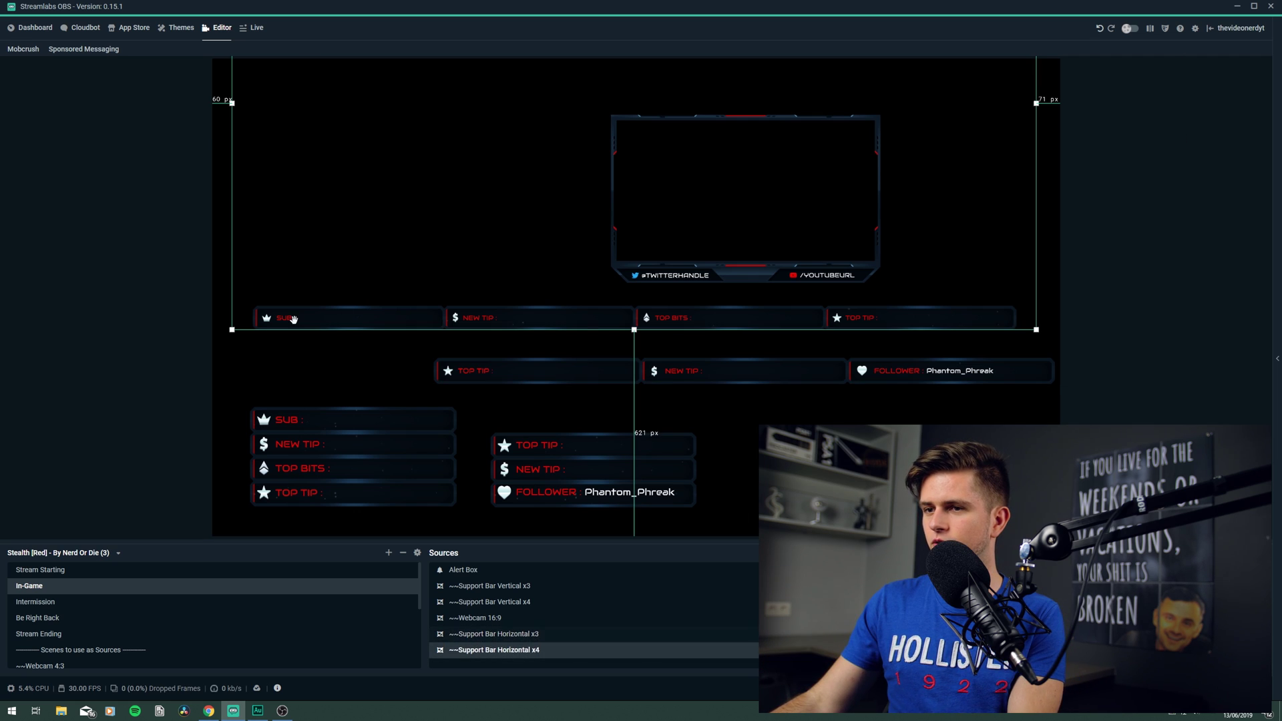
key("Delete")
key("Return")
left_click(324, 465)
key("Delete")
key("Return")
left_click(568, 478)
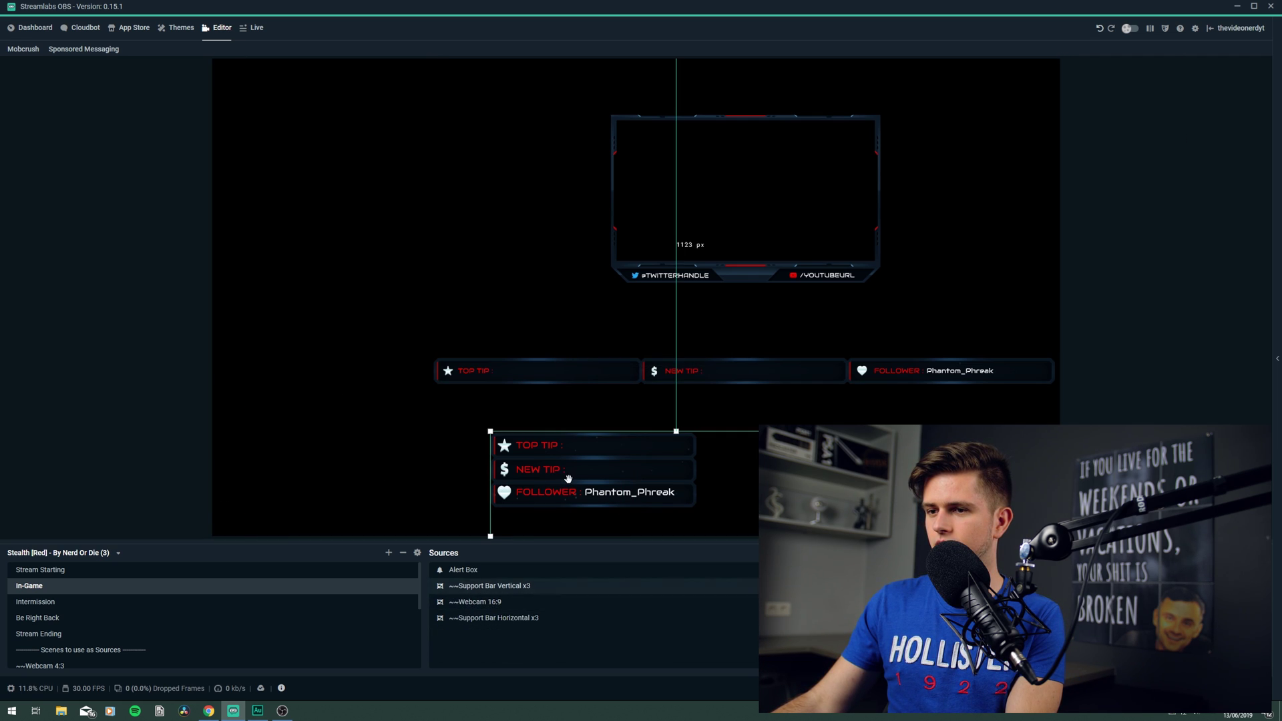
key("Return")
left_click_drag(569, 479, 632, 516)
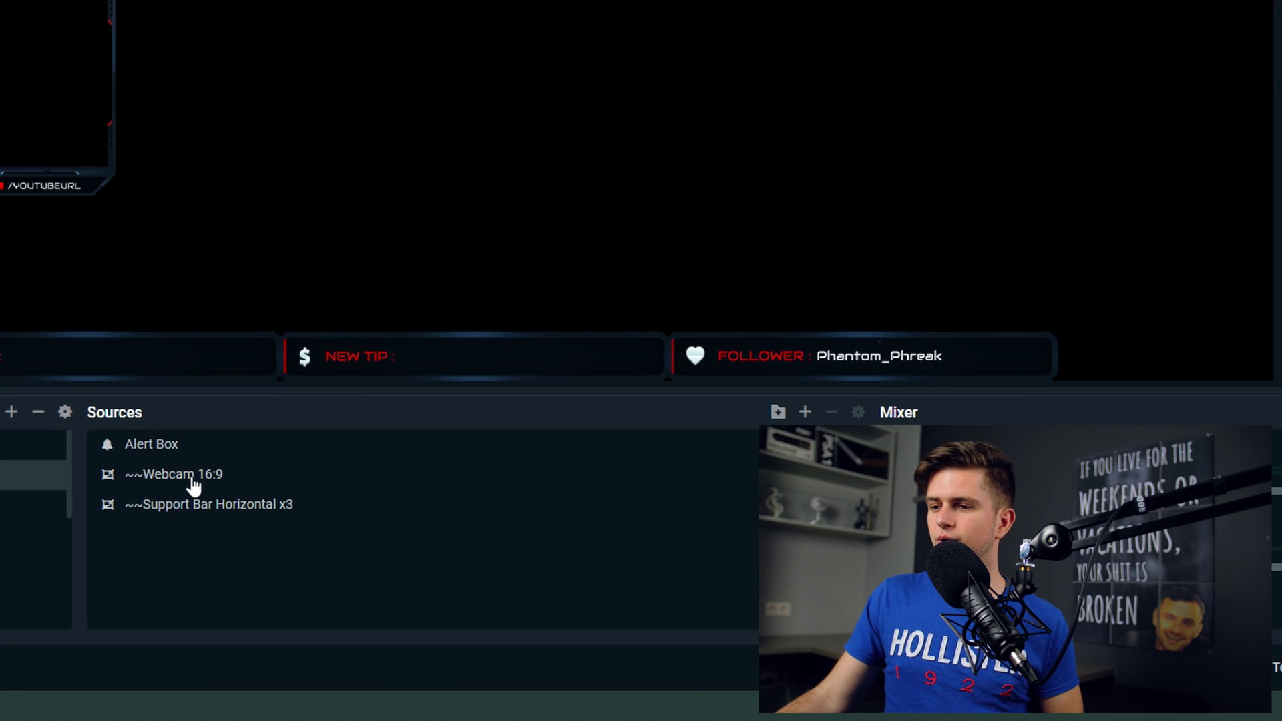
In the Webcam 16:9 scene, change the Twitter handle text to TheVideoNerdYT.
left_click(193, 478)
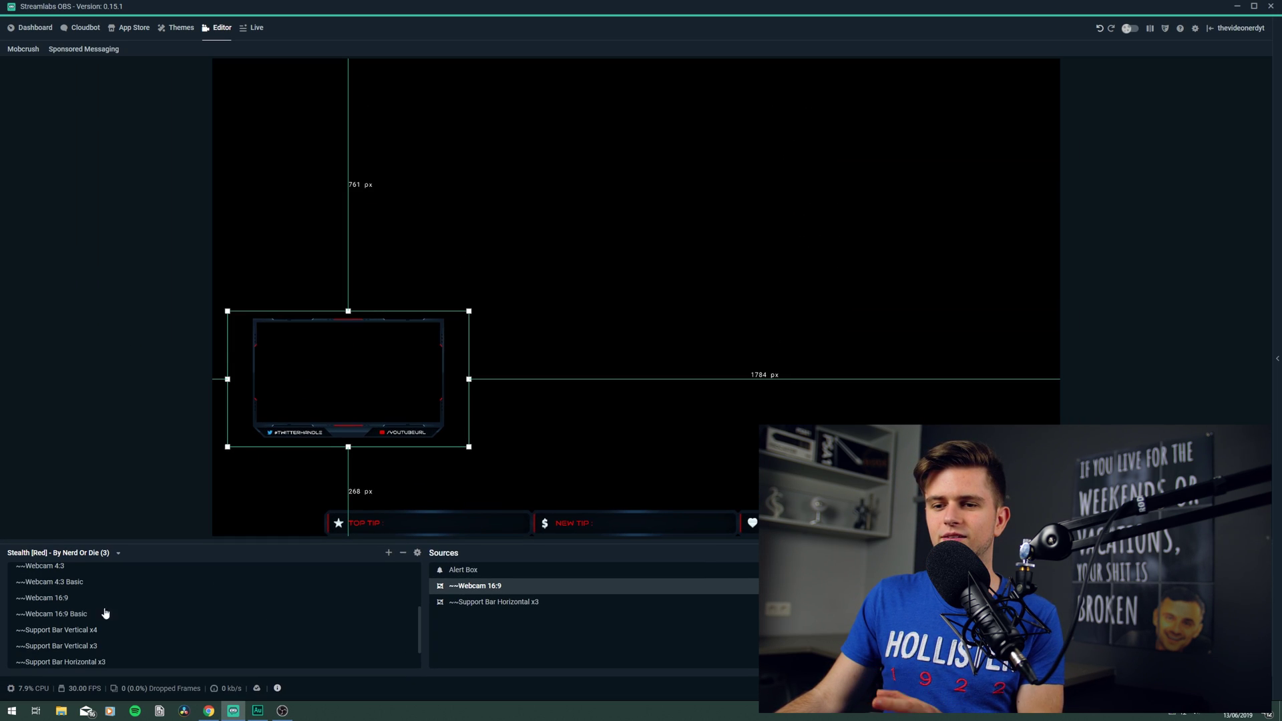
left_click(98, 603)
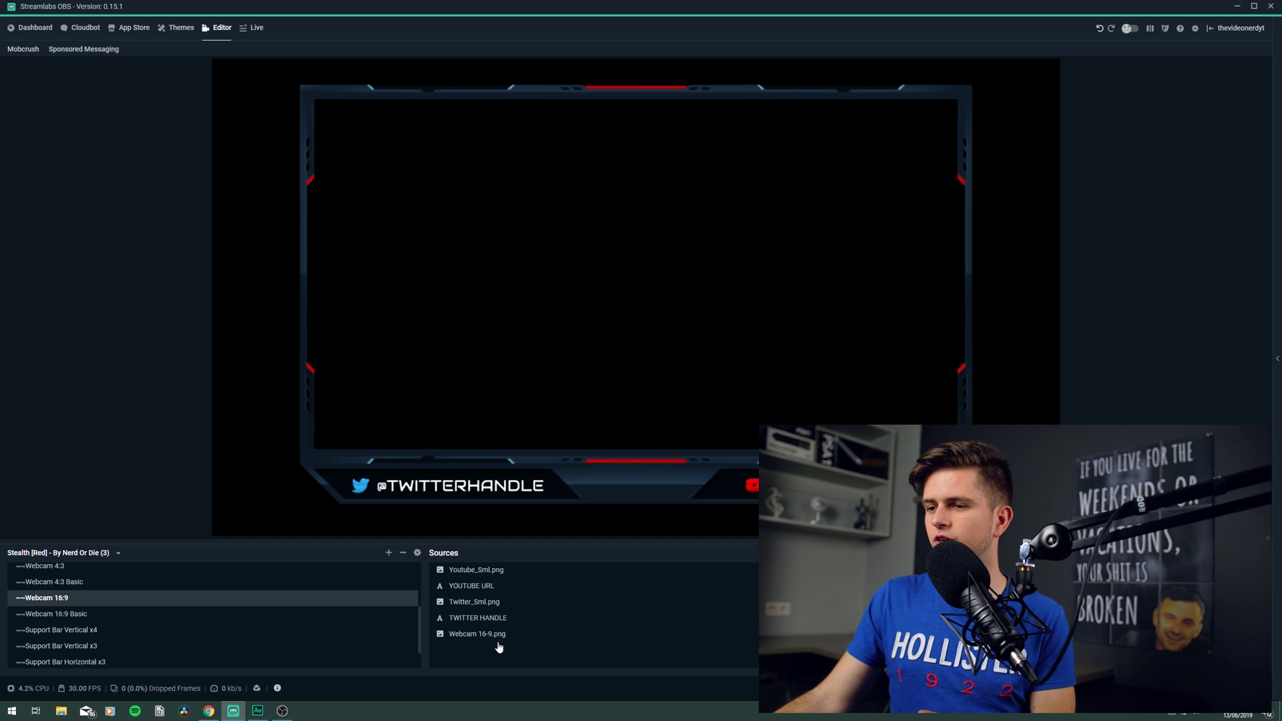
left_click(459, 489)
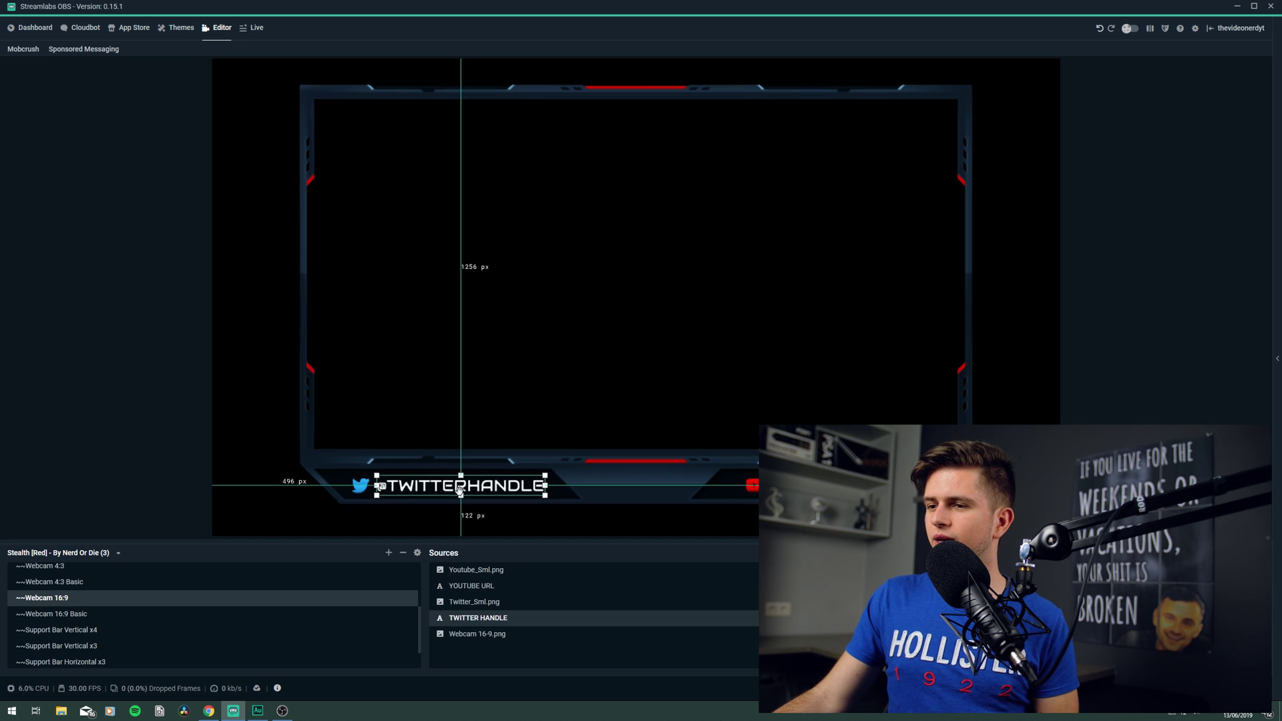
double_click(513, 623)
left_click_drag(651, 398, 617, 399)
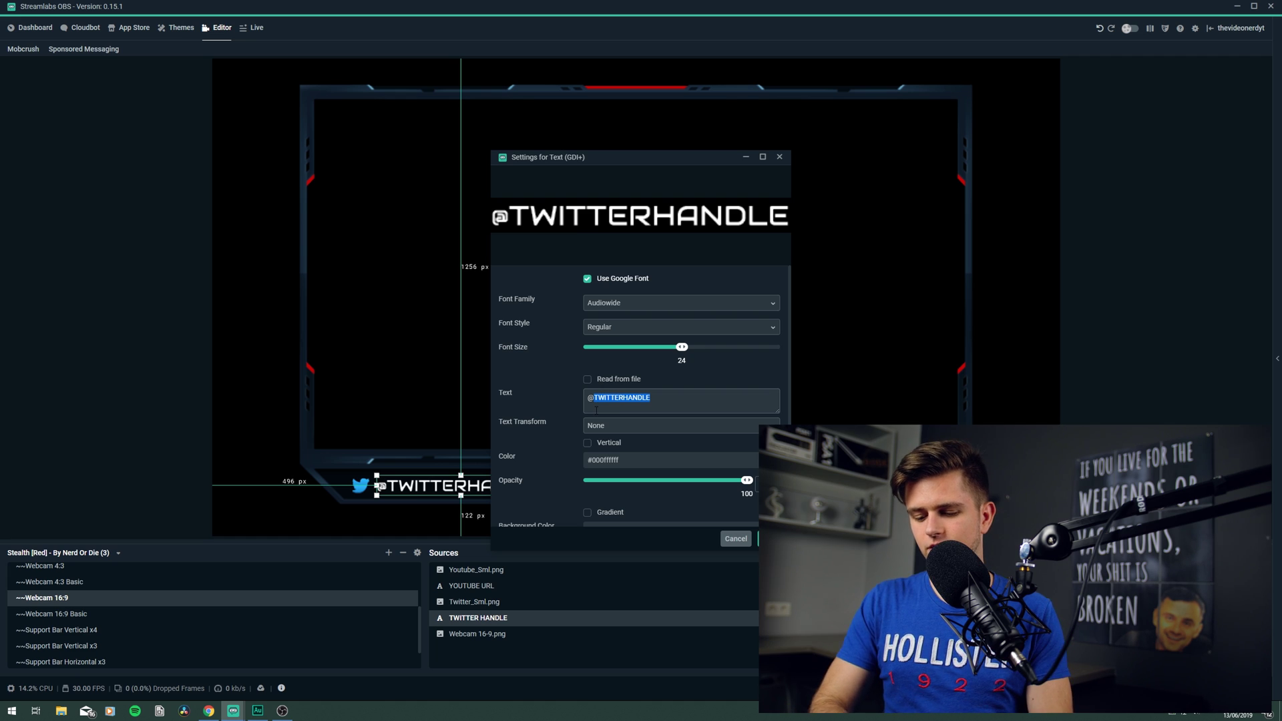
type("TheVideoNerdYT")
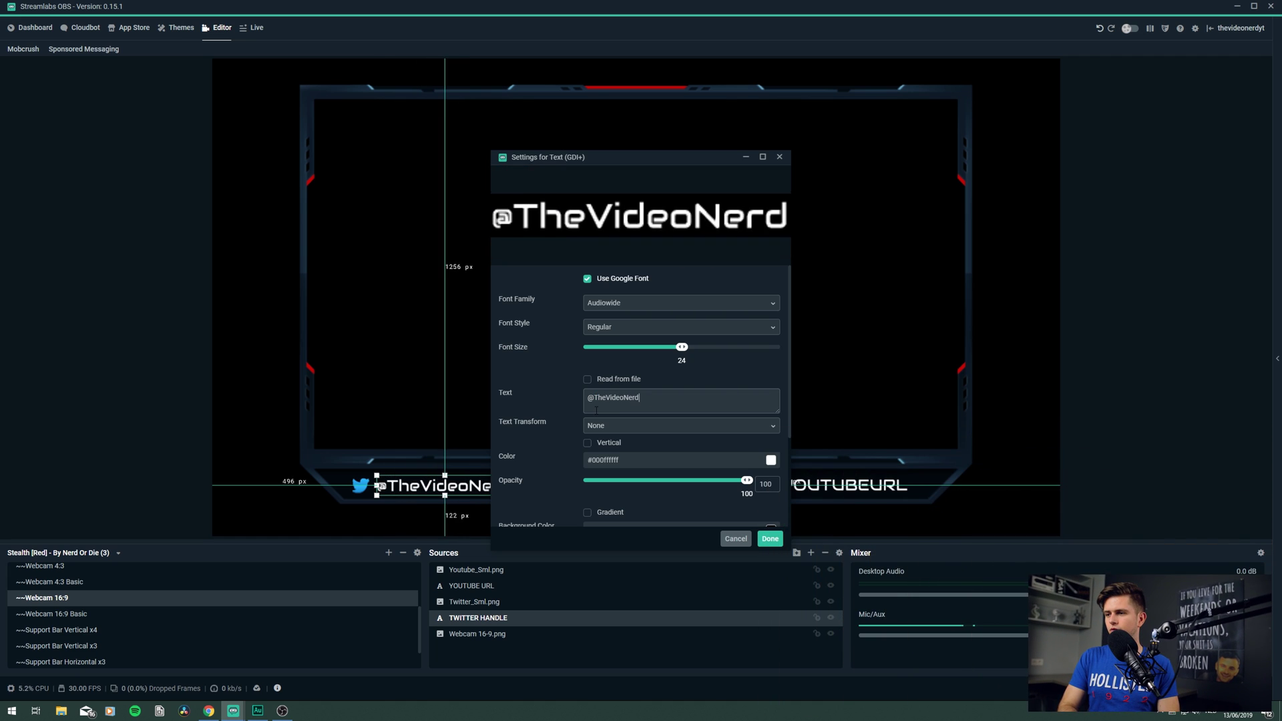
left_click(770, 539)
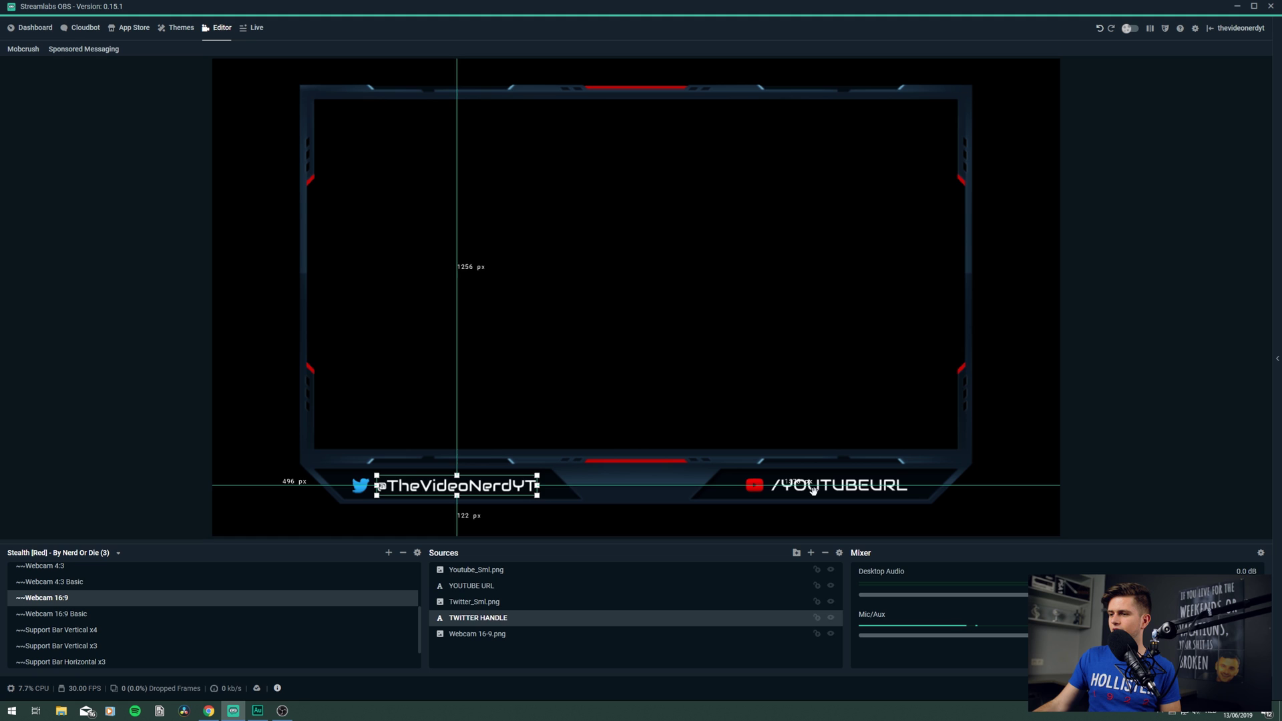
Change the YouTube text to TheVideoNerd.
left_click(778, 491)
double_click(494, 588)
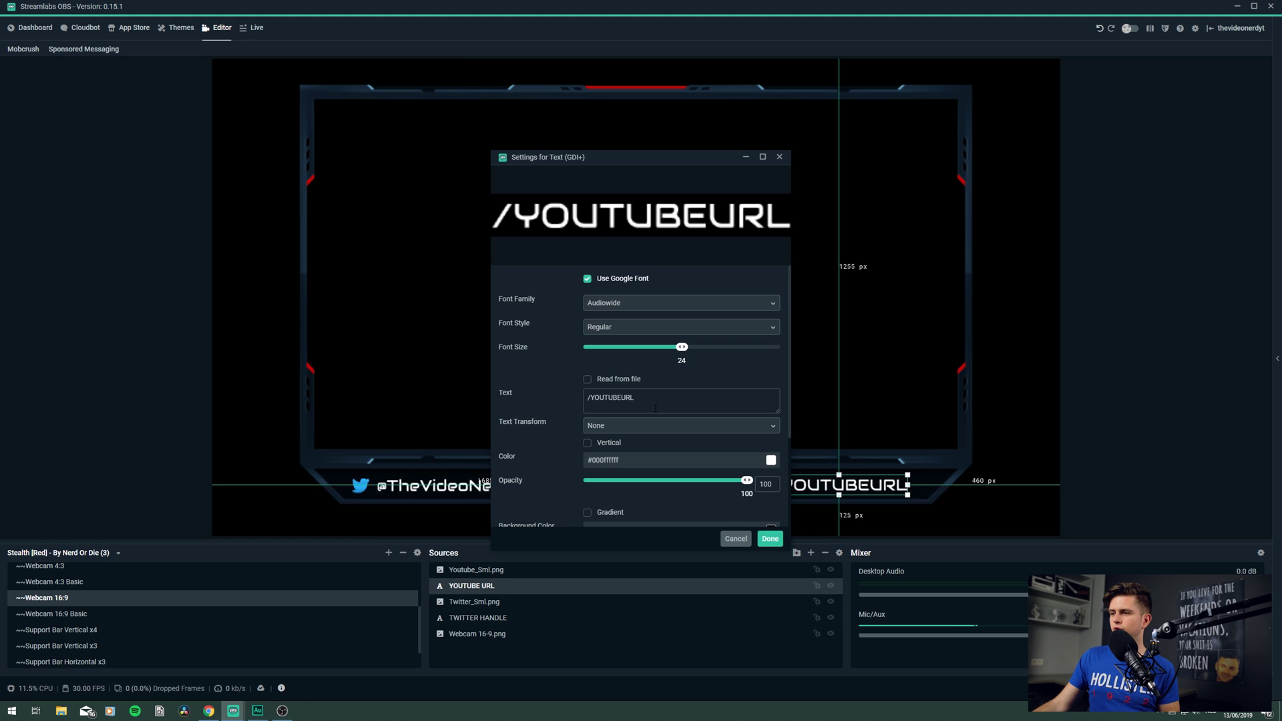
double_click(591, 412)
type("The")
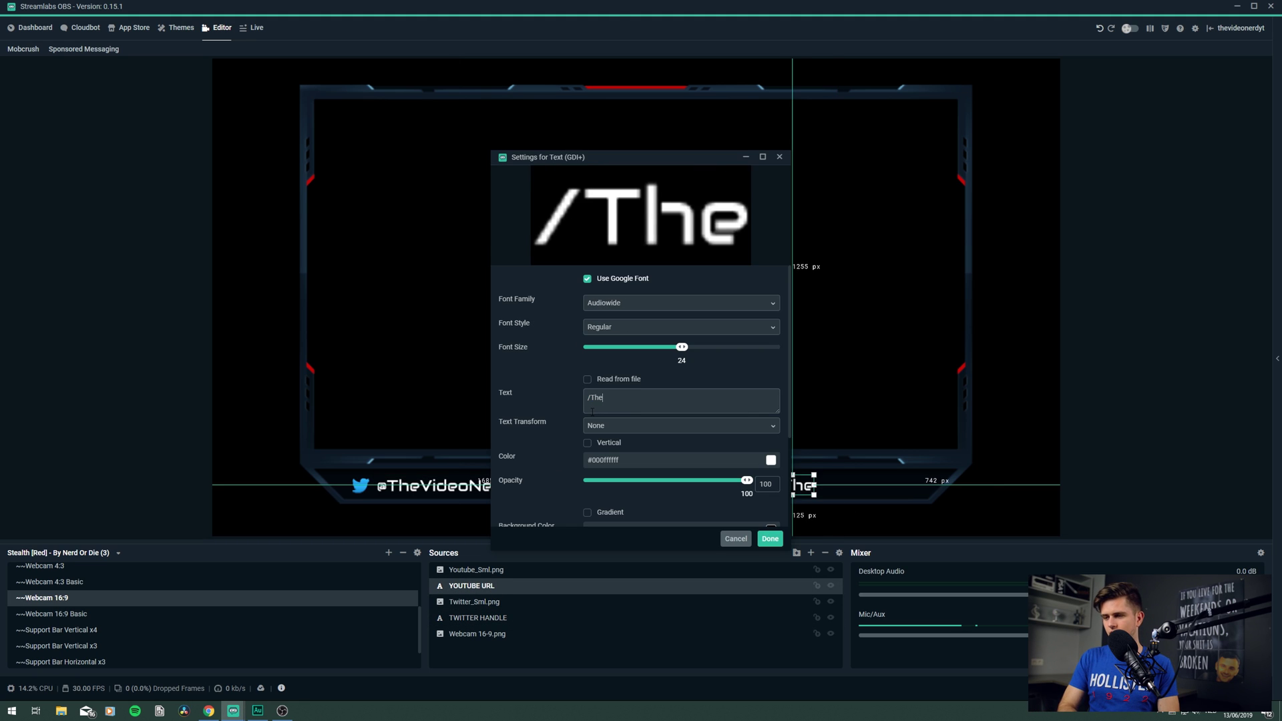
type("VideoNerd")
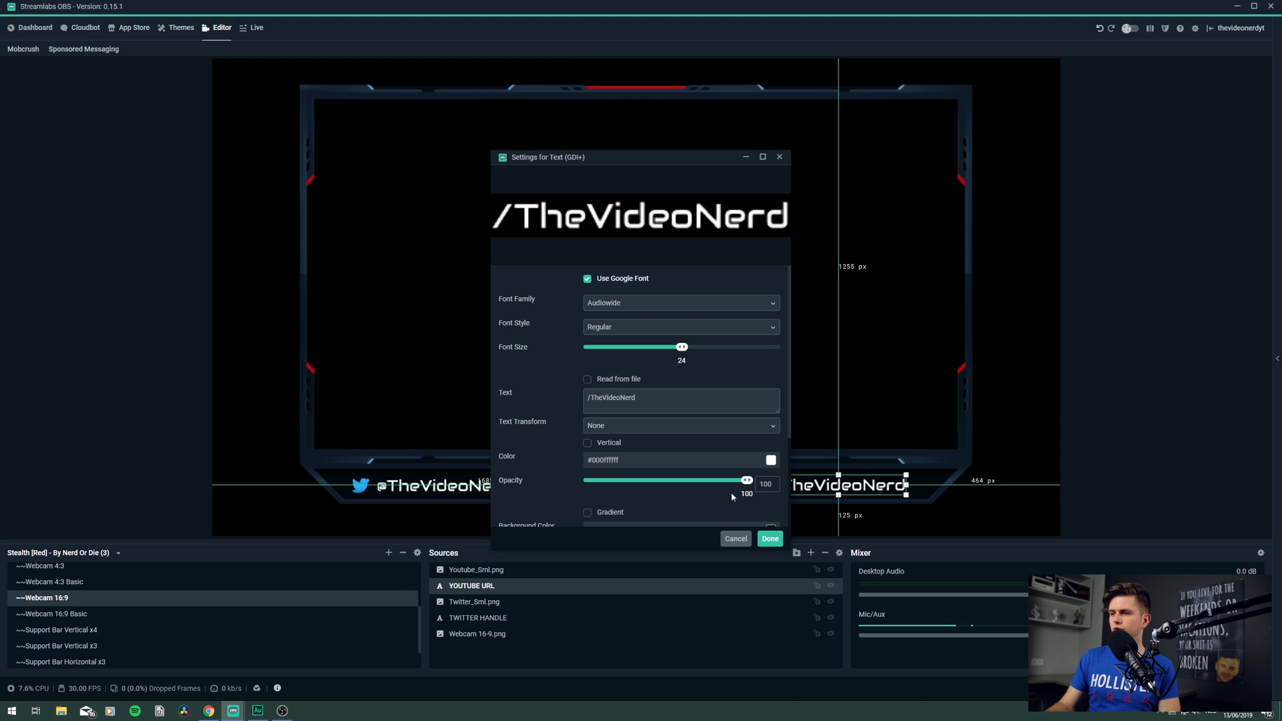
left_click(770, 538)
left_click(1045, 426)
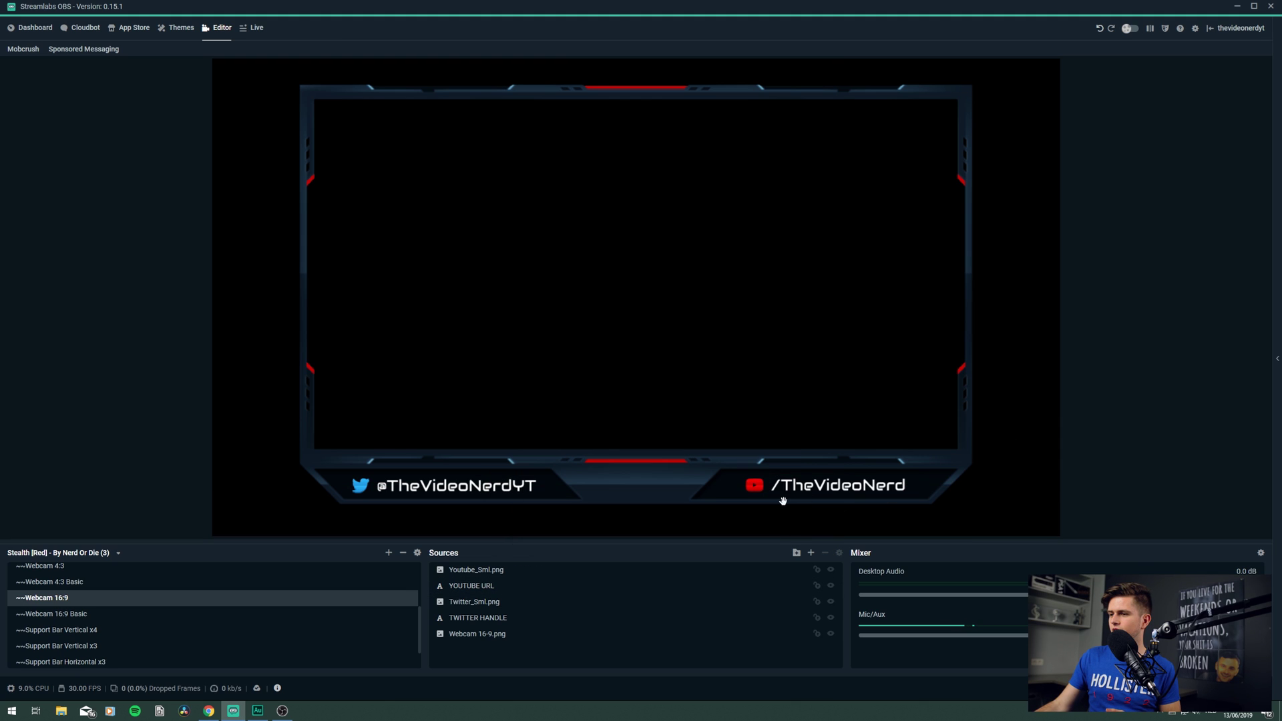
scroll(115, 633, "up", 3)
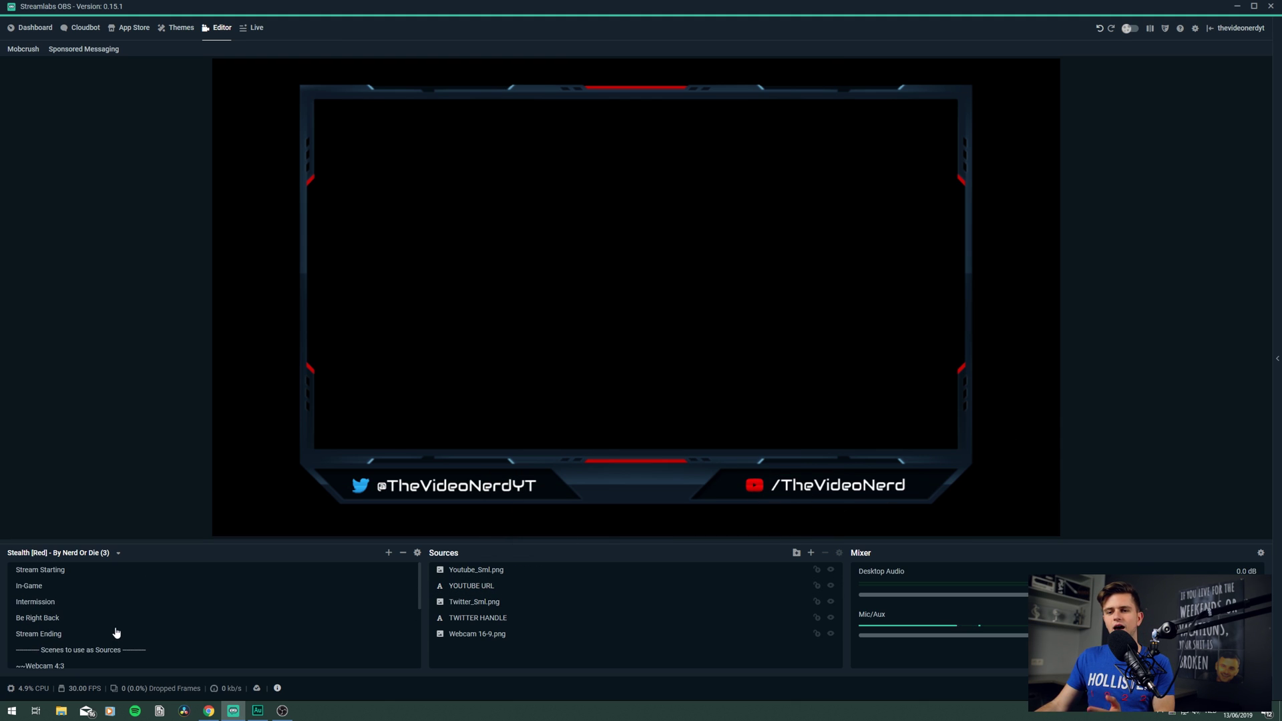
In the In-Game scene, resize the small webcam frame on the left by dragging its corner.
left_click(34, 590)
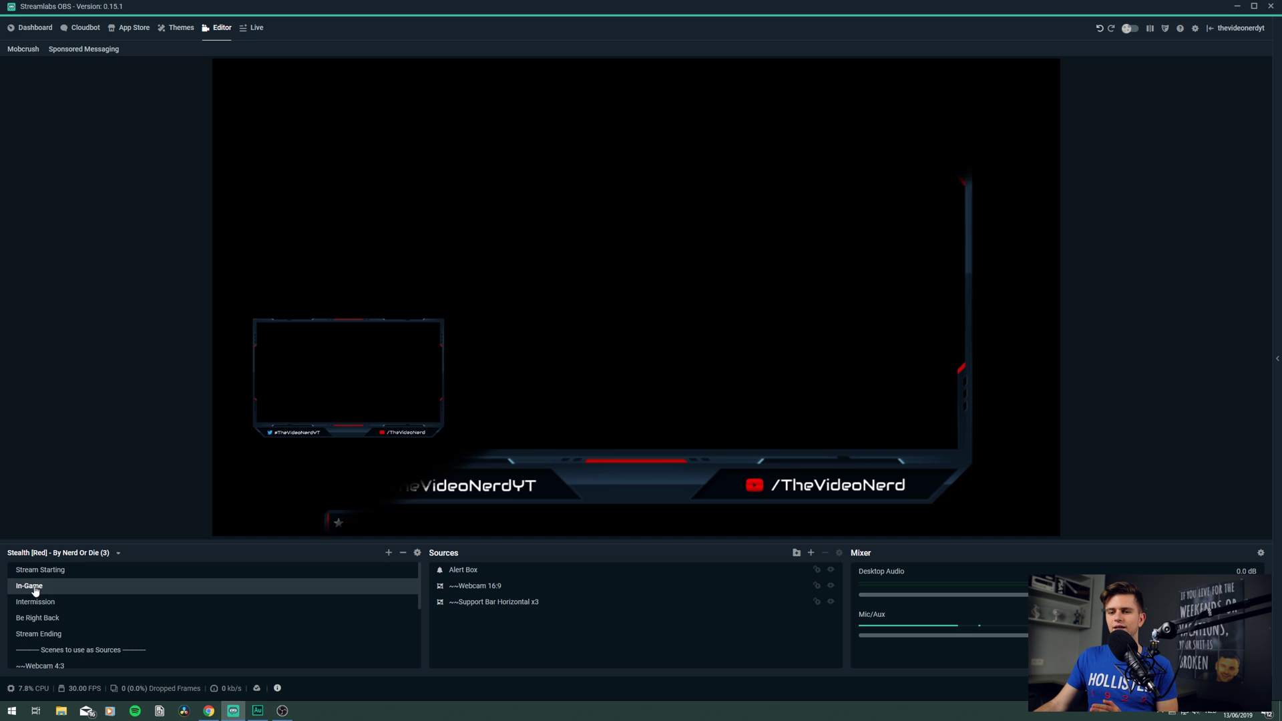
left_click(241, 487)
left_click(376, 424)
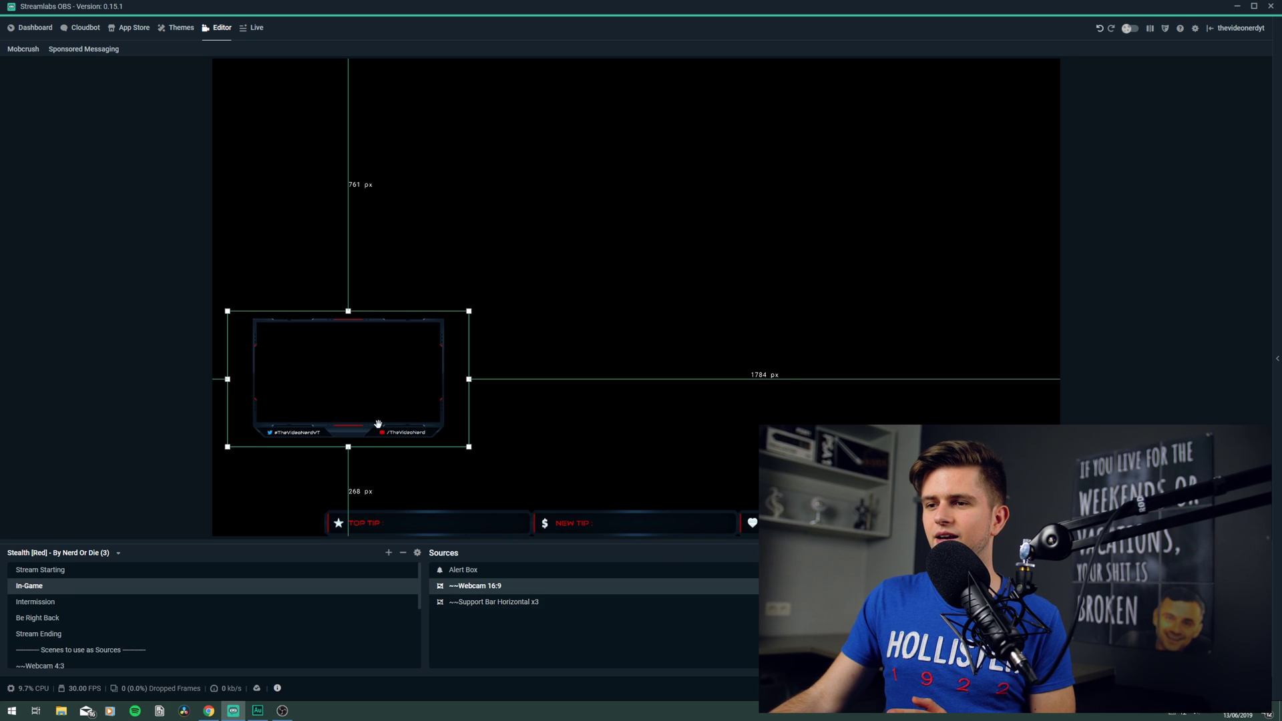
left_click_drag(473, 309, 439, 352)
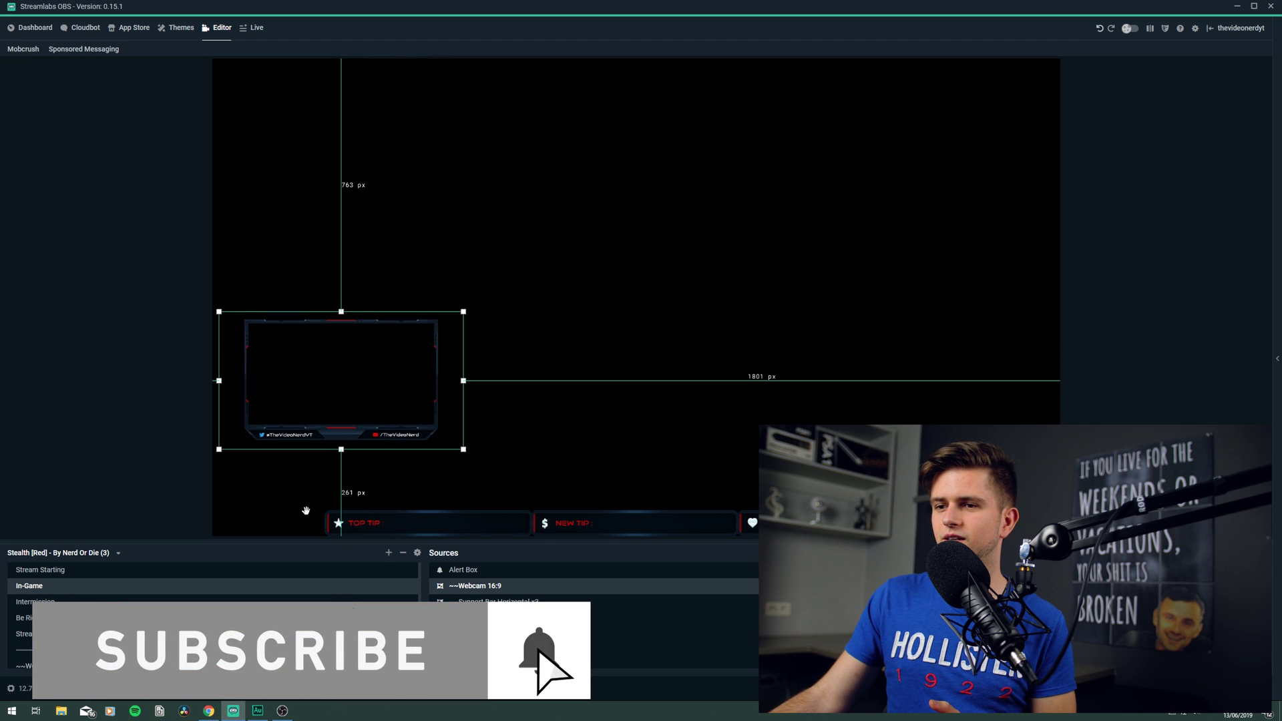
left_click(271, 519)
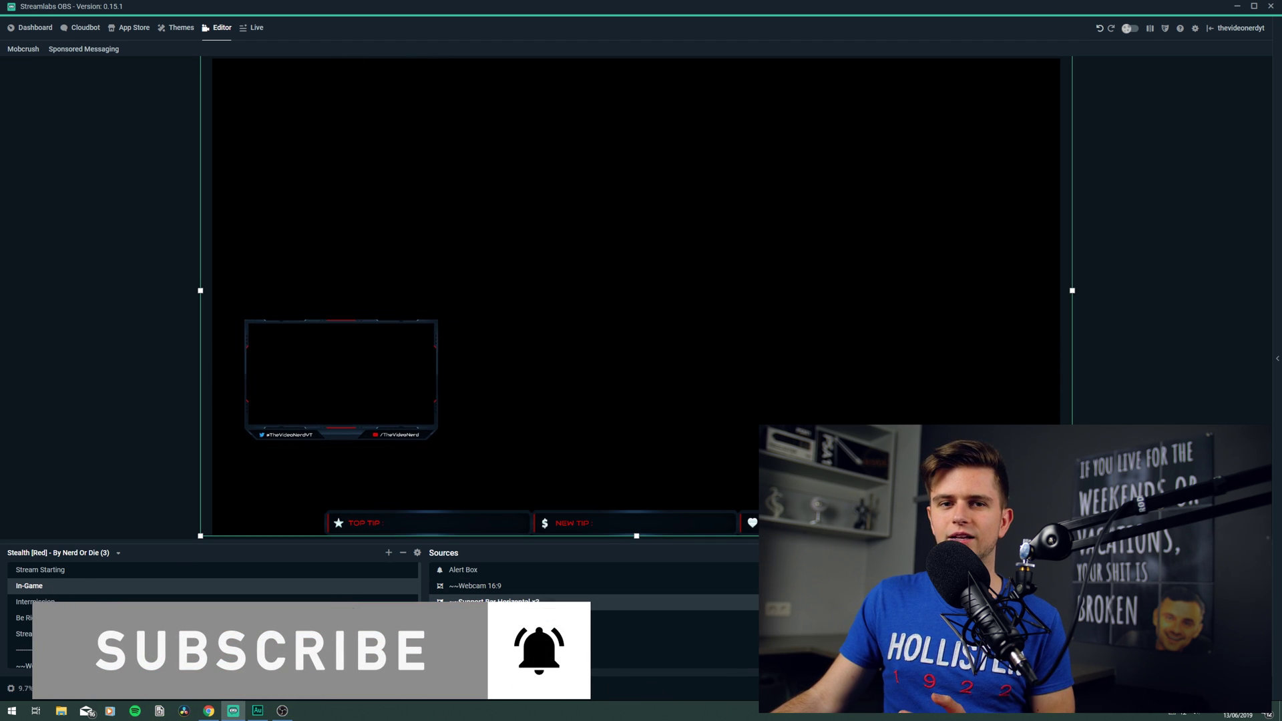
left_click(41, 602)
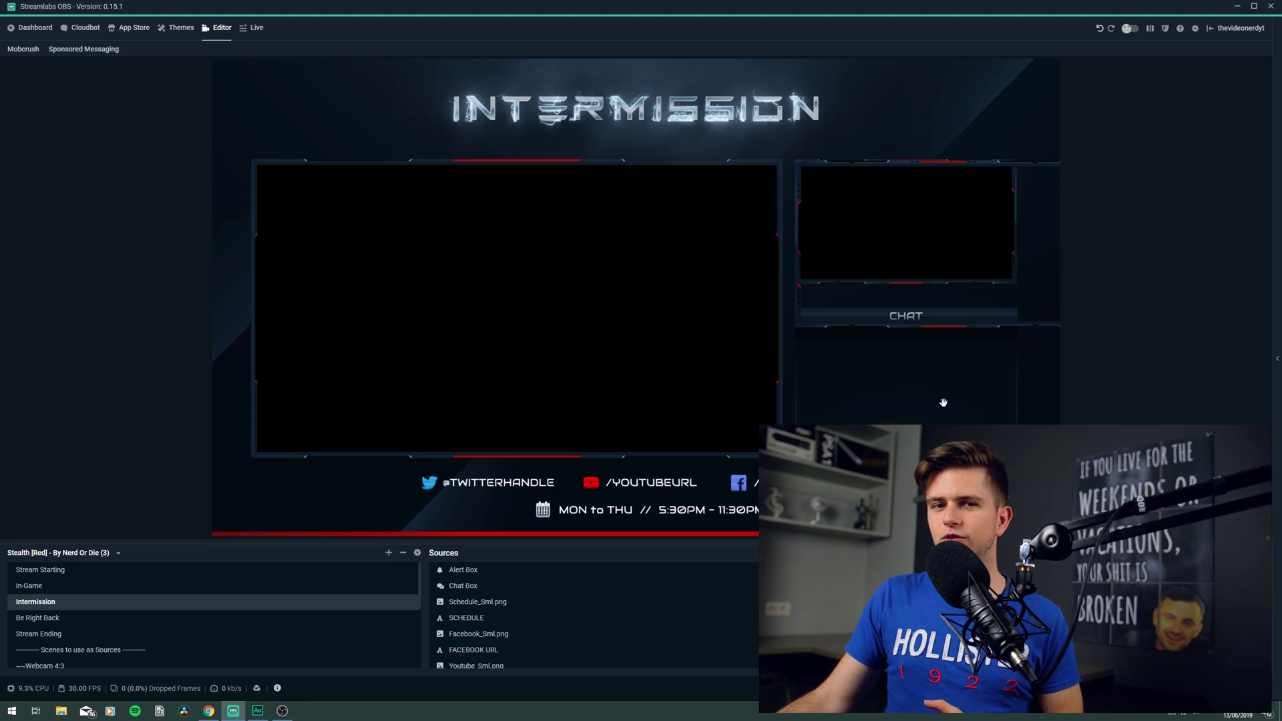
Open the chat panel and select the Intermission scene's SCHEDULE text for the 'Sundays // 8:00PM - 11:00PM' line.
left_click(1277, 363)
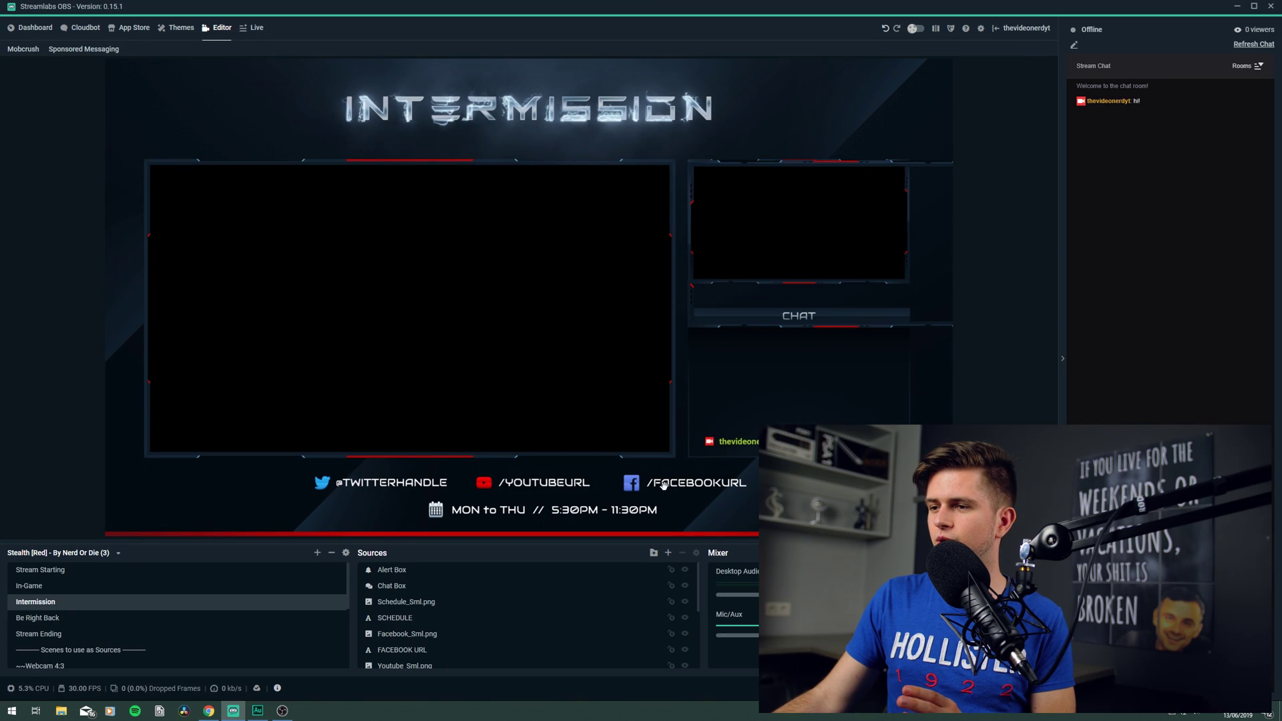
left_click(517, 520)
left_click(505, 515)
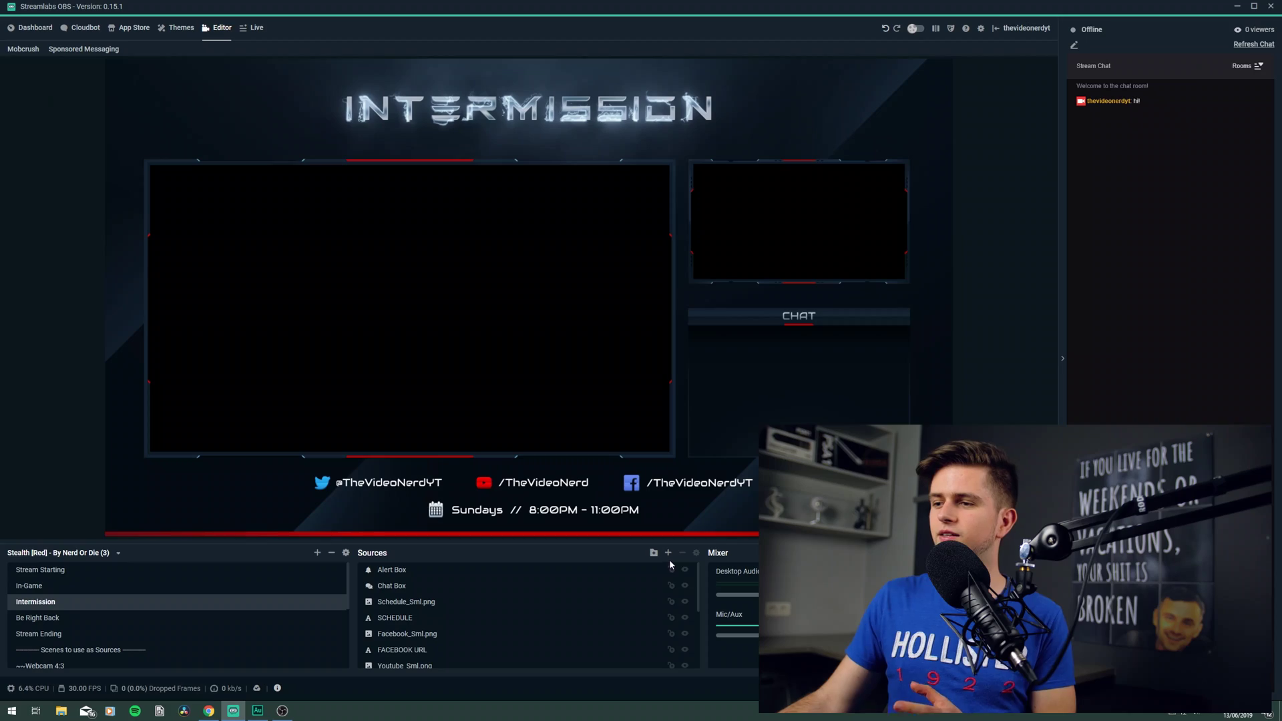
Add a new Video Capture Device source named Webcam to the scene.
left_click(668, 554)
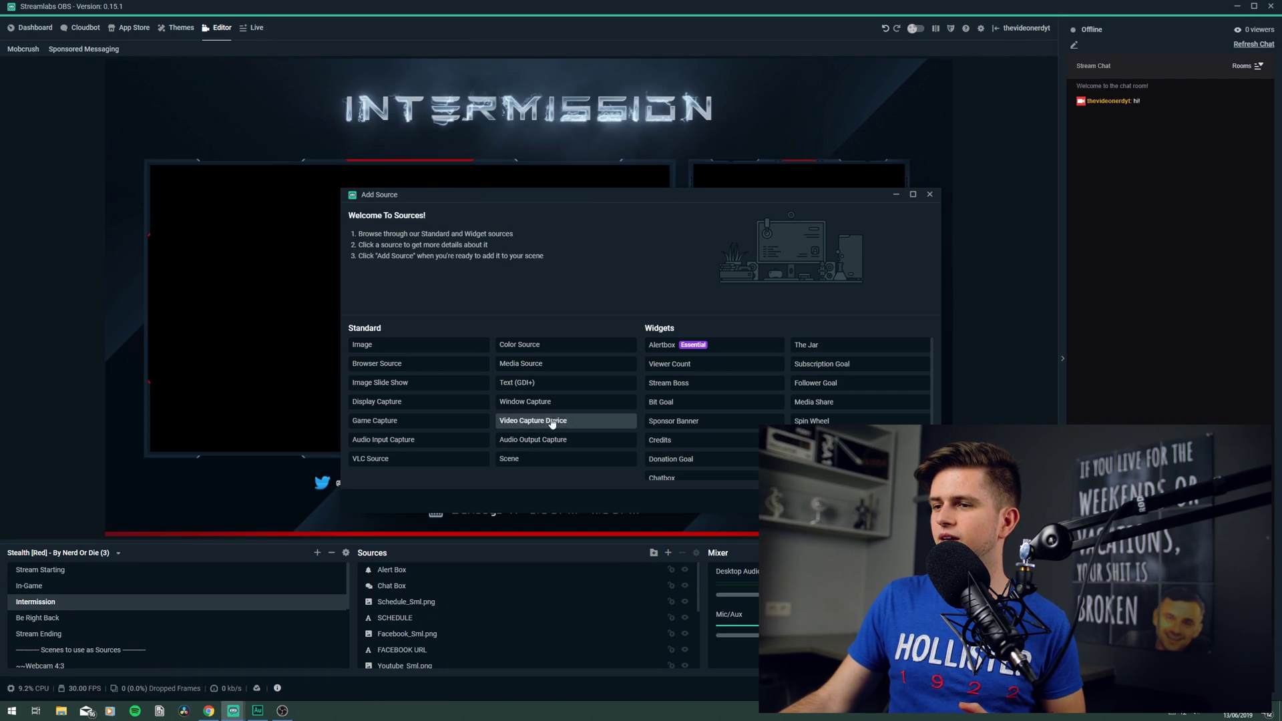
double_click(576, 420)
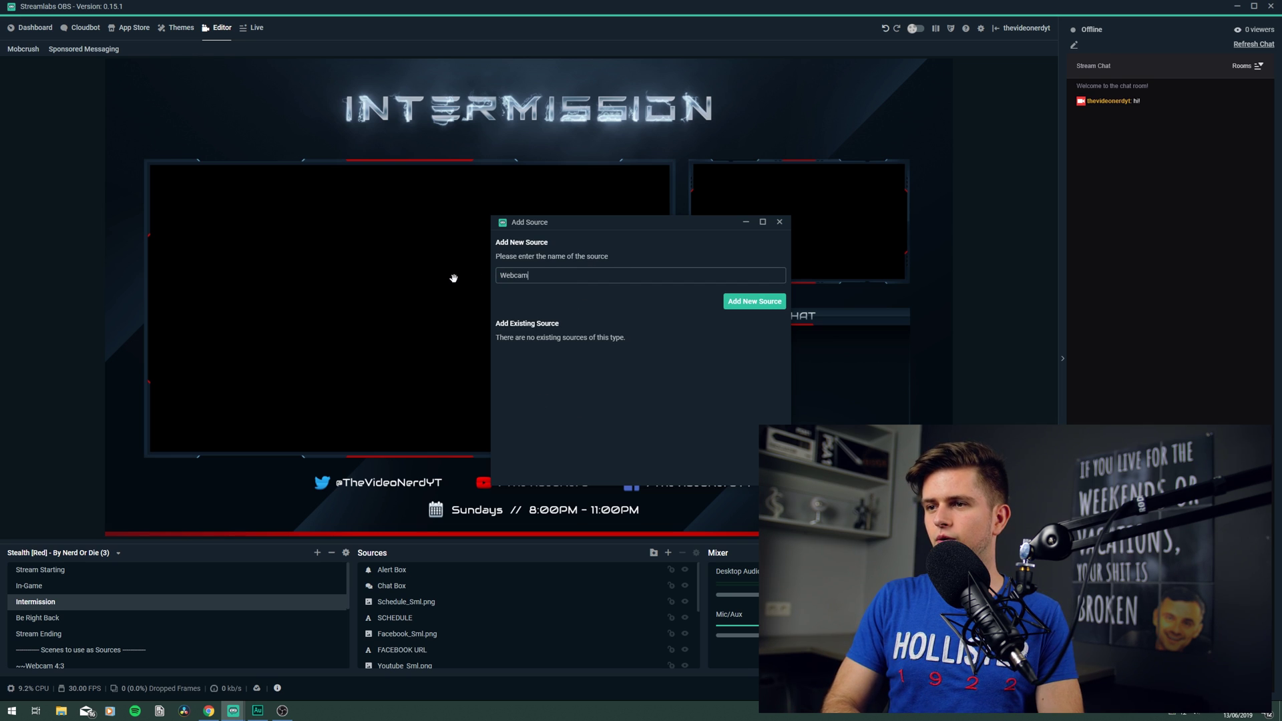
left_click(770, 306)
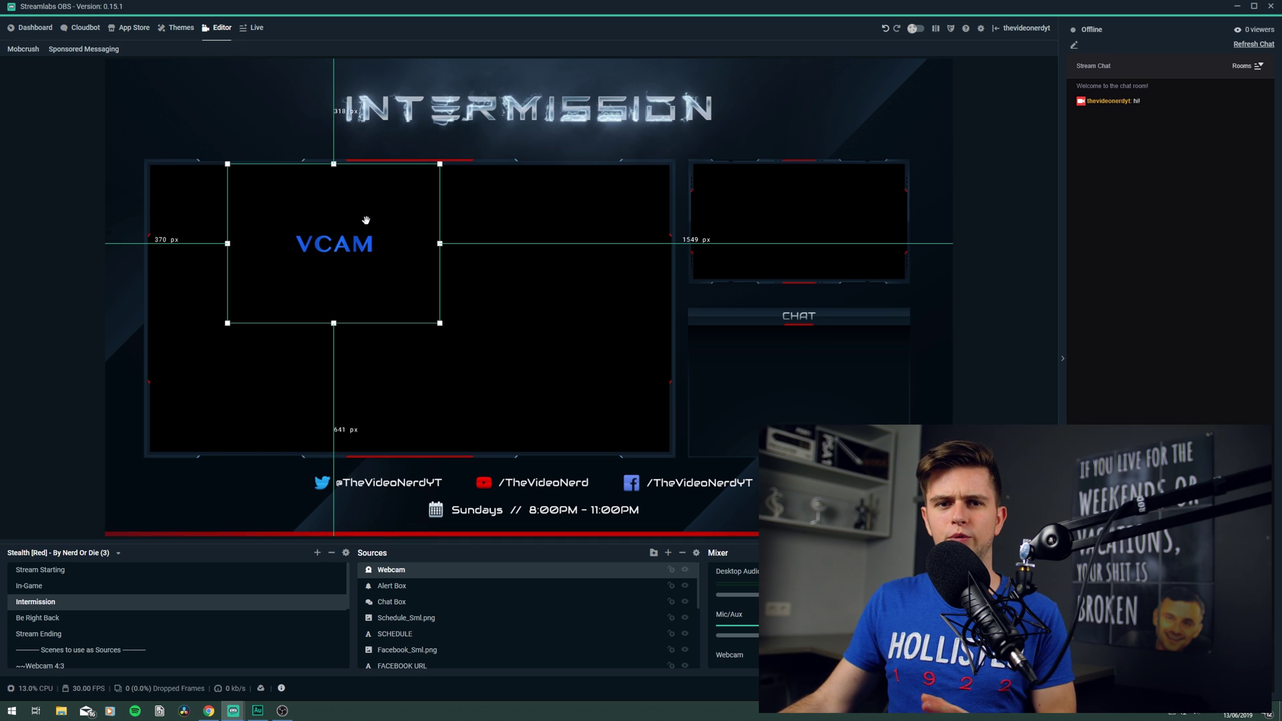
Set the Webcam source to a Custom resolution/FPS type at 640x360.
double_click(453, 574)
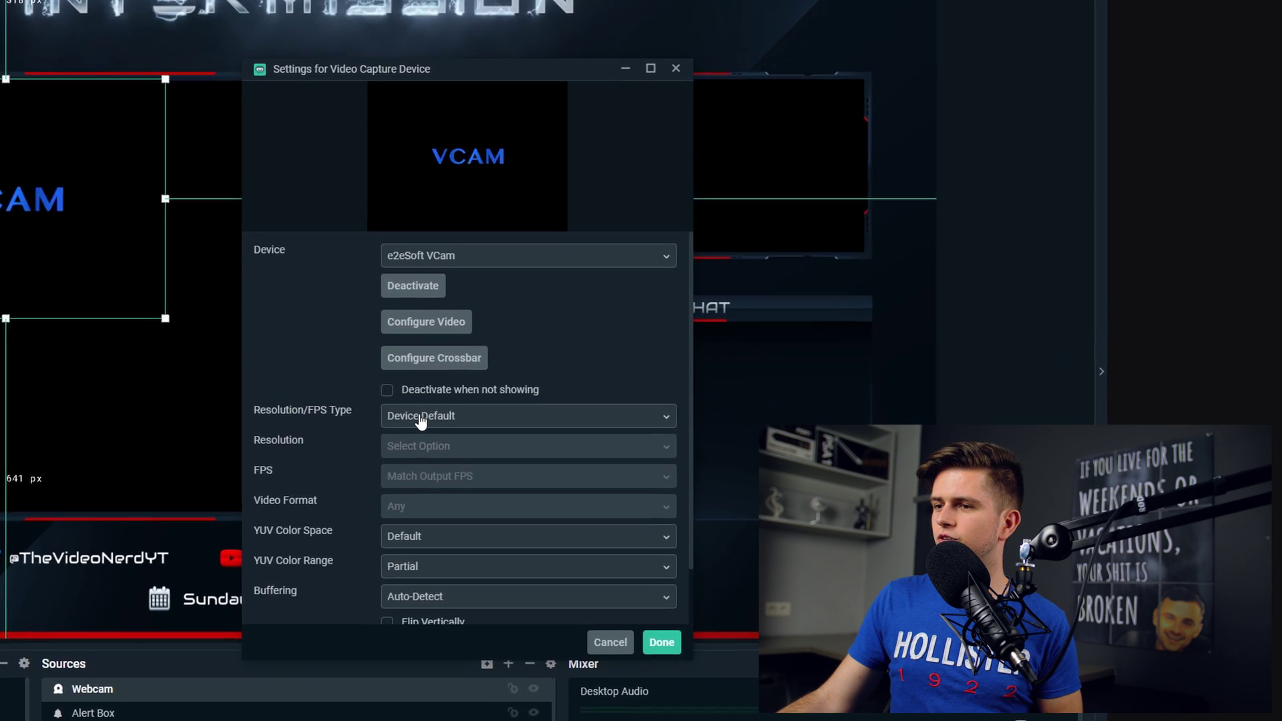
left_click(617, 376)
left_click(301, 491)
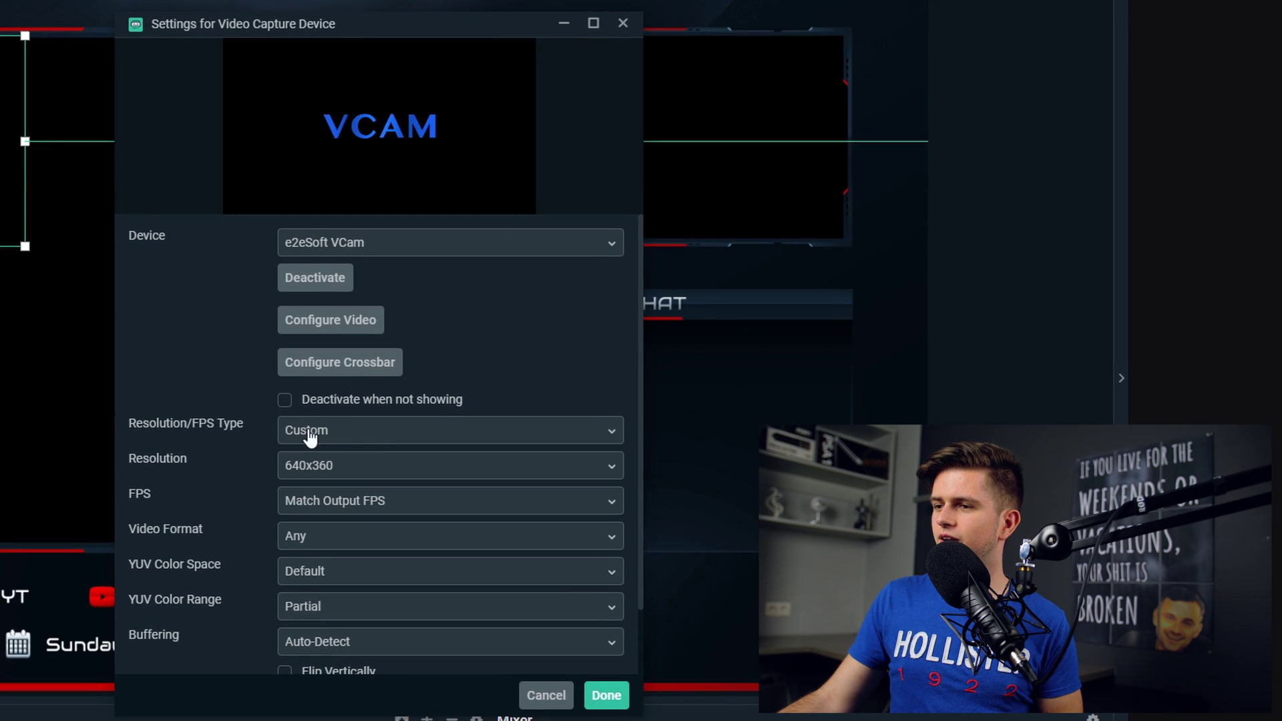
left_click(381, 465)
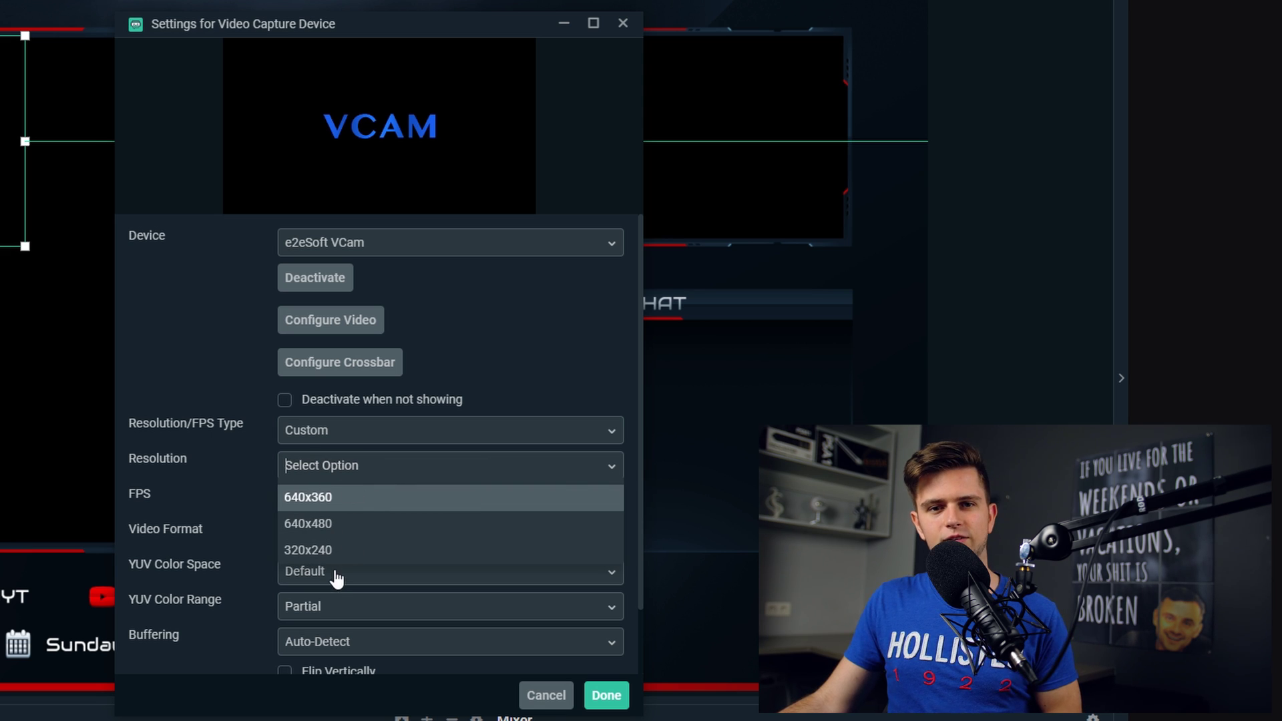
left_click(334, 501)
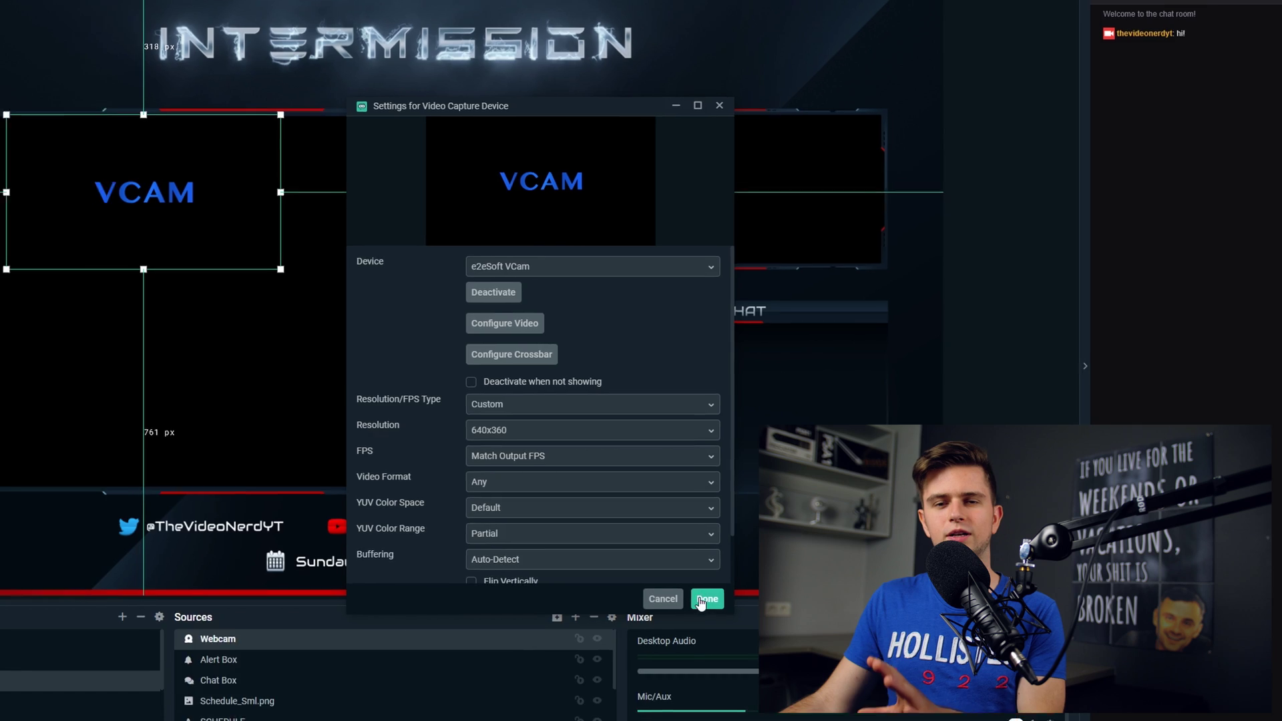
left_click(700, 601)
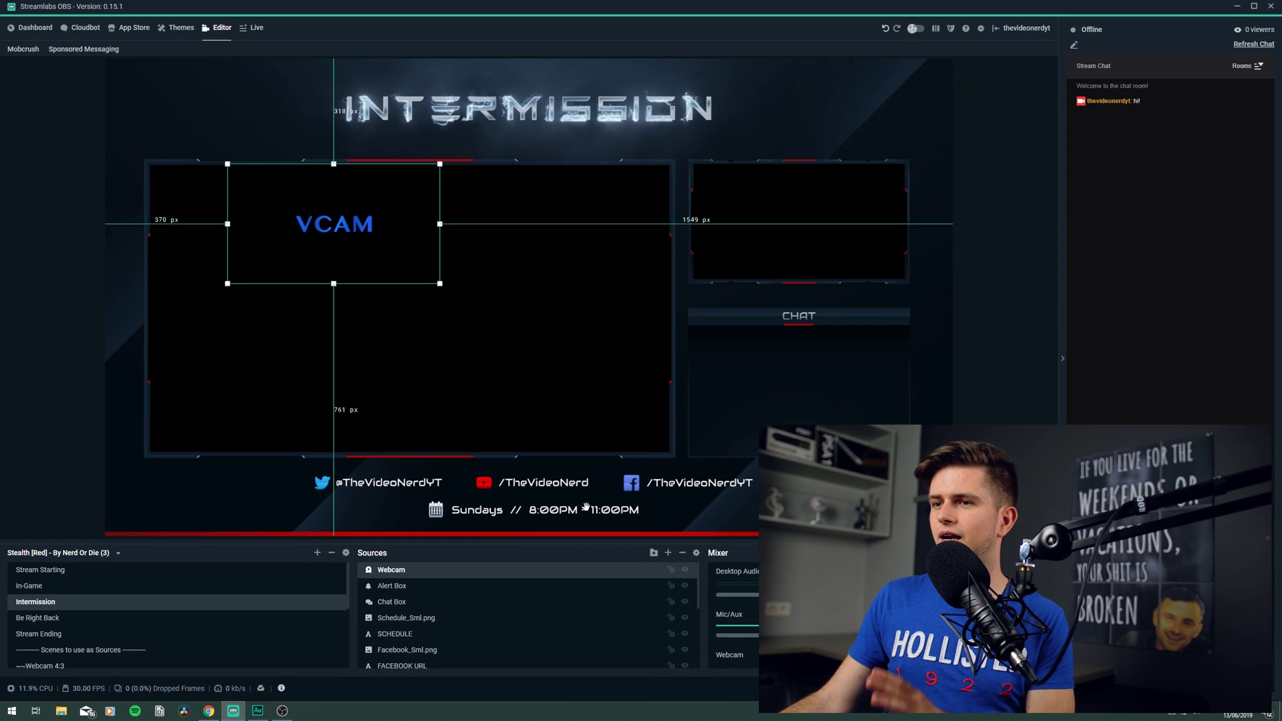
Move the webcam to the big panel's left-centre and toggle the Intermission Screen.png background's visibility.
left_click_drag(302, 204, 378, 286)
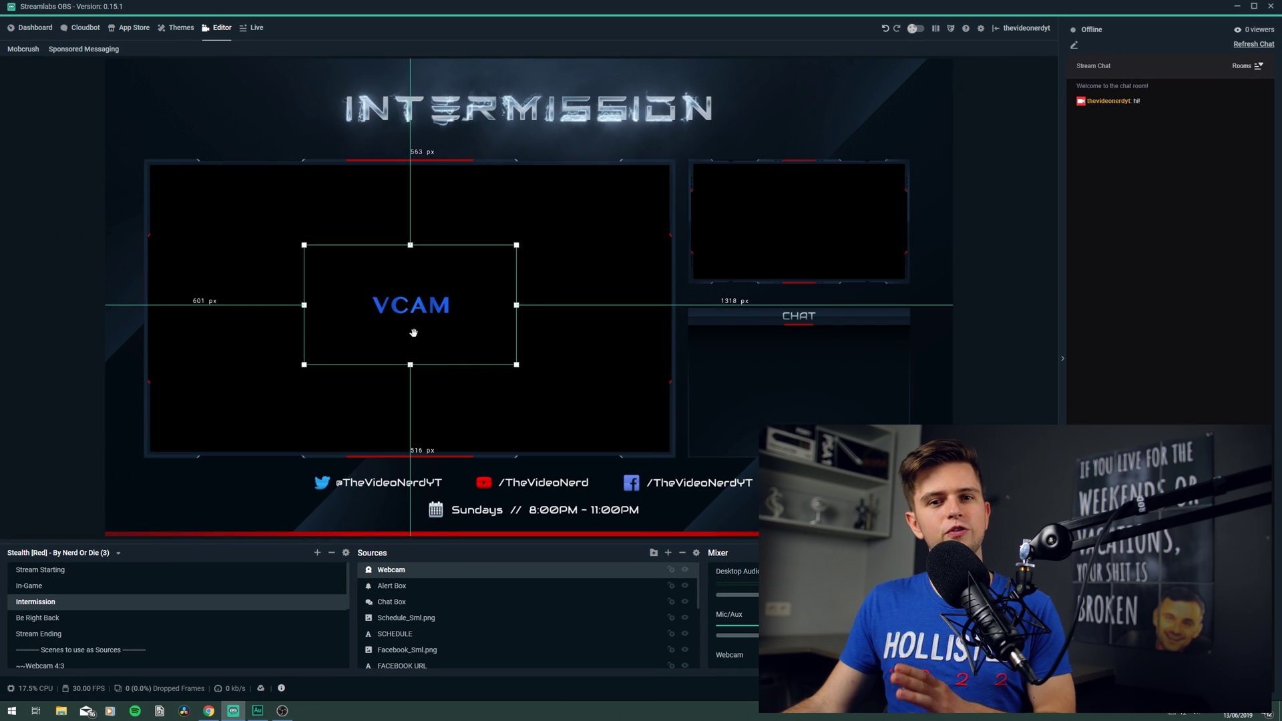
left_click_drag(427, 323, 372, 319)
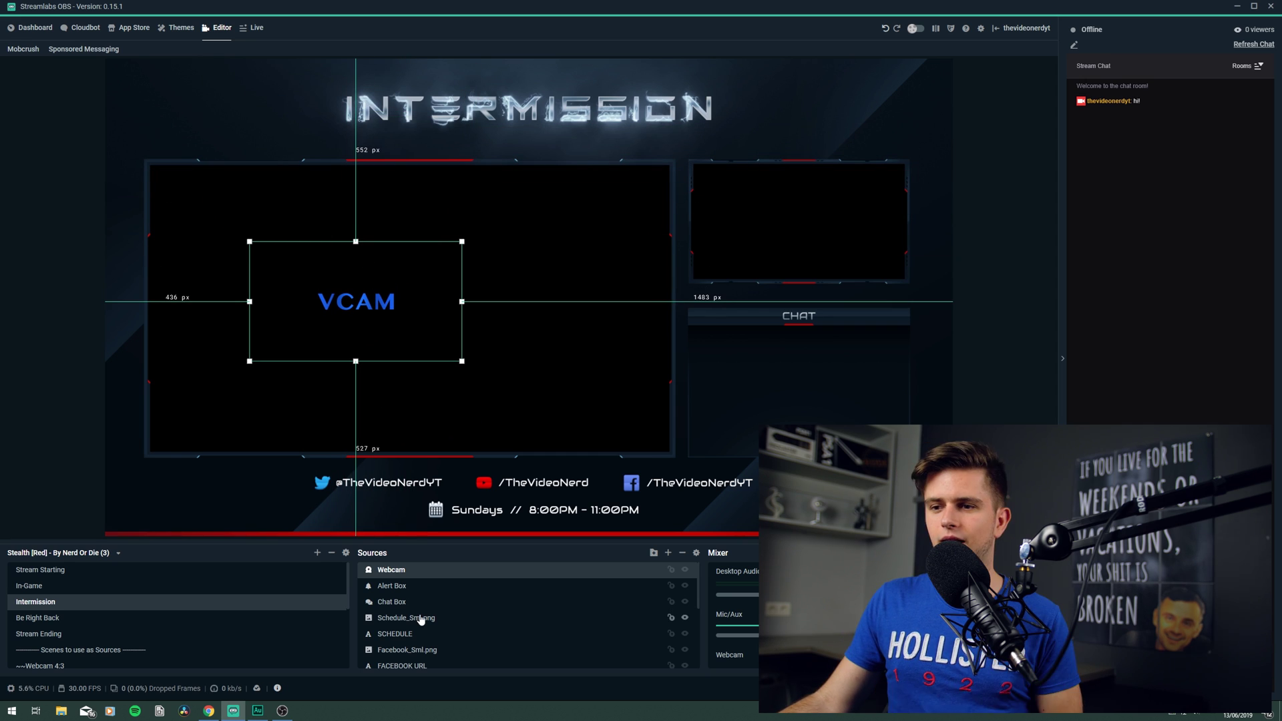
scroll(441, 621, "down", 5)
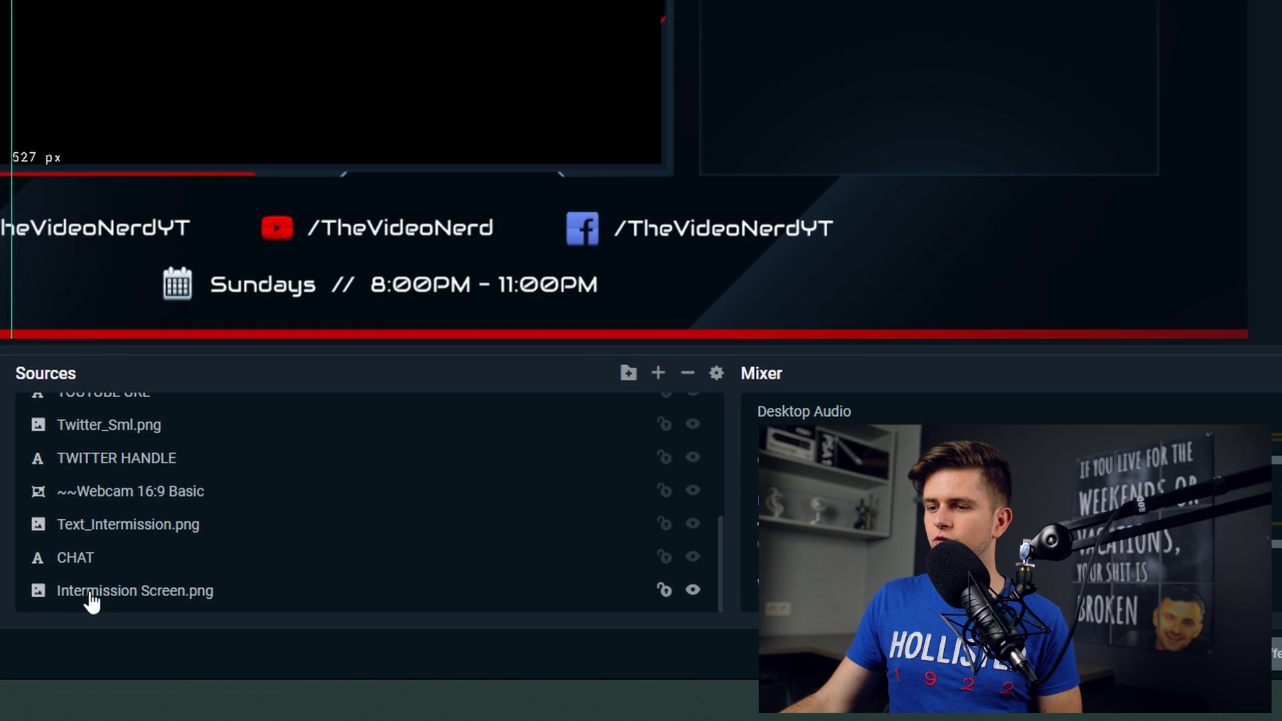
left_click(424, 662)
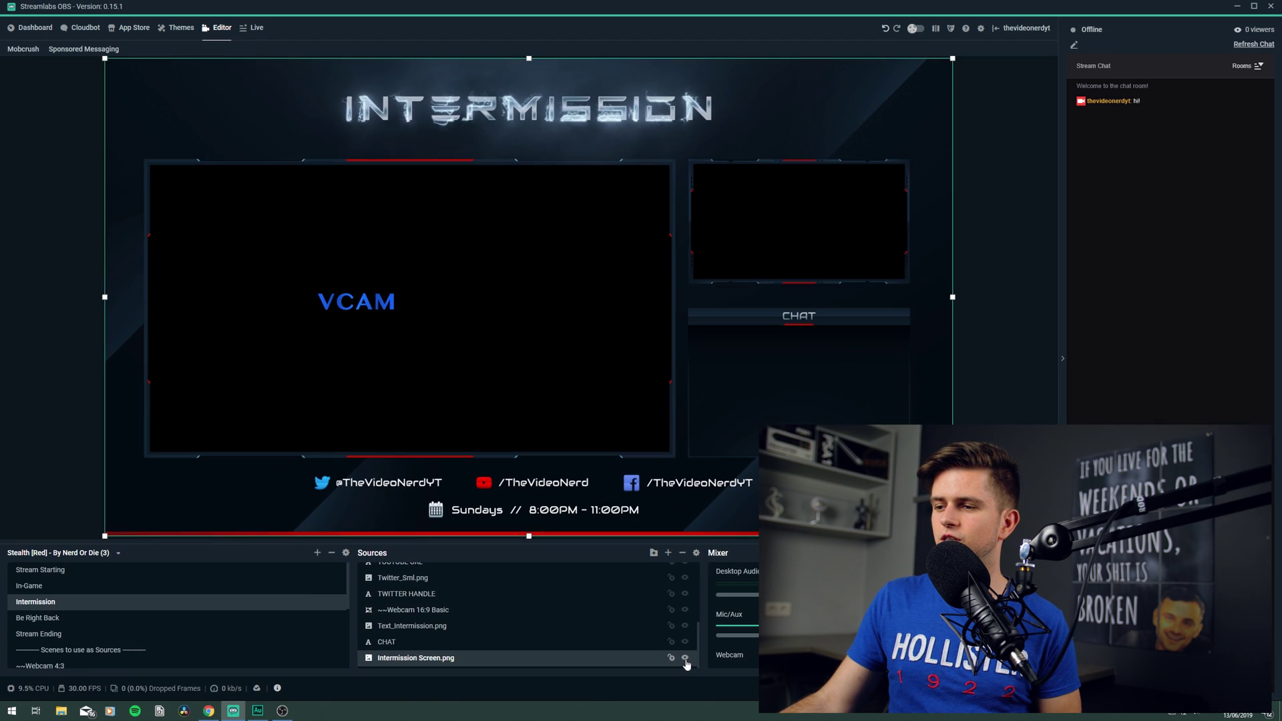
left_click(685, 658)
left_click(685, 659)
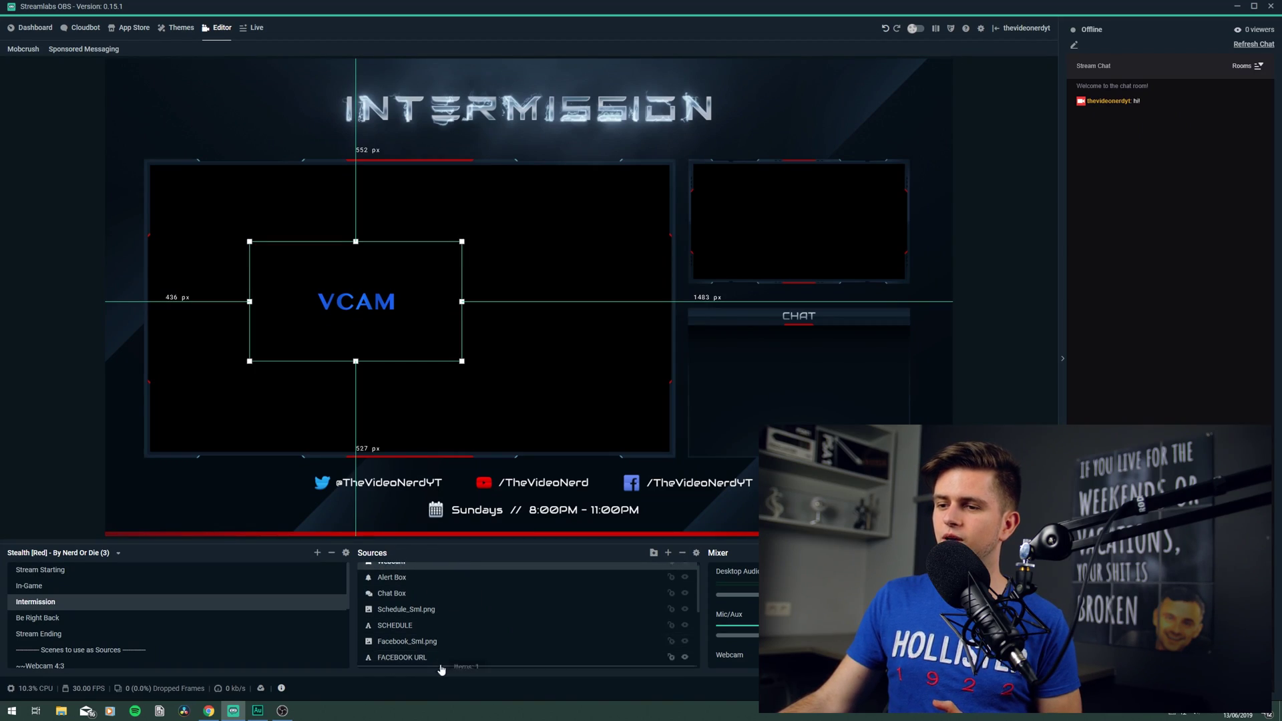
Move the Webcam layer beneath the overlay graphics and resize it to fill the large frame.
left_click_drag(467, 666, 449, 665)
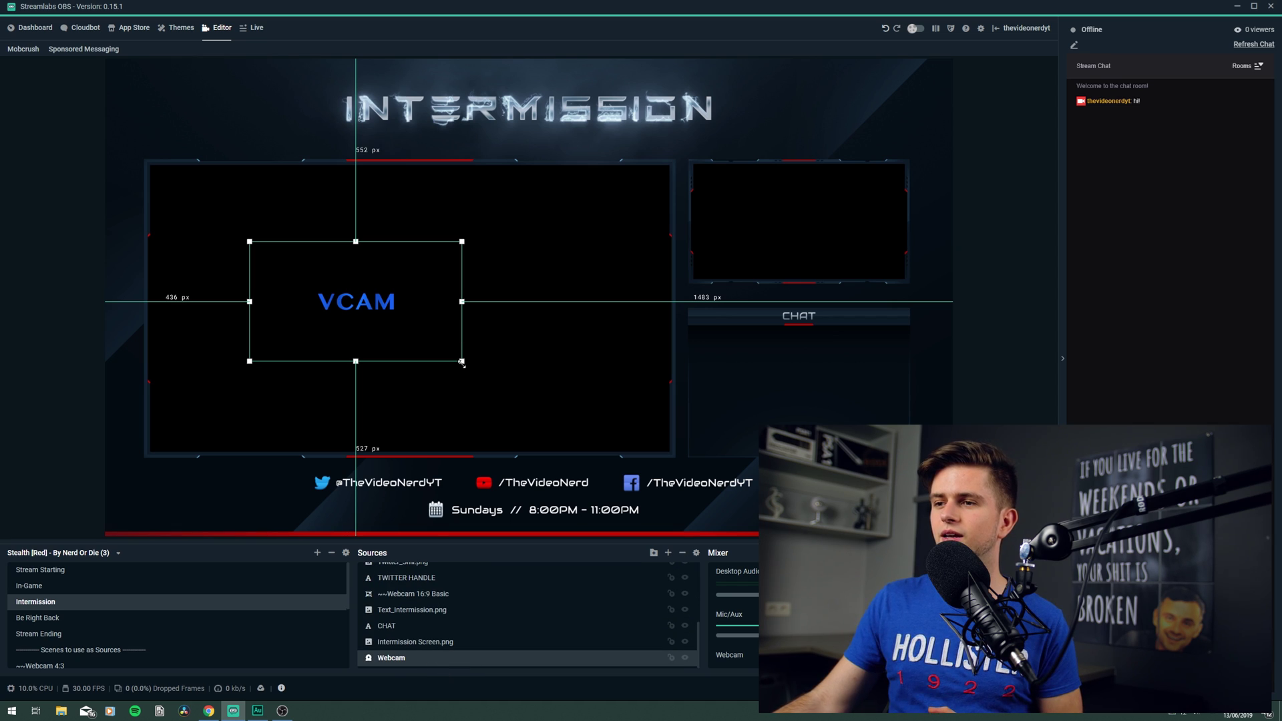
left_click_drag(393, 326, 269, 242)
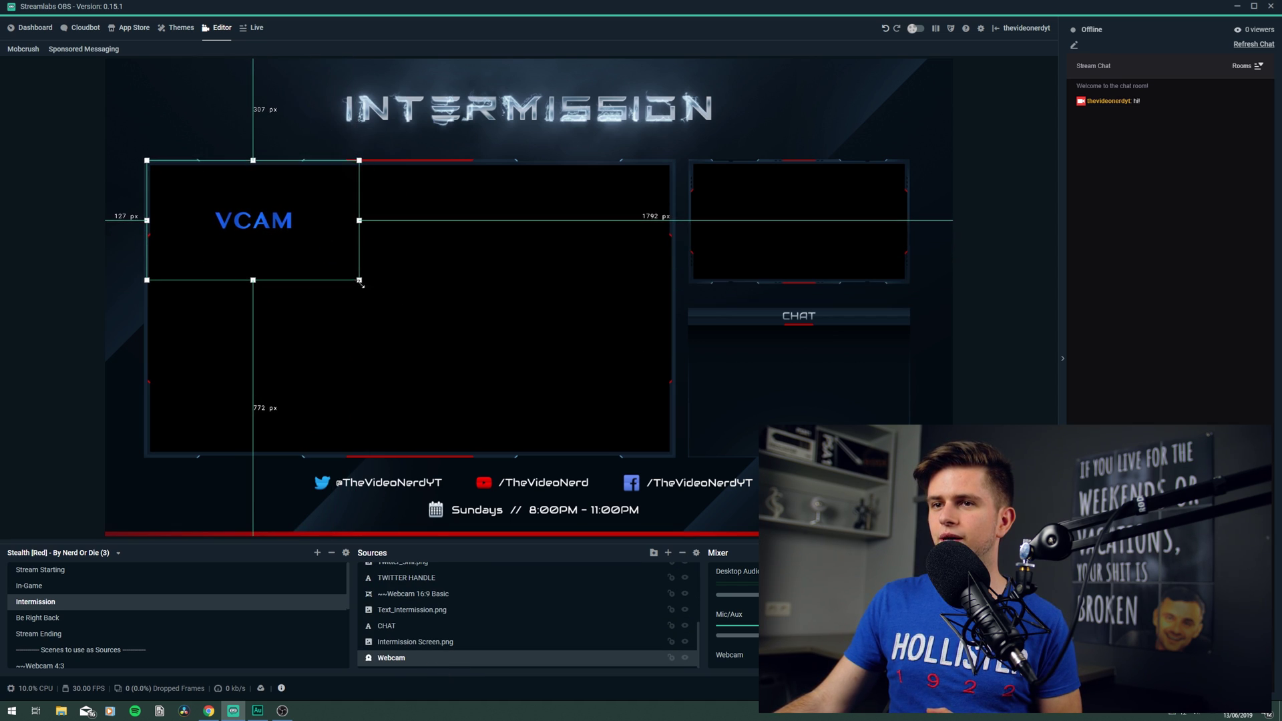
left_click_drag(359, 282, 595, 459)
left_click_drag(543, 404, 542, 402)
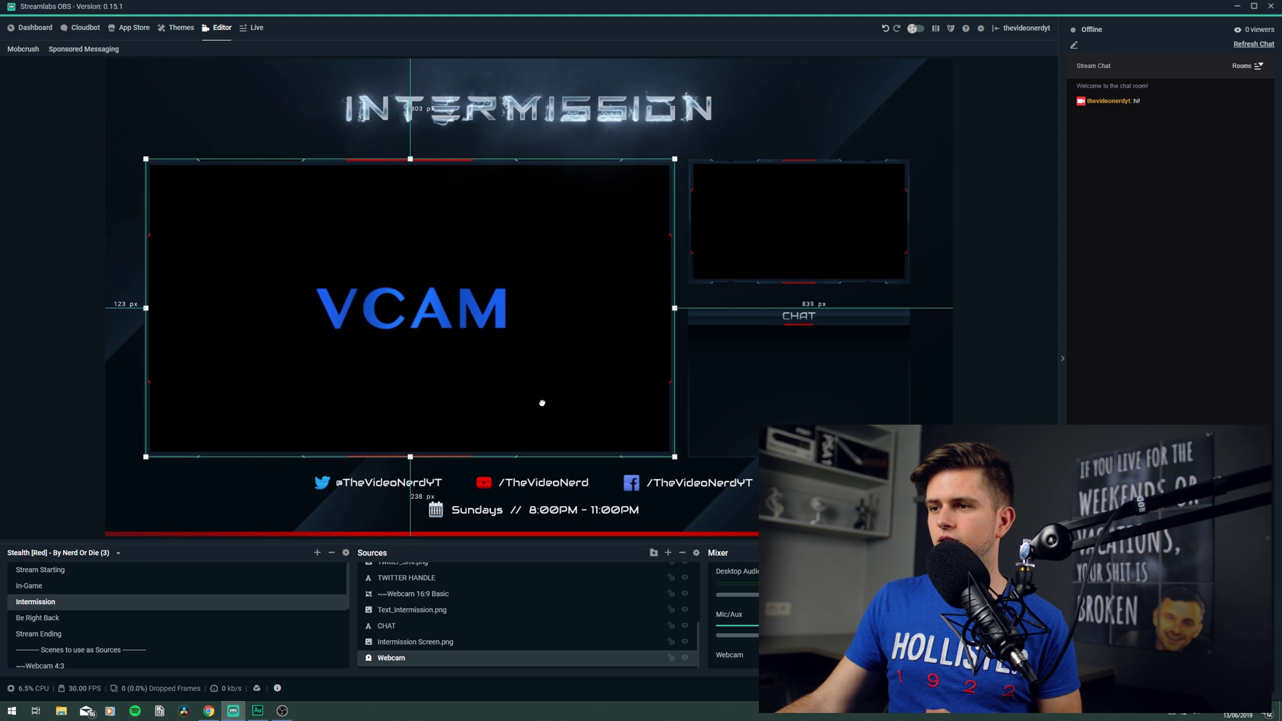
left_click(230, 511)
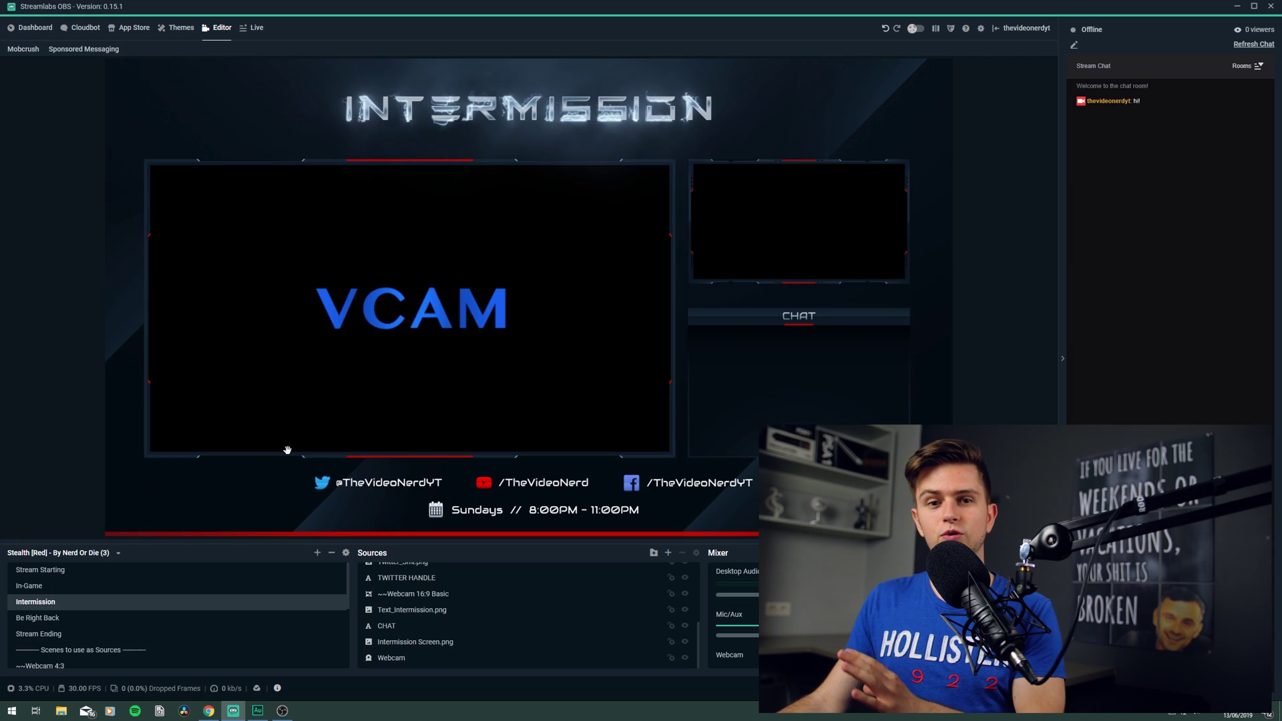
Switch to the Be Right Back scene and select its name and social handle texts.
left_click(37, 619)
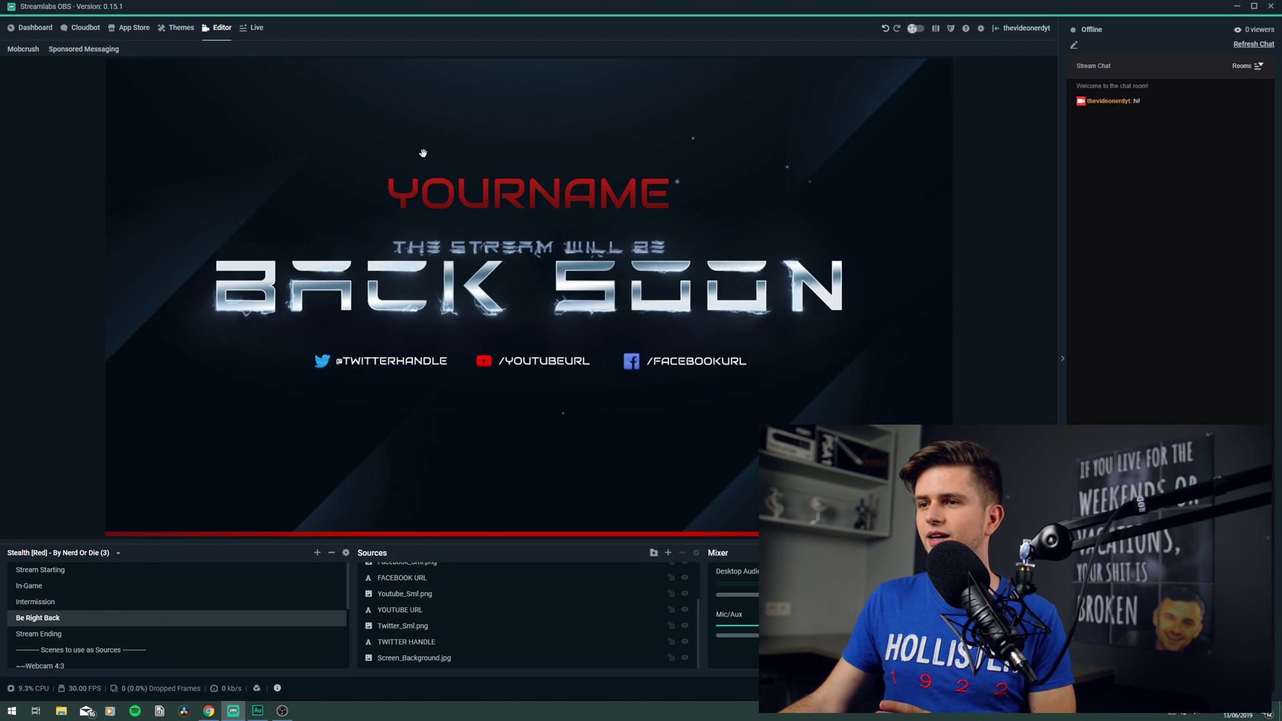
left_click(498, 183)
left_click(418, 422)
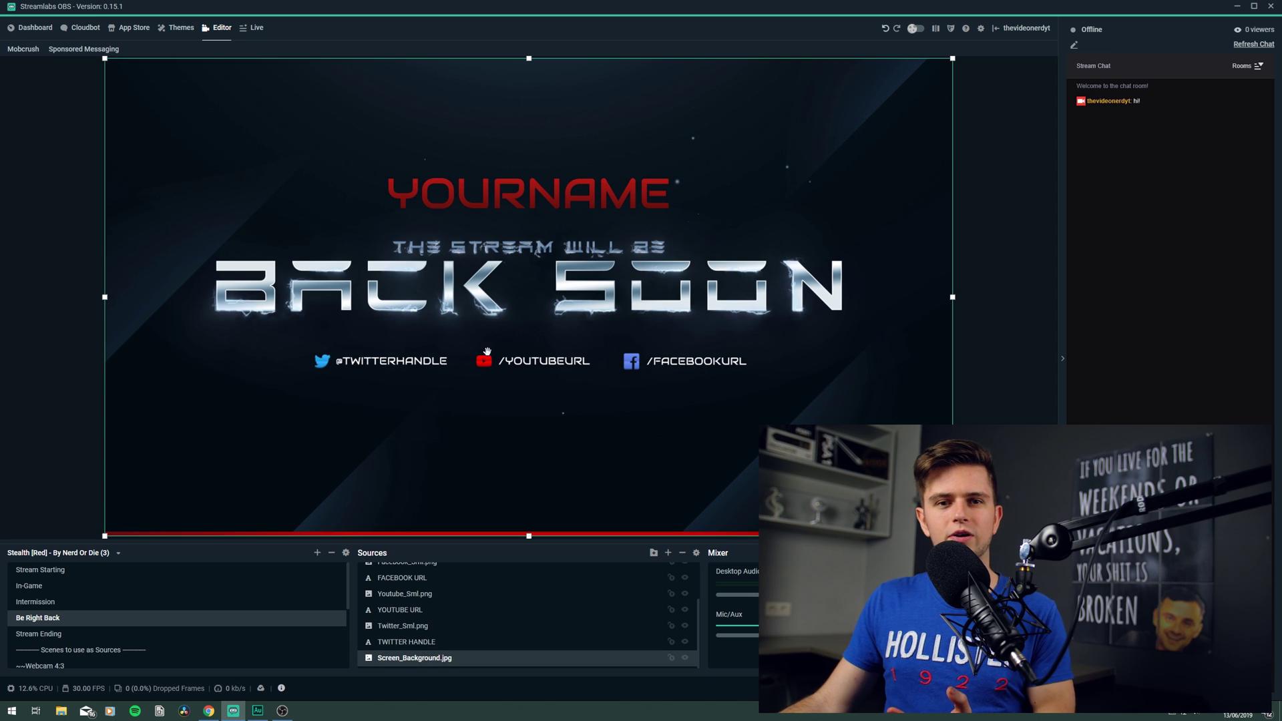
left_click(466, 200)
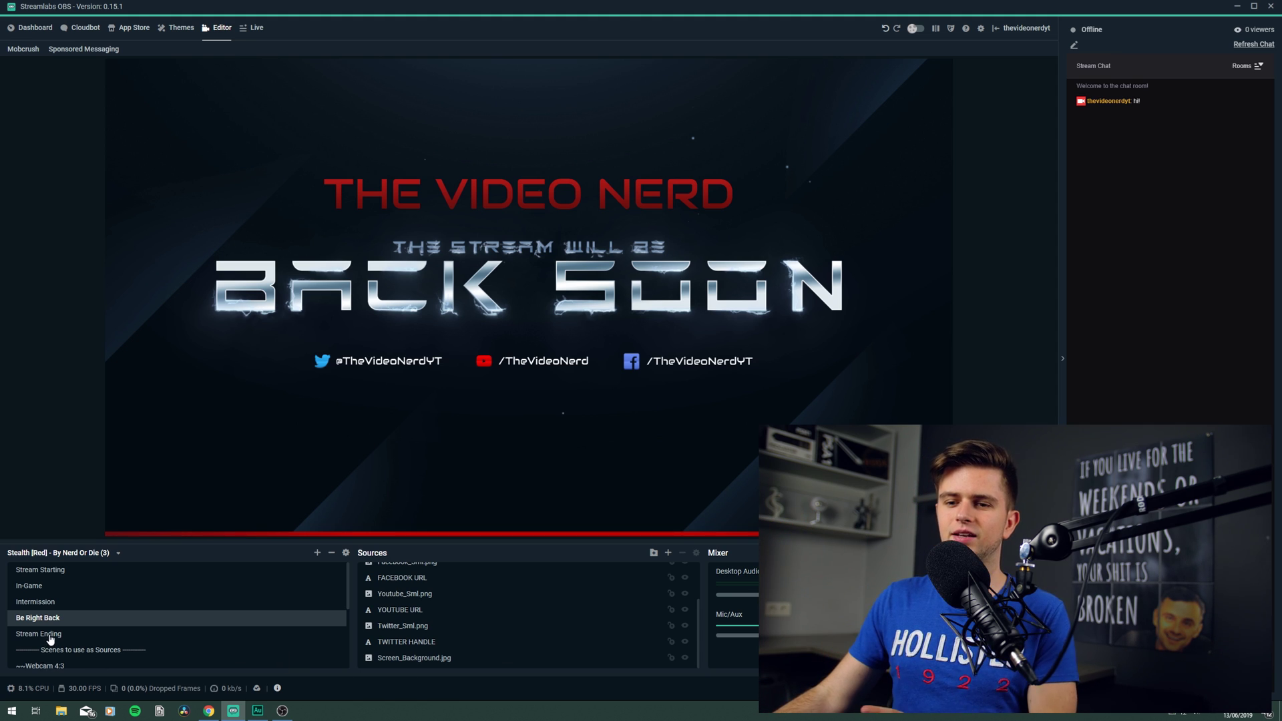
Preview the Stream Ending scene, fire a test follow alert, and go to the themes library.
left_click(50, 637)
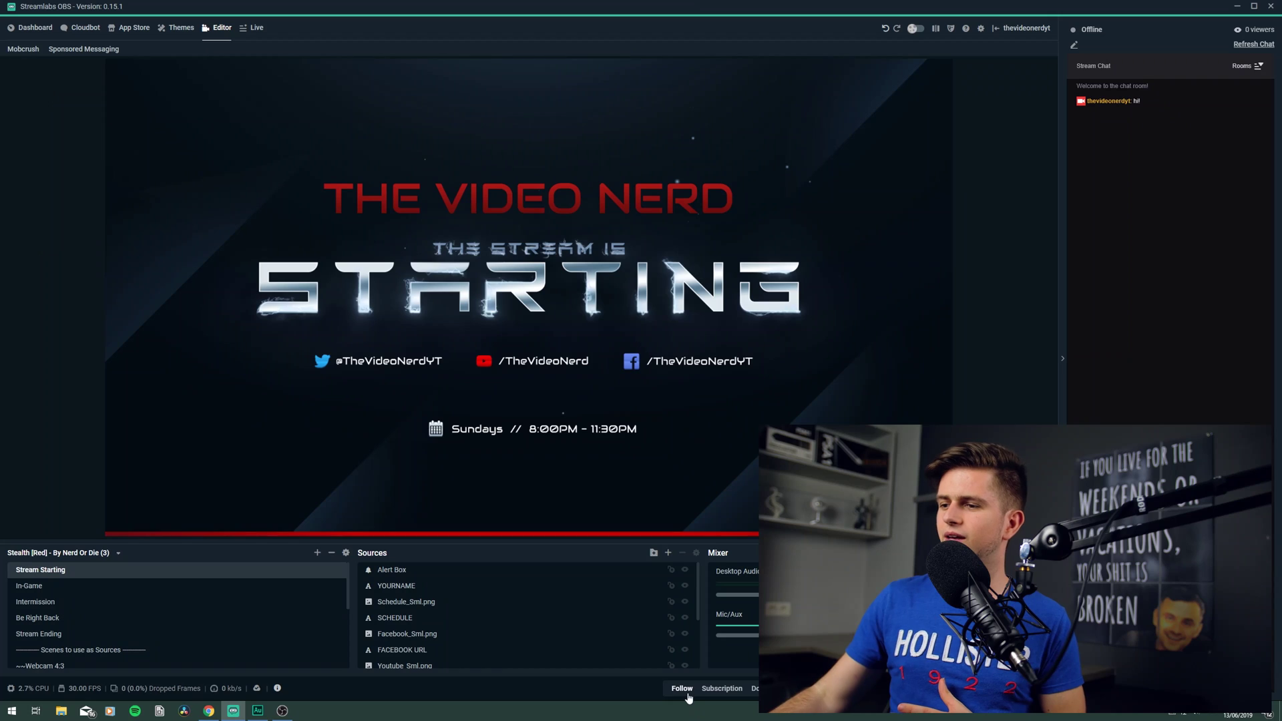
left_click(689, 694)
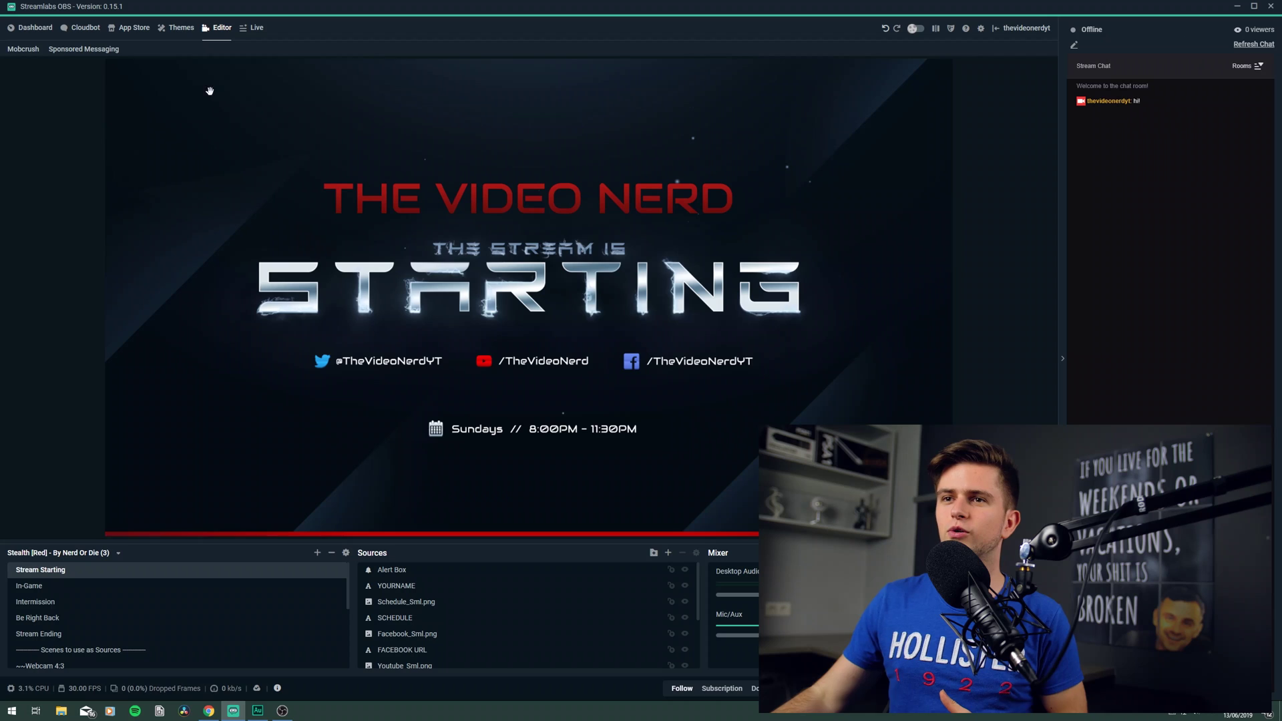
left_click(182, 29)
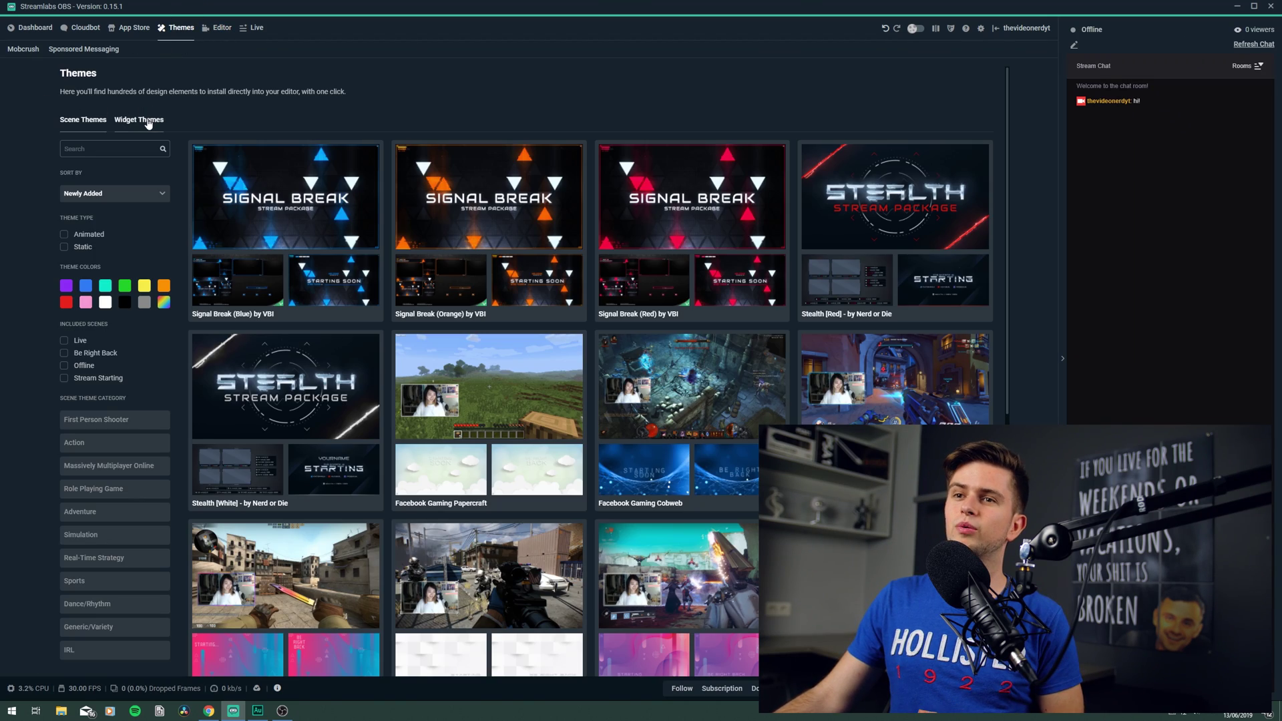
Switch to Widget Themes and filter them to red and grey colours.
left_click(148, 122)
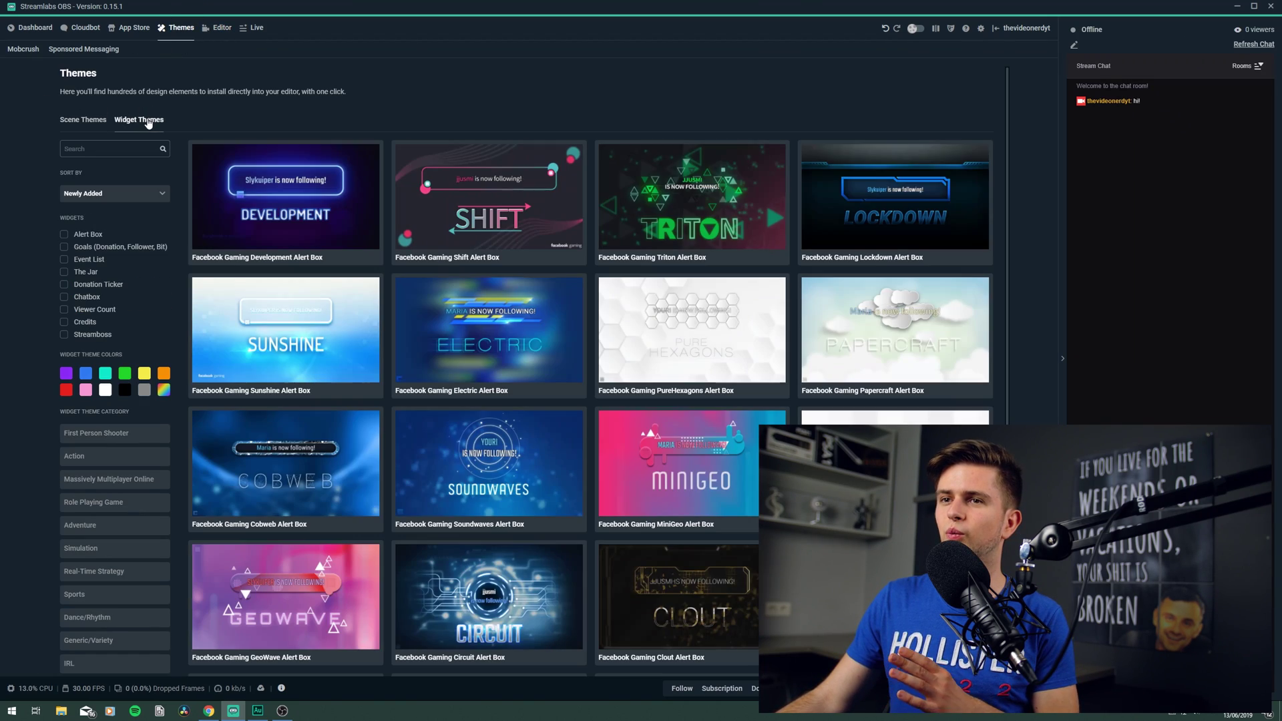
scroll(543, 466, "down", 3)
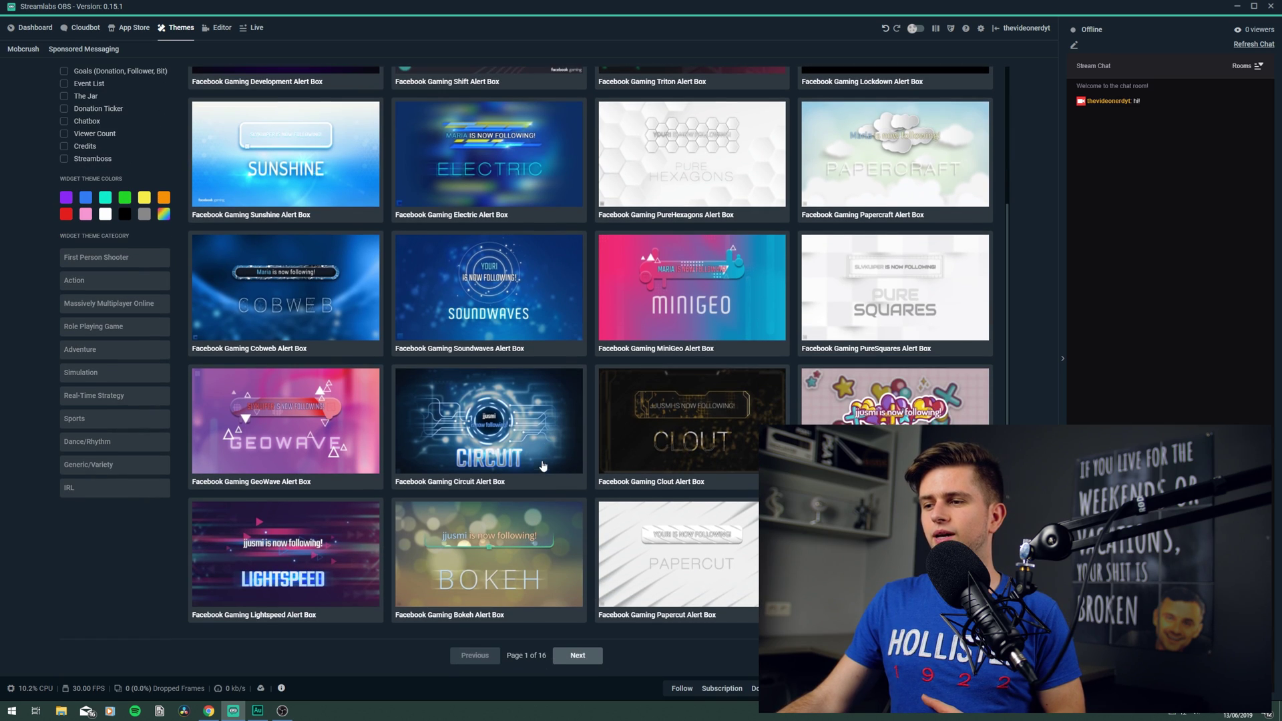
scroll(477, 581, "up", 3)
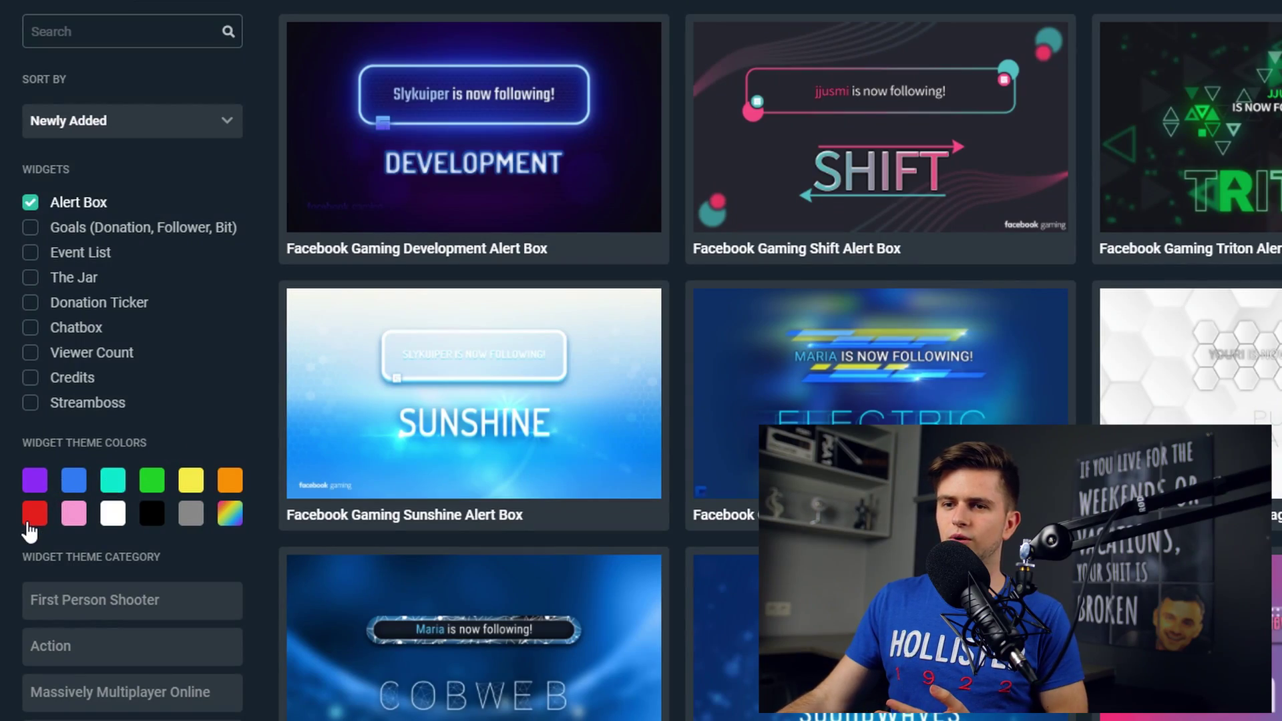
left_click(35, 522)
left_click(191, 516)
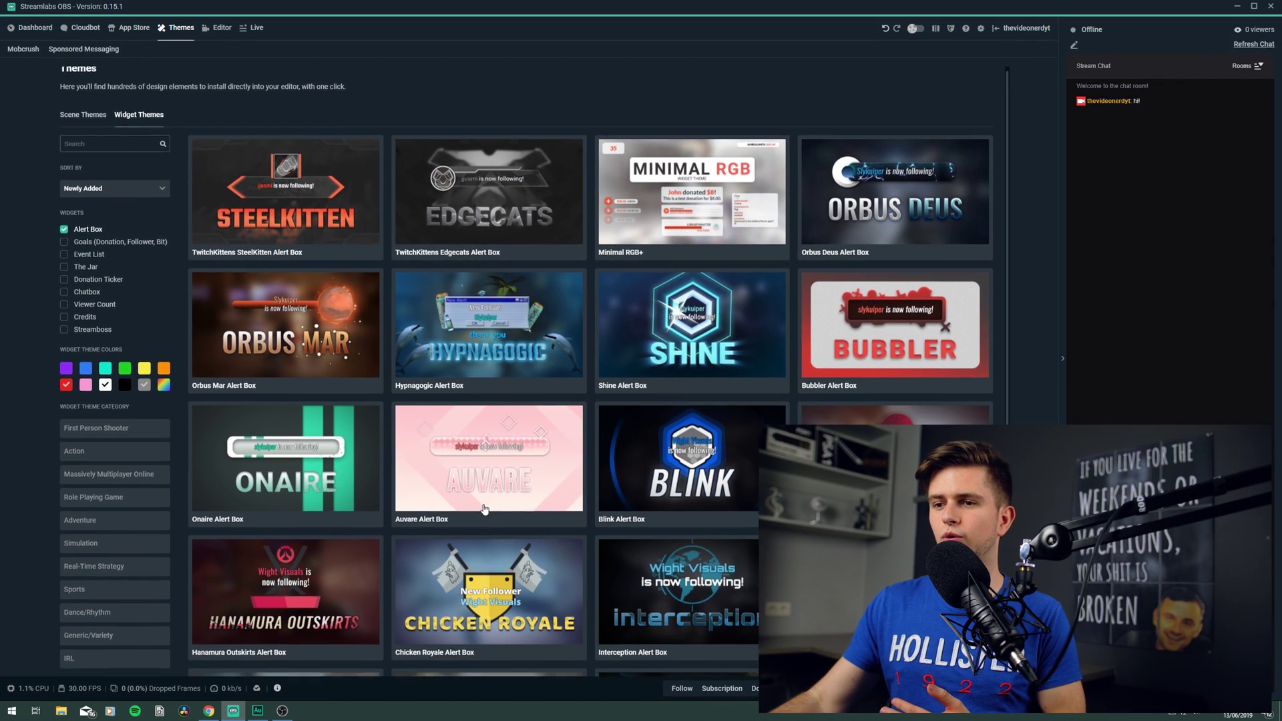
scroll(485, 510, "down", 3)
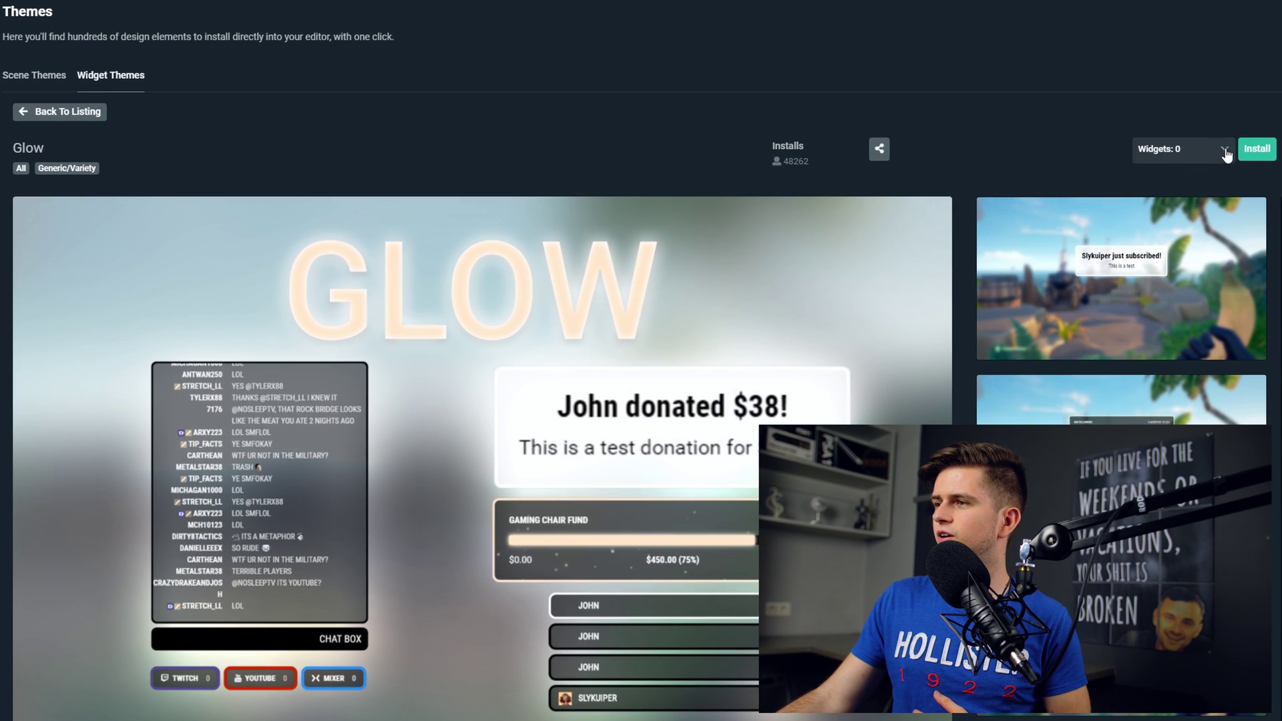
Choose only the Alert Box from the Glow theme's Widgets list for installation.
left_click(1226, 152)
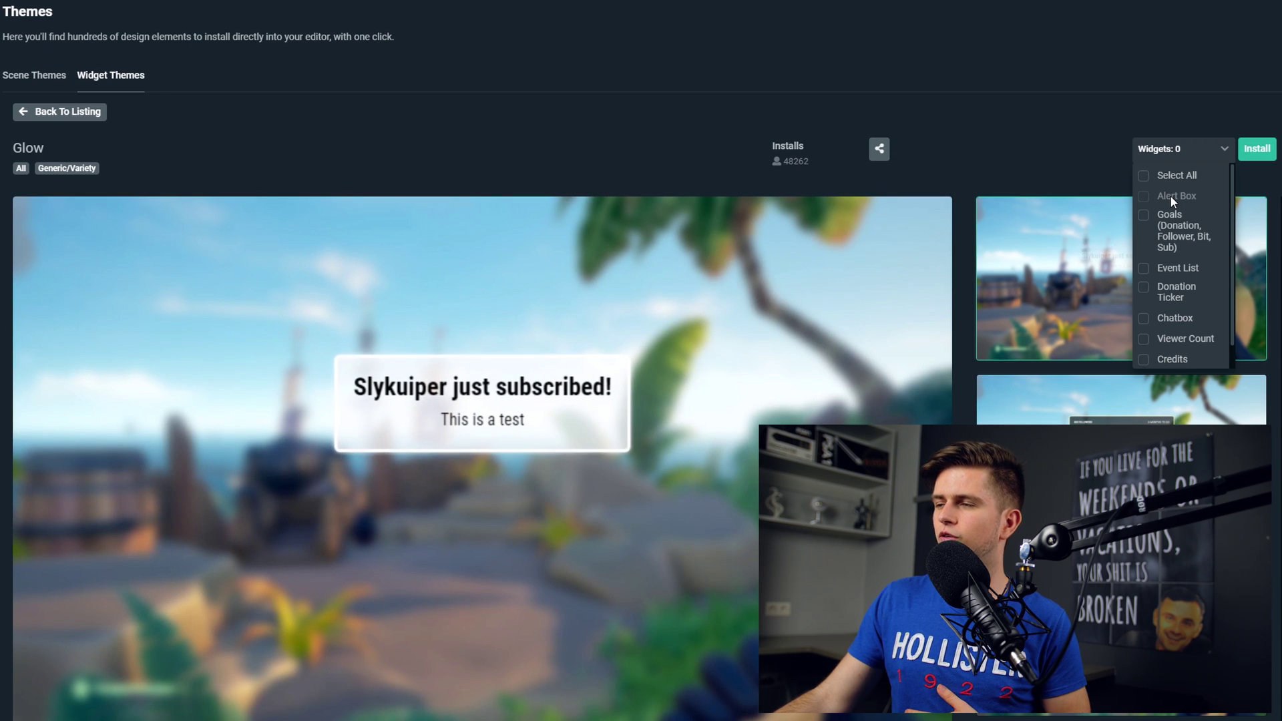
left_click(1177, 196)
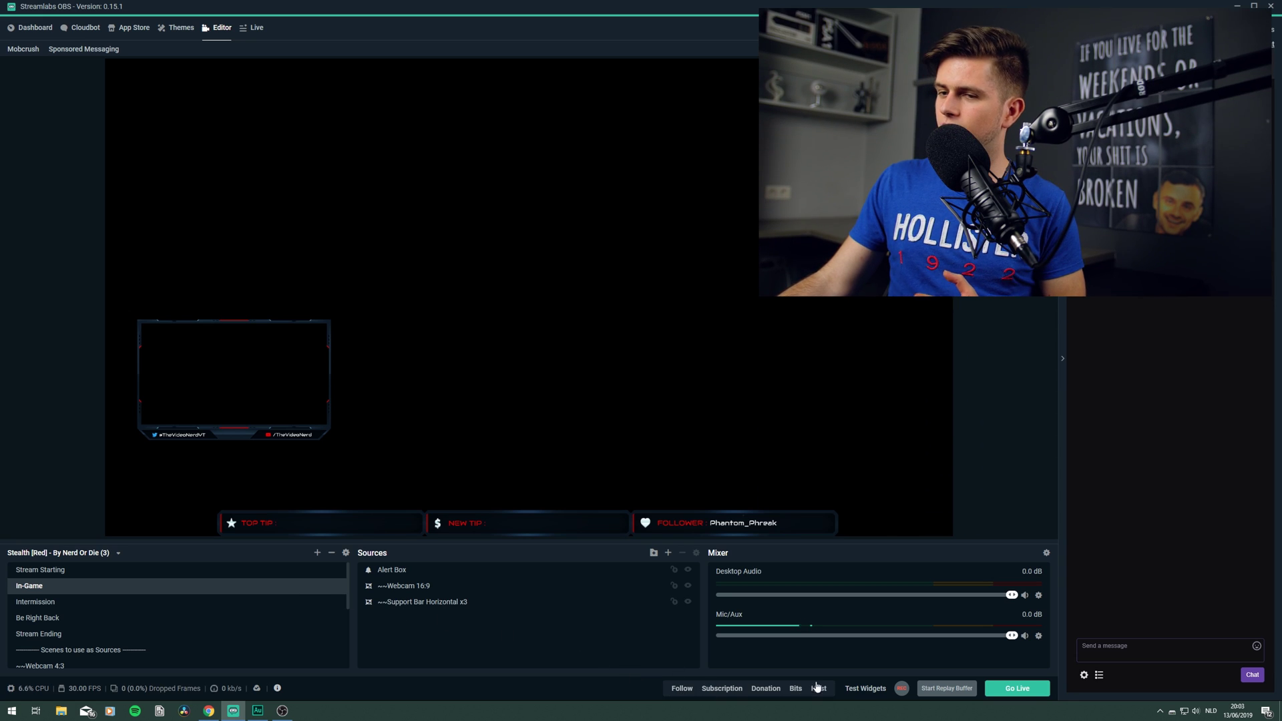
Fire a test follow alert from the test widget options.
left_click(864, 688)
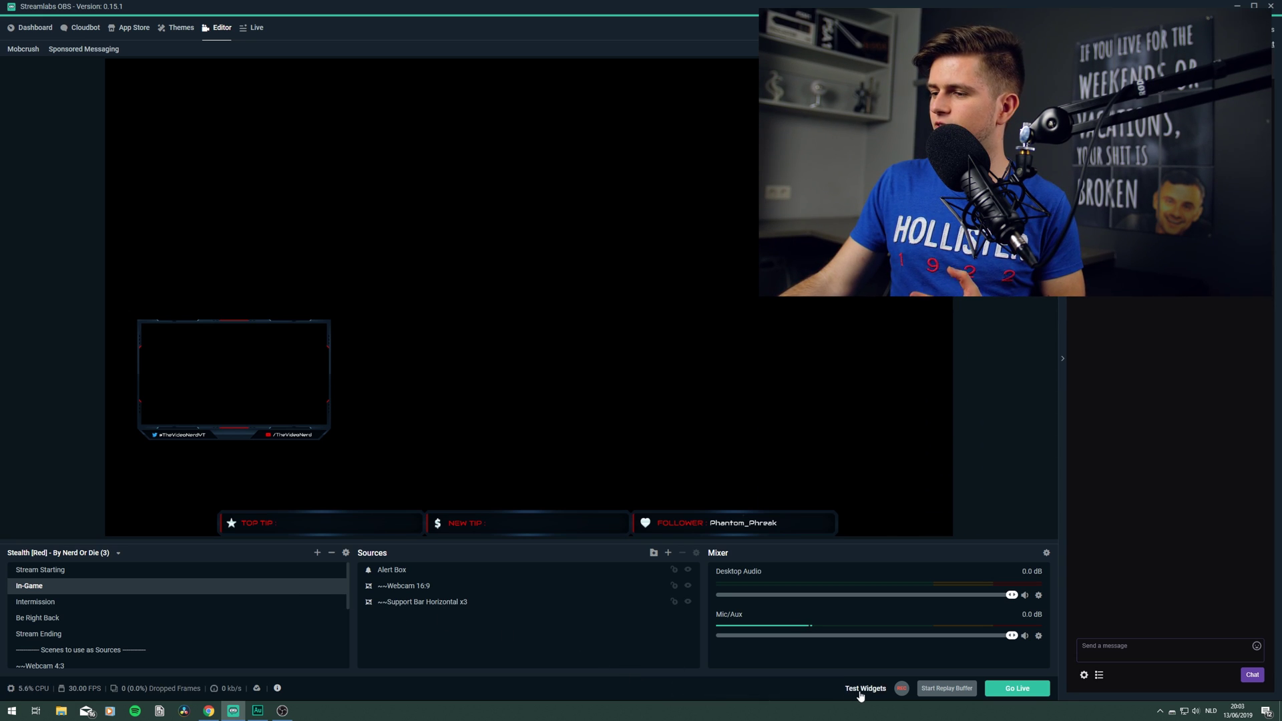
left_click(864, 690)
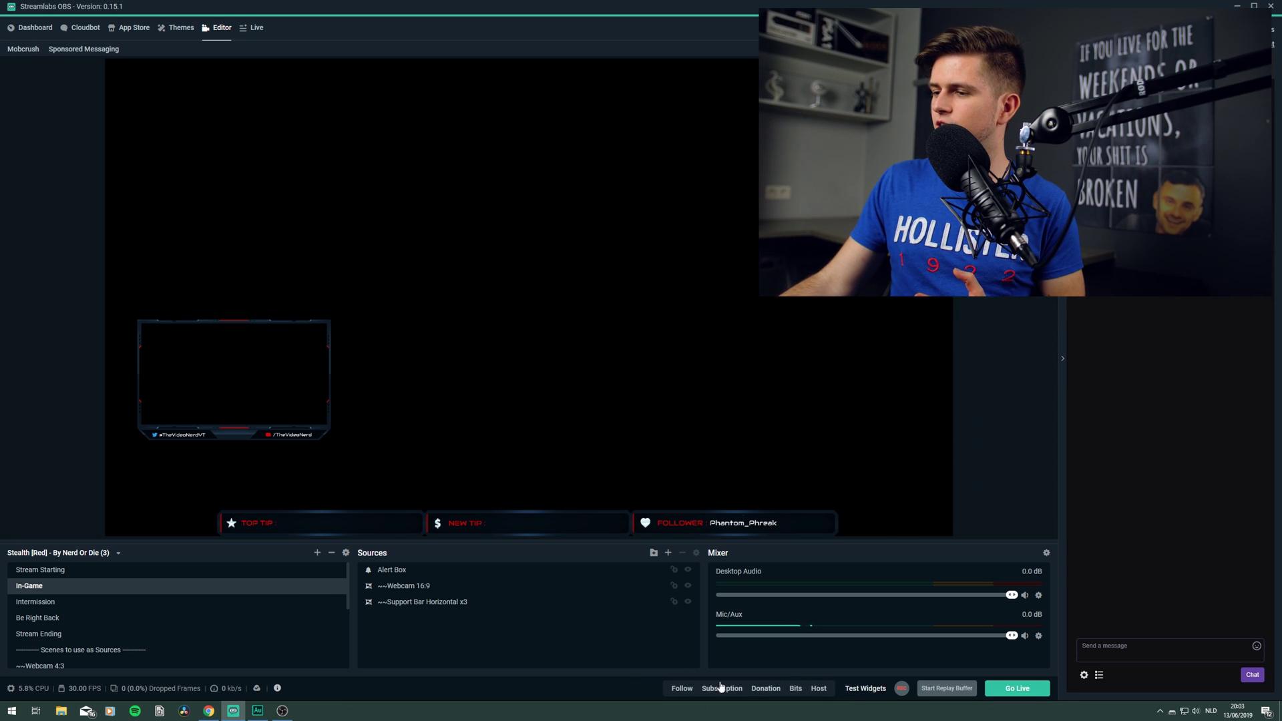
left_click(682, 689)
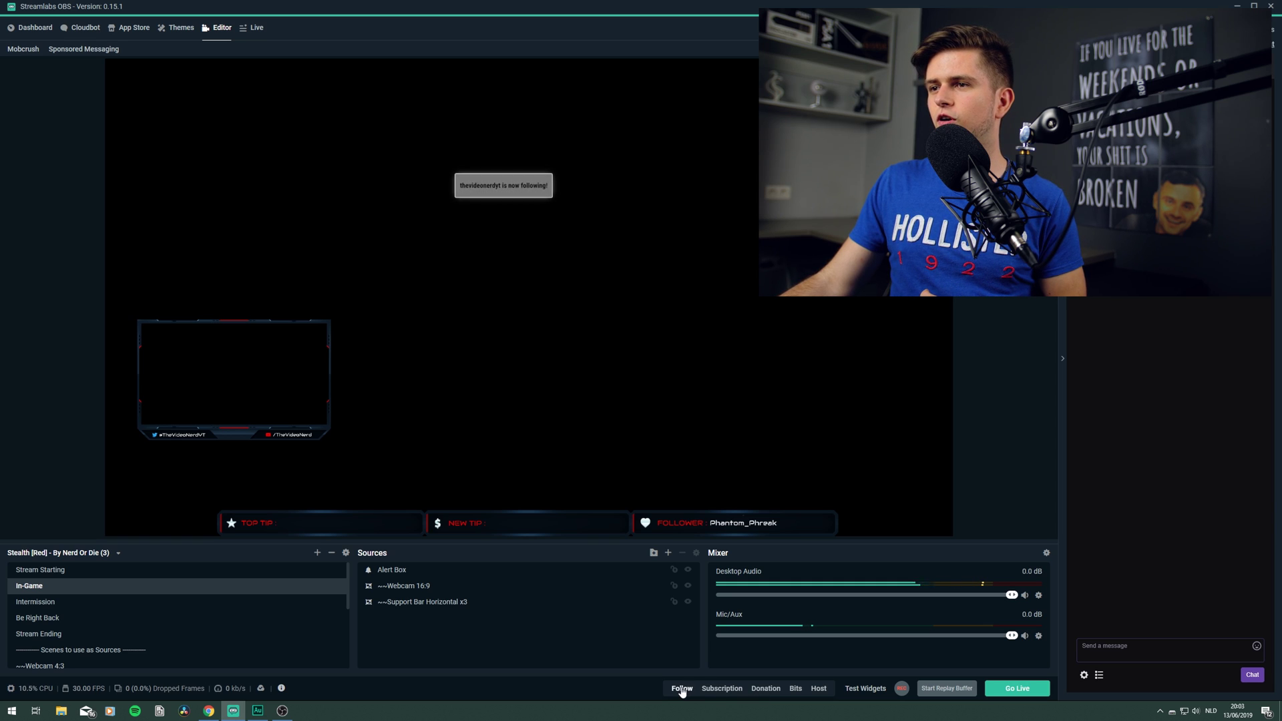
Enlarge the Alert Box, centre it near the top, and fire a test subscription alert.
left_click(497, 193)
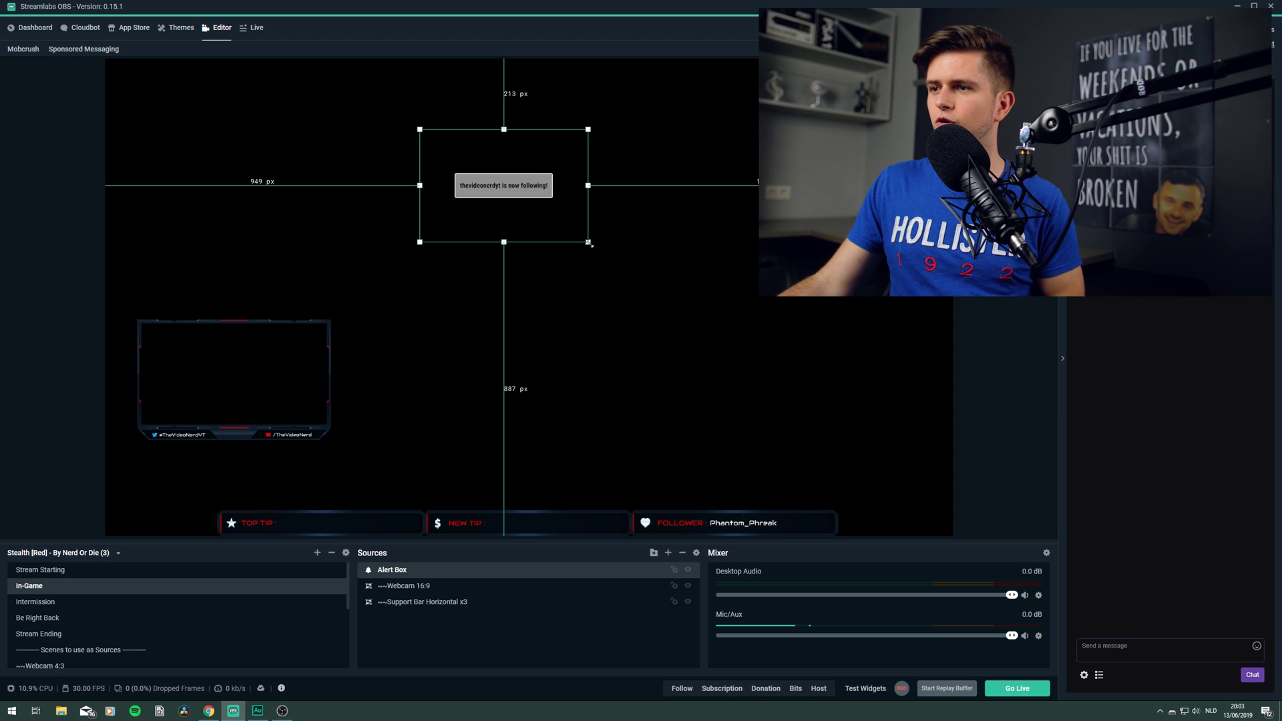
left_click_drag(588, 243, 707, 331)
left_click_drag(631, 241, 539, 222)
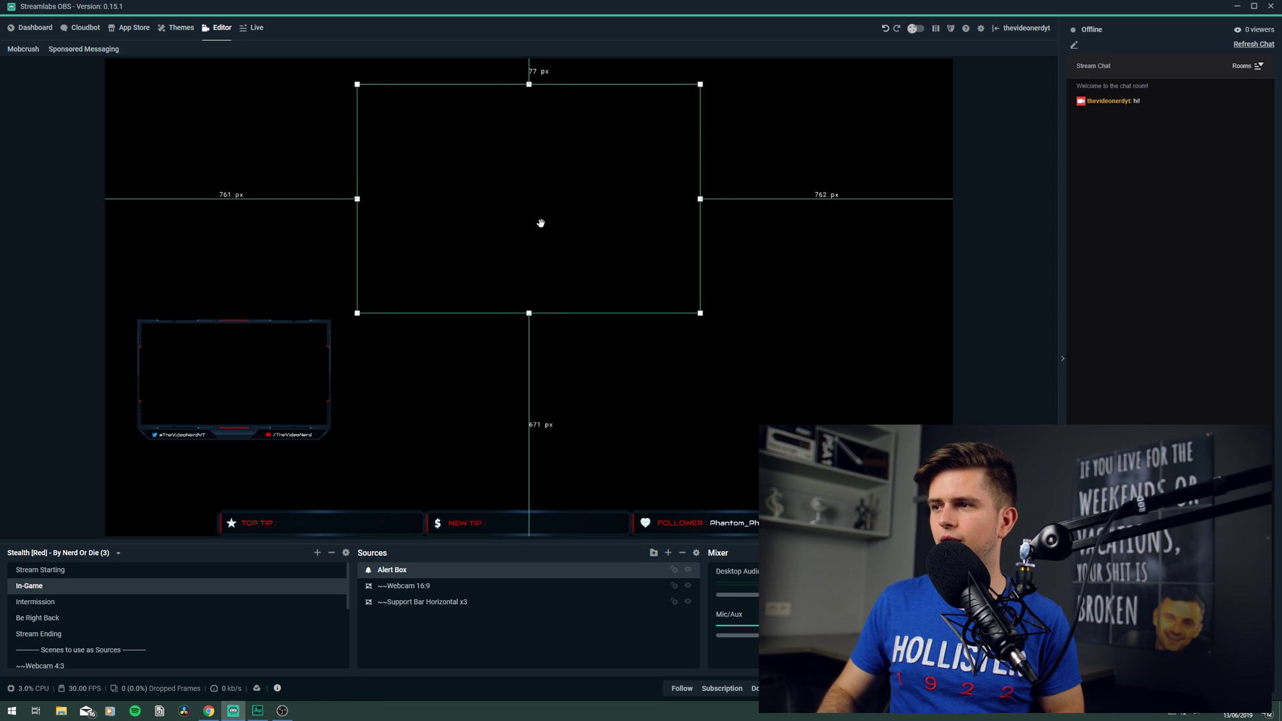
left_click(874, 420)
left_click(735, 540)
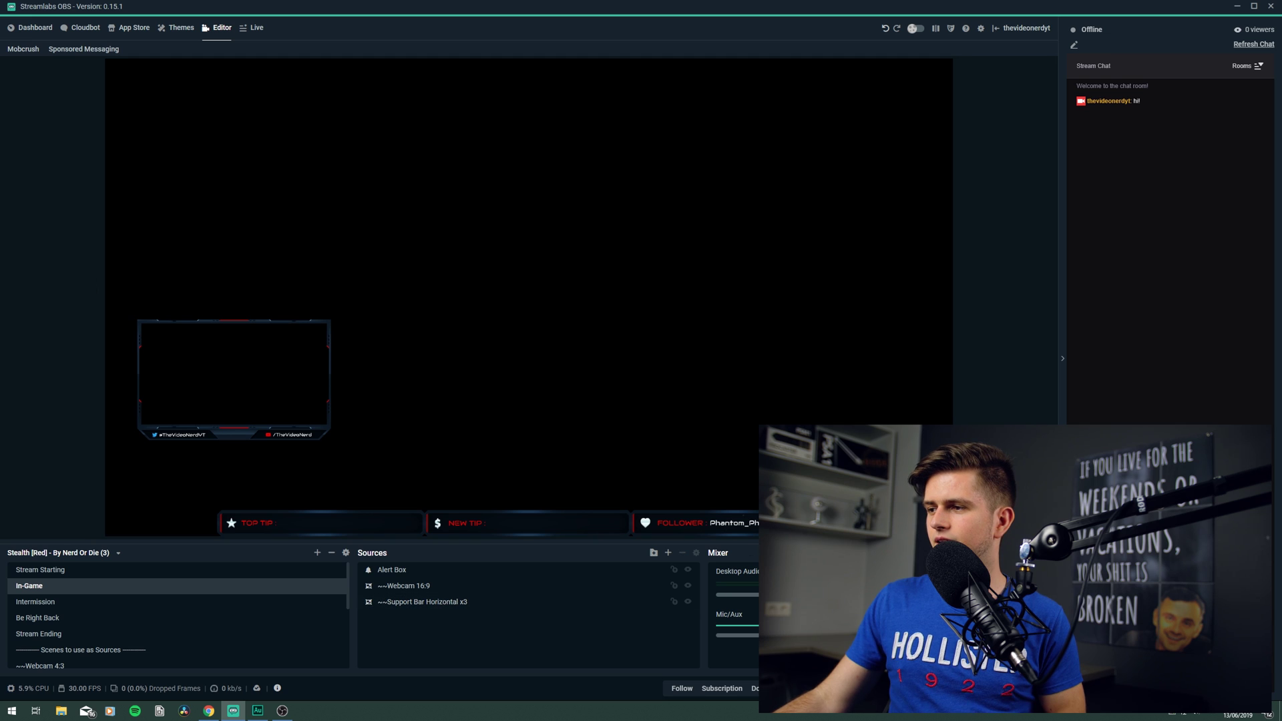
left_click(722, 688)
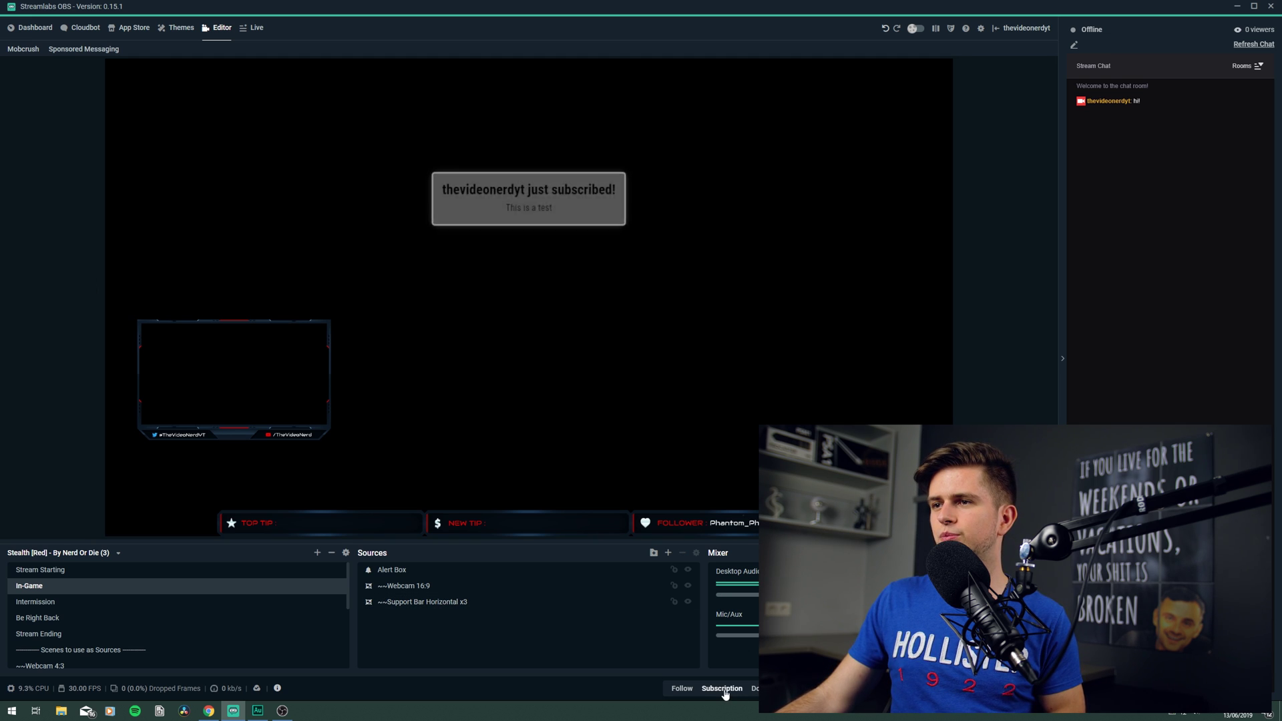